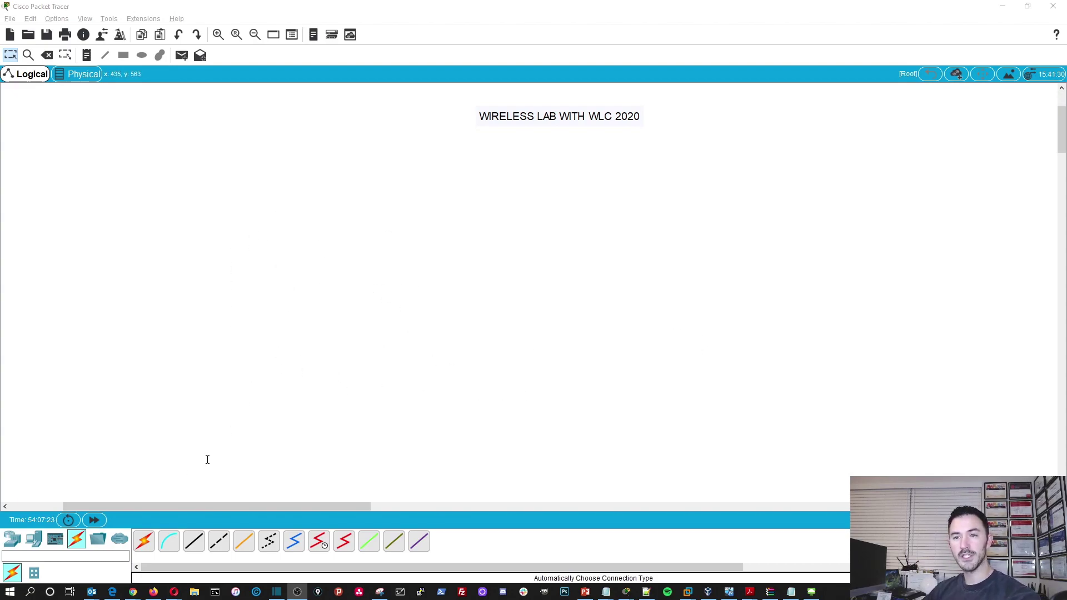
# - Add a WLC-2504 controller and two LAP-PT access points, lining up the access points
pyautogui.click(12, 539)
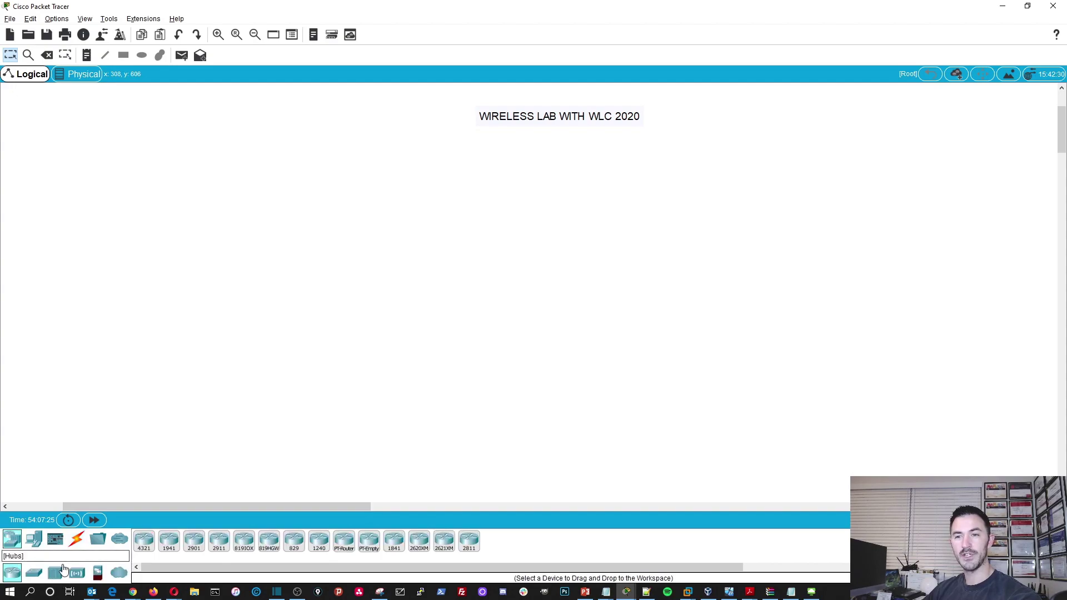
pyautogui.click(76, 575)
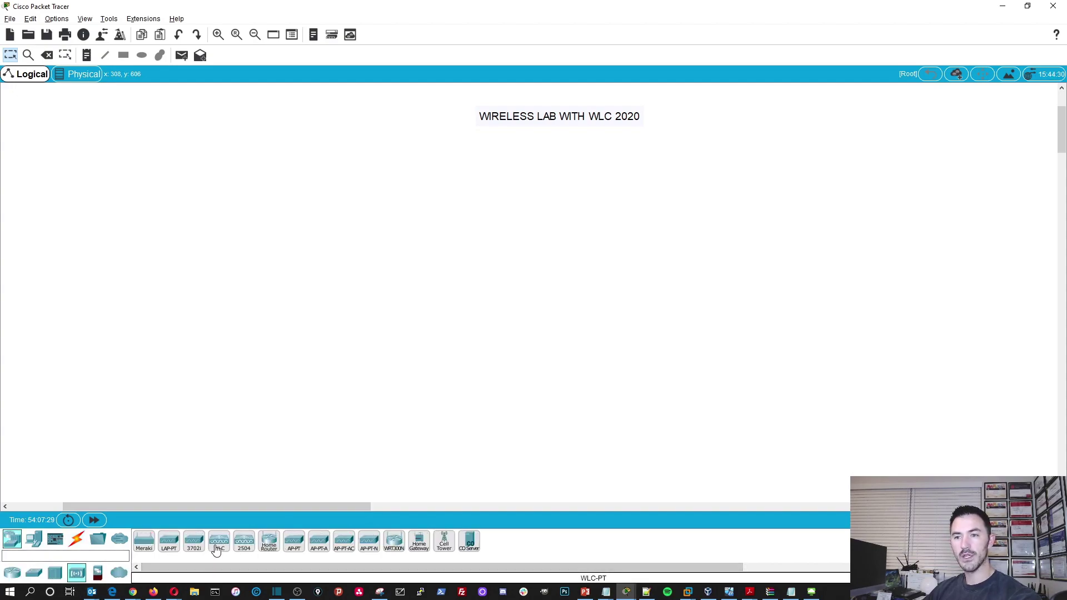
pyautogui.moveTo(217, 549); pyautogui.dragTo(574, 225)
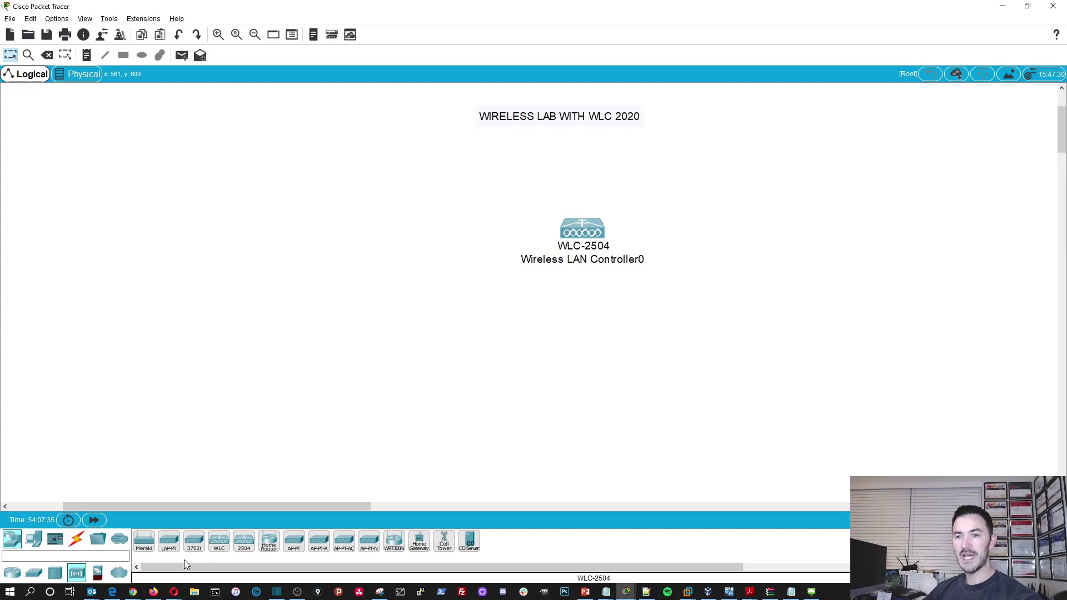
pyautogui.moveTo(169, 545); pyautogui.dragTo(272, 351)
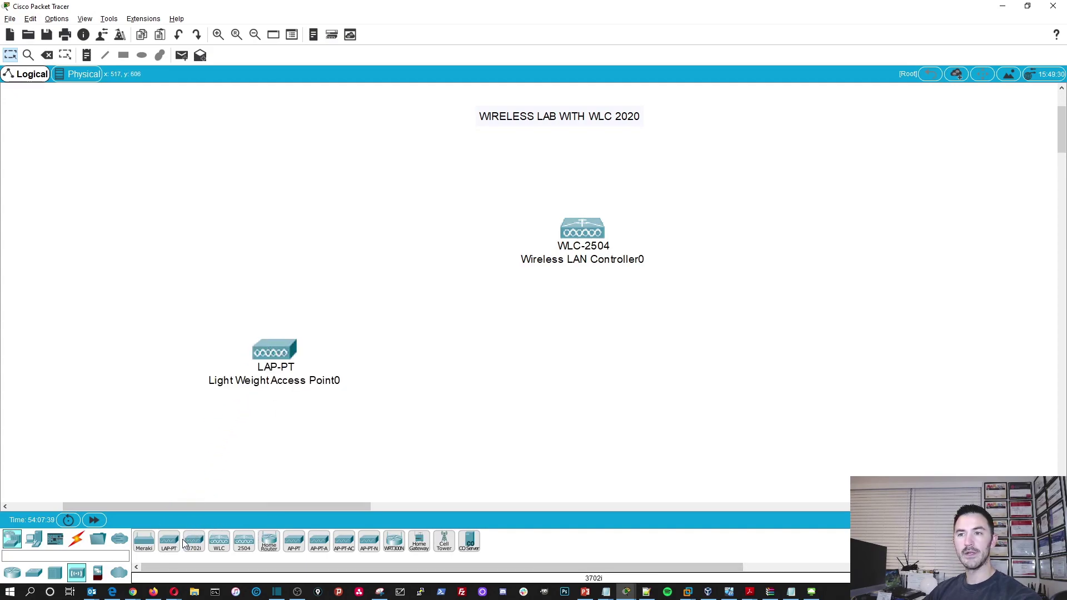
pyautogui.moveTo(170, 544); pyautogui.dragTo(484, 353)
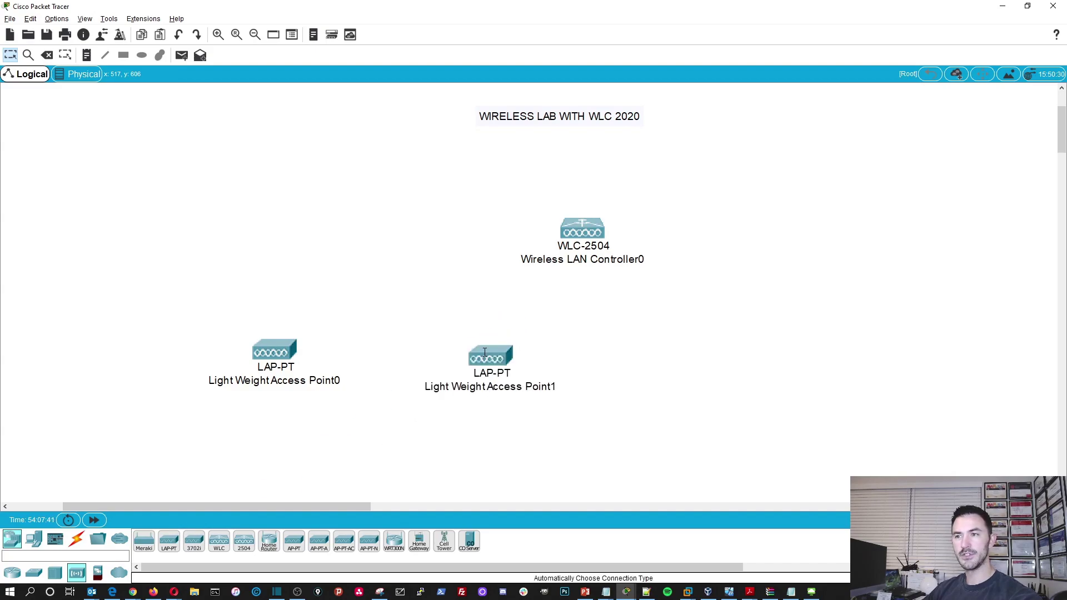
pyautogui.moveTo(295, 365); pyautogui.dragTo(296, 371)
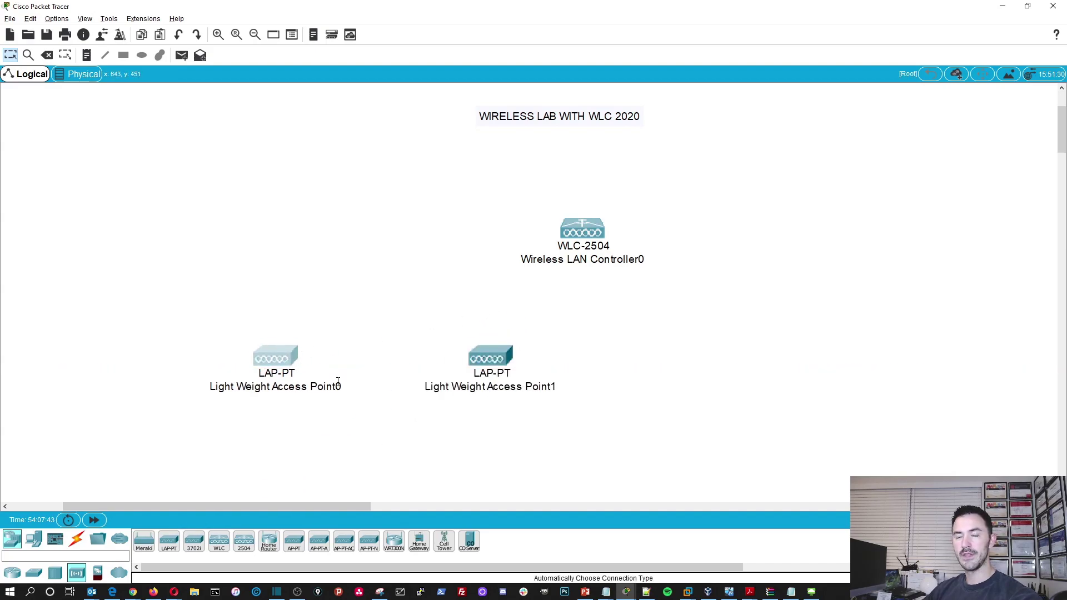
# - Add a 2960-24TT switch, a PC and a server, and move the title note right
pyautogui.click(33, 573)
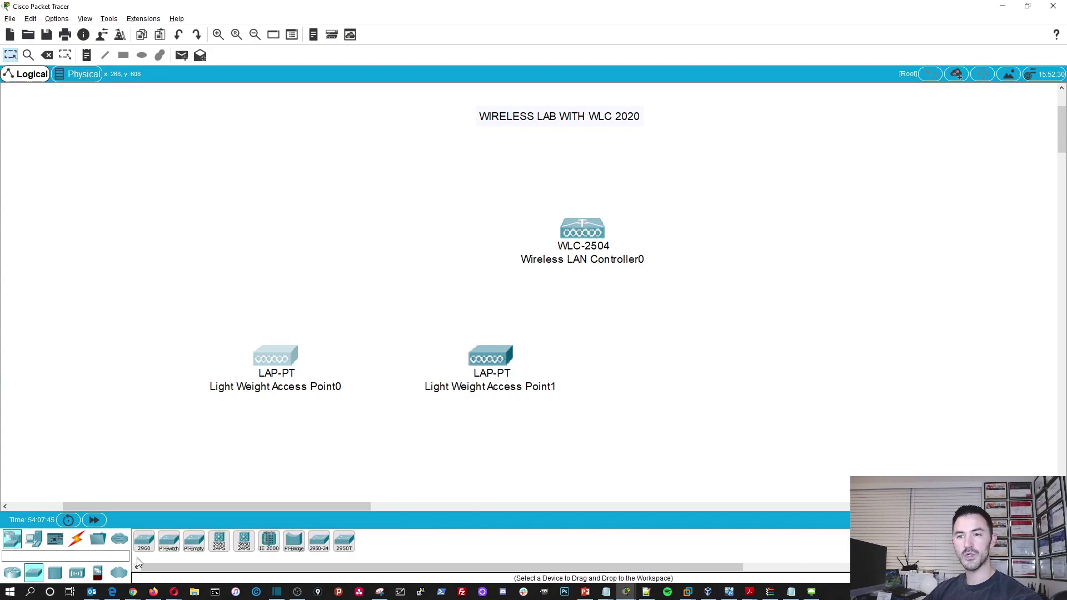
pyautogui.moveTo(167, 543); pyautogui.dragTo(385, 323)
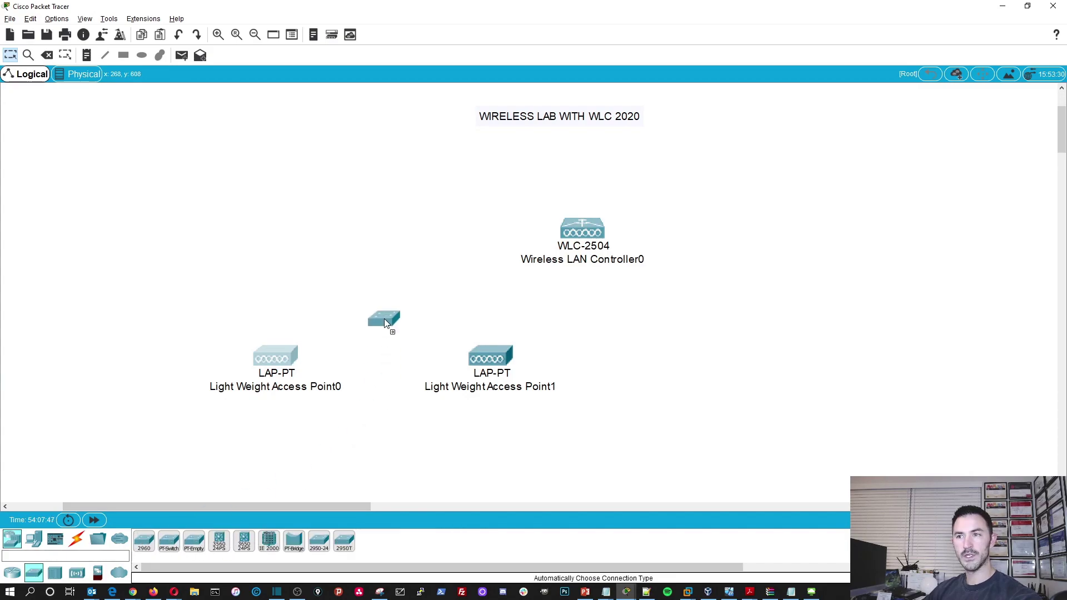
pyautogui.moveTo(398, 251); pyautogui.dragTo(409, 254)
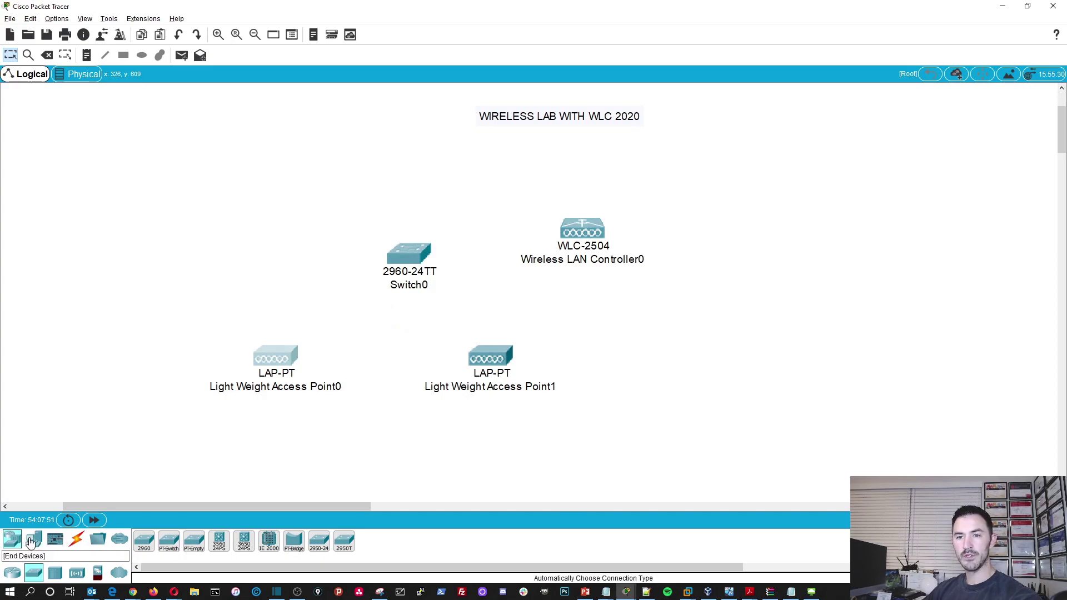
pyautogui.click(35, 541)
pyautogui.moveTo(144, 544); pyautogui.dragTo(191, 387)
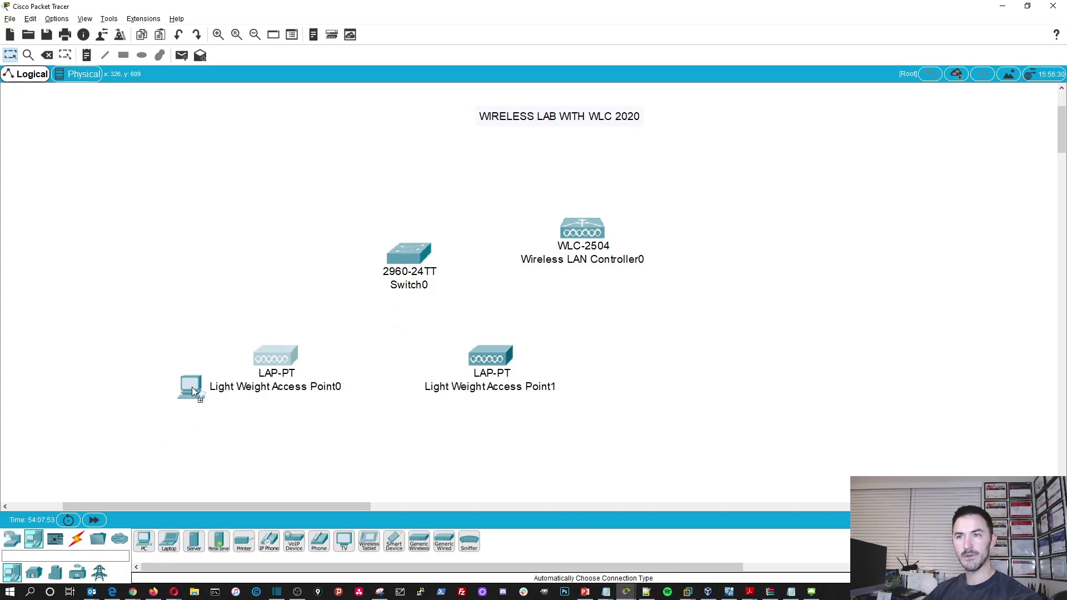
pyautogui.moveTo(192, 259); pyautogui.dragTo(192, 259)
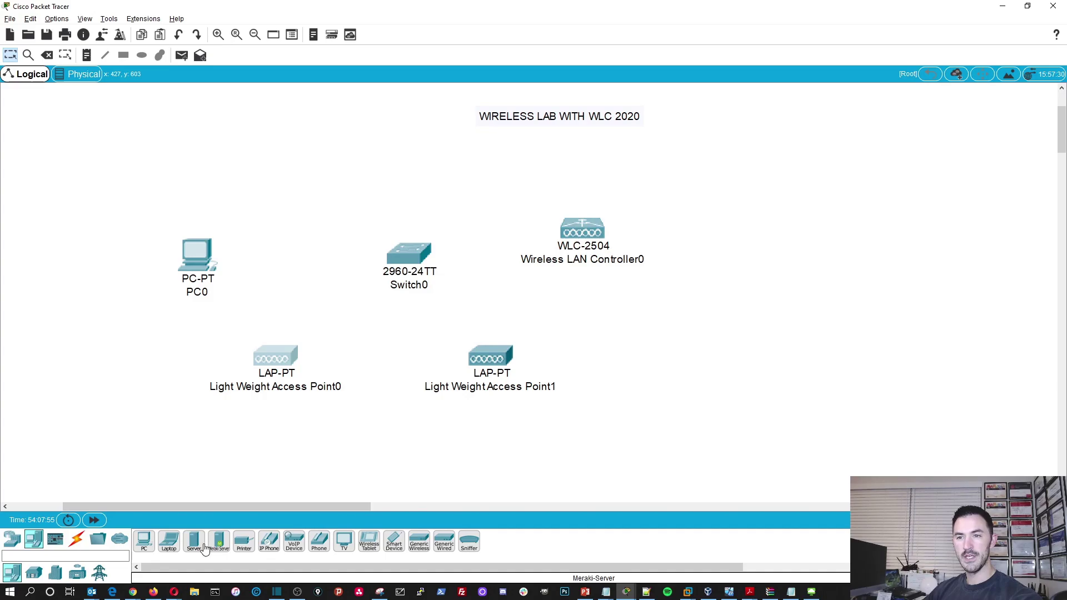
pyautogui.moveTo(193, 542); pyautogui.dragTo(374, 222)
pyautogui.moveTo(409, 132); pyautogui.dragTo(409, 131)
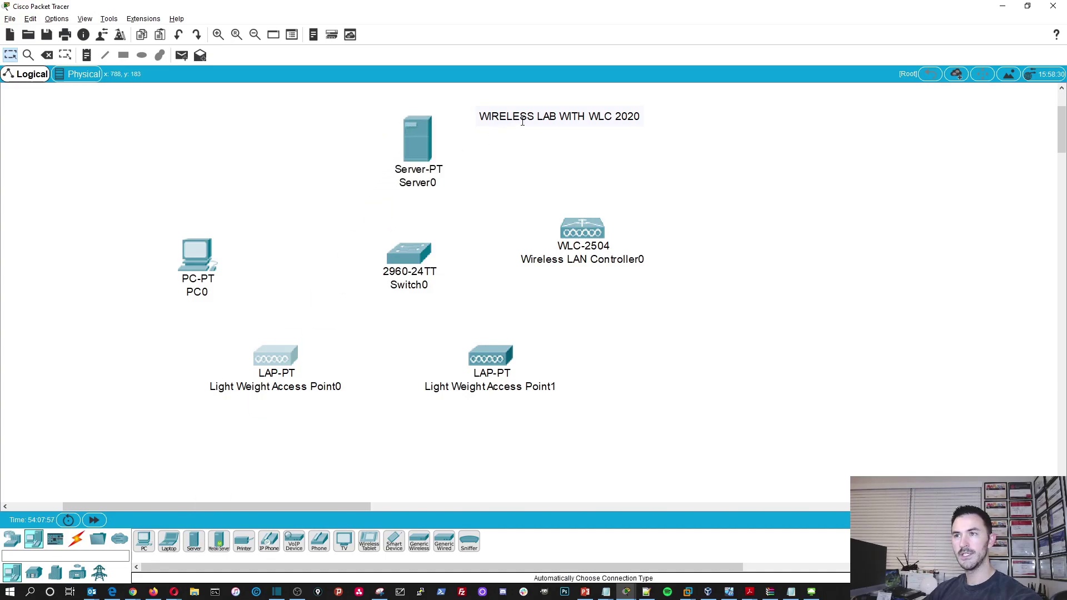
pyautogui.moveTo(523, 121); pyautogui.dragTo(643, 119)
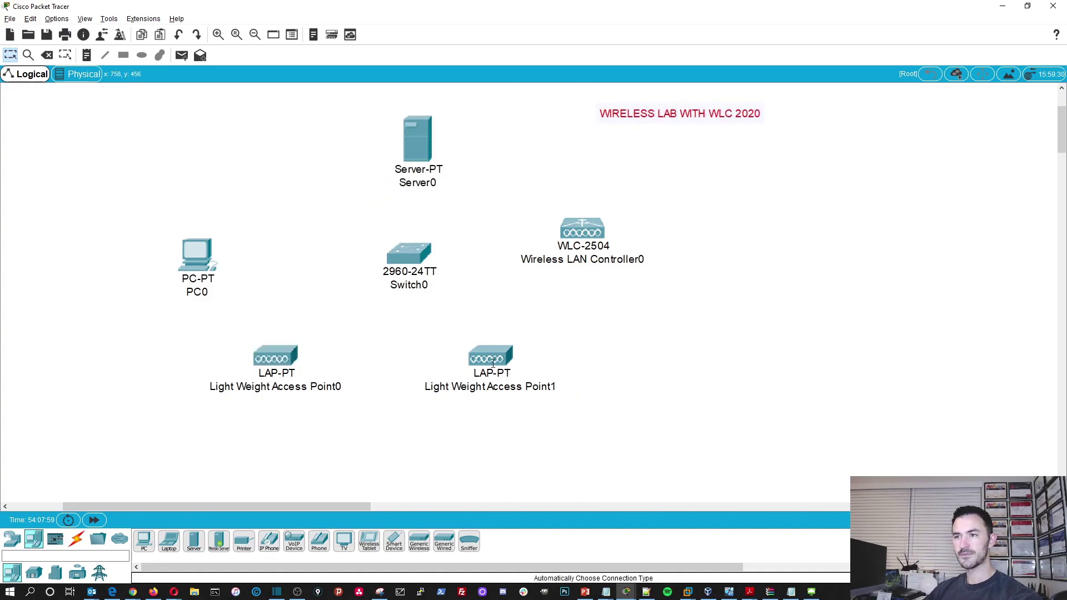
pyautogui.moveTo(493, 364); pyautogui.dragTo(455, 383)
# - Rename the access points to WAP2 and WAP1
pyautogui.click(489, 393)
pyautogui.write('WA')
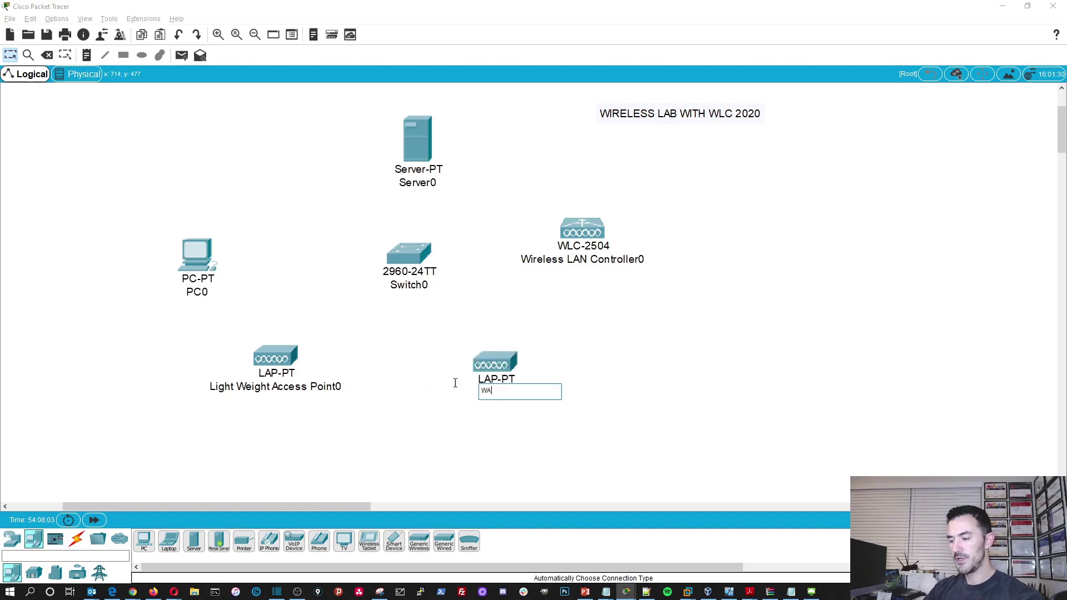
pyautogui.write('P2')
pyautogui.press('Return')
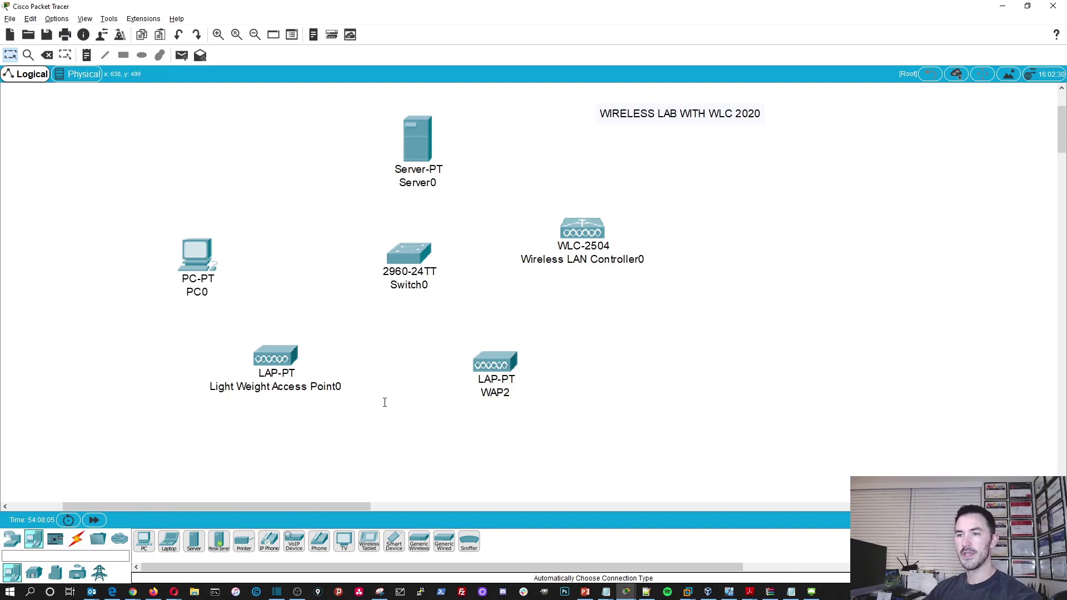
pyautogui.click(288, 386)
pyautogui.moveTo(310, 400); pyautogui.dragTo(232, 379)
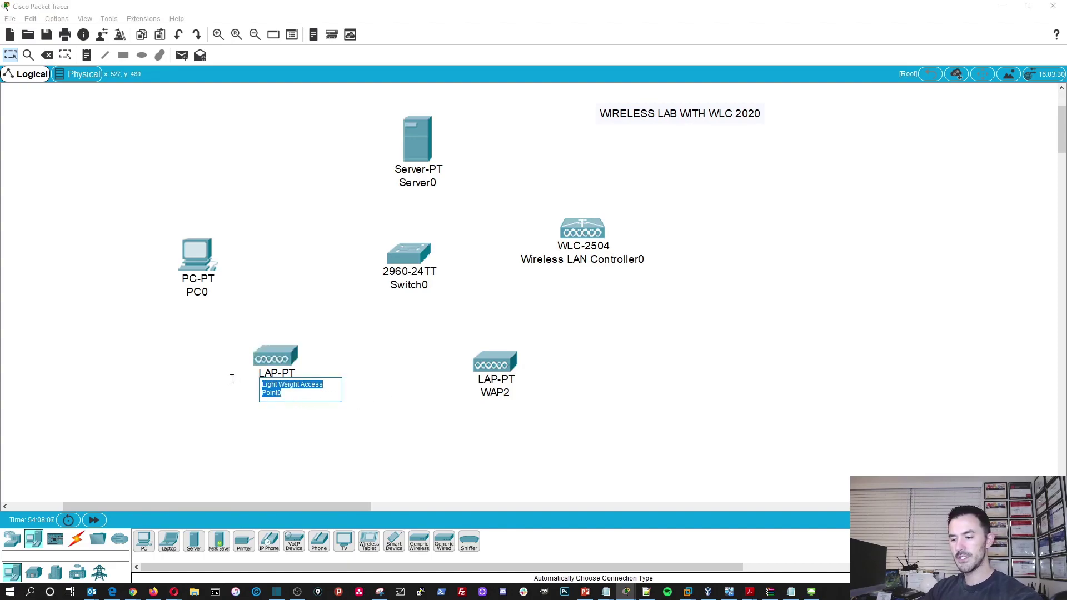
pyautogui.write('WAP1')
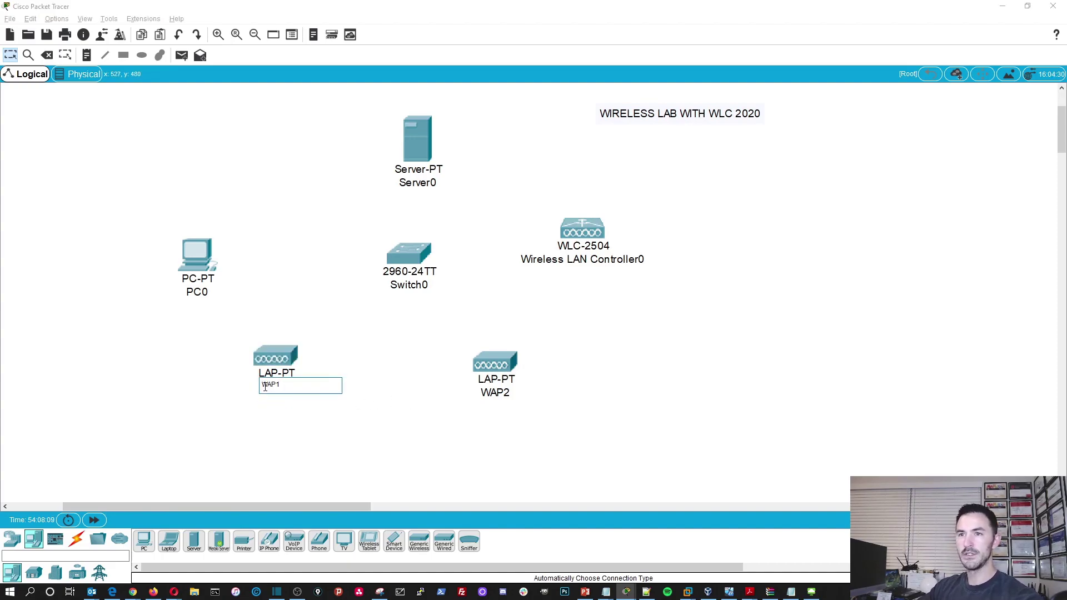
pyautogui.press('Return')
# - Rename PC0 to 'Pat PC' and Switch0 to SW1
pyautogui.click(207, 291)
pyautogui.moveTo(207, 291); pyautogui.dragTo(134, 281)
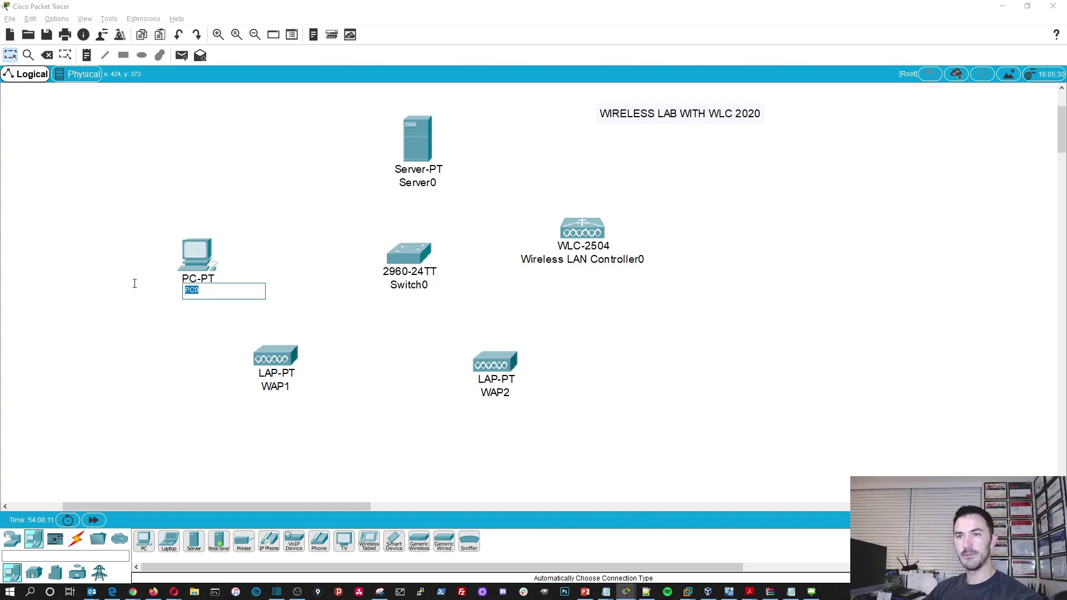
pyautogui.write('Pat PC')
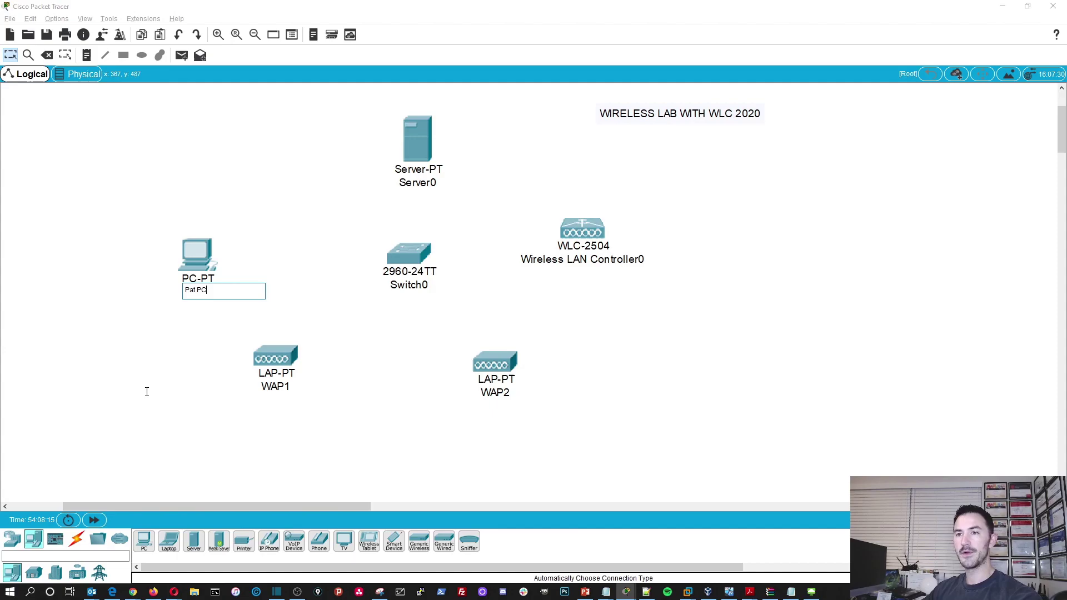
pyautogui.press('Return')
pyautogui.click(421, 284)
pyautogui.moveTo(421, 284); pyautogui.dragTo(363, 285)
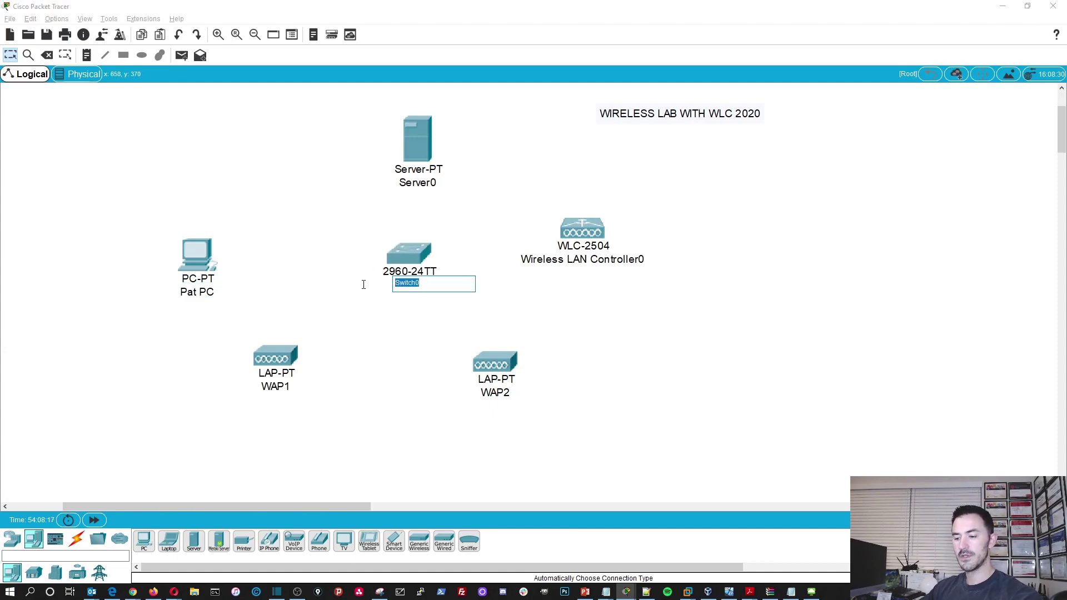
pyautogui.write('SW1')
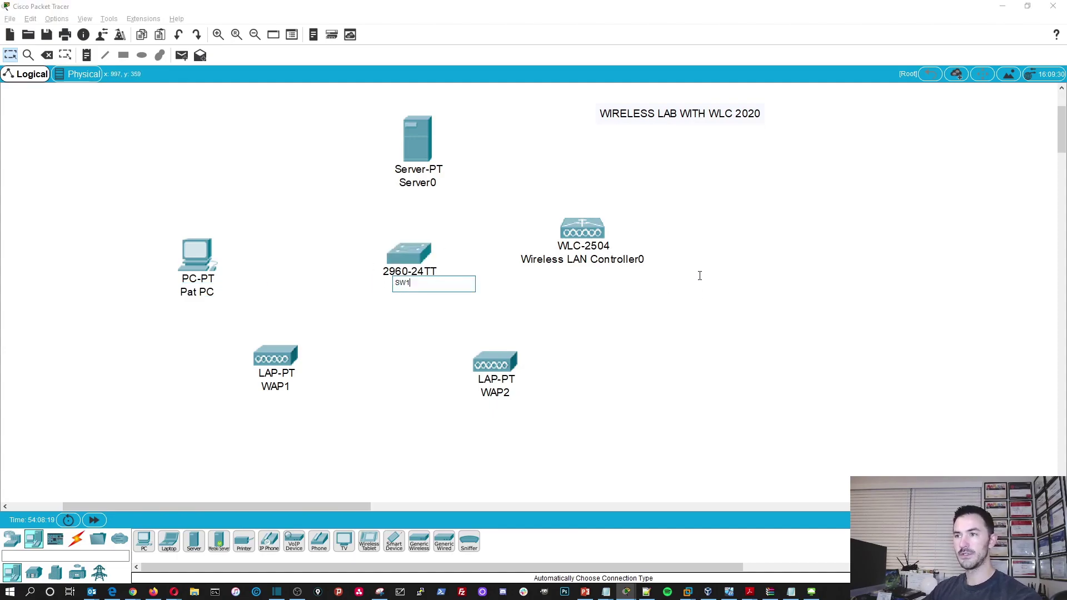
pyautogui.press('Return')
# - Rename the controller to WLC1 and Server0 to DHCP, then nudge SW1 up-left
pyautogui.doubleClick(602, 258)
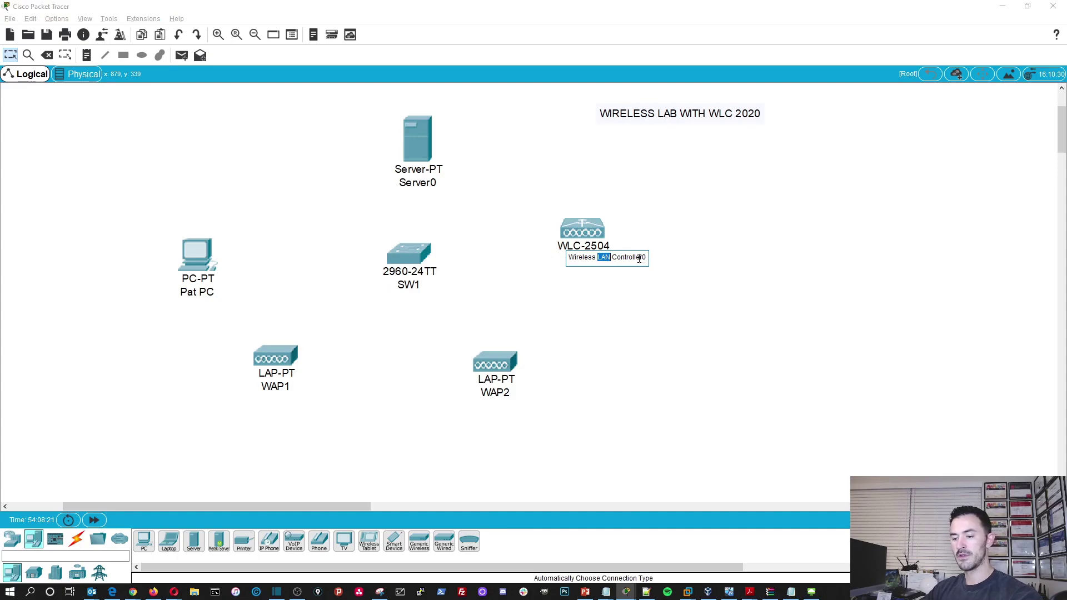
pyautogui.press('BackSpace')
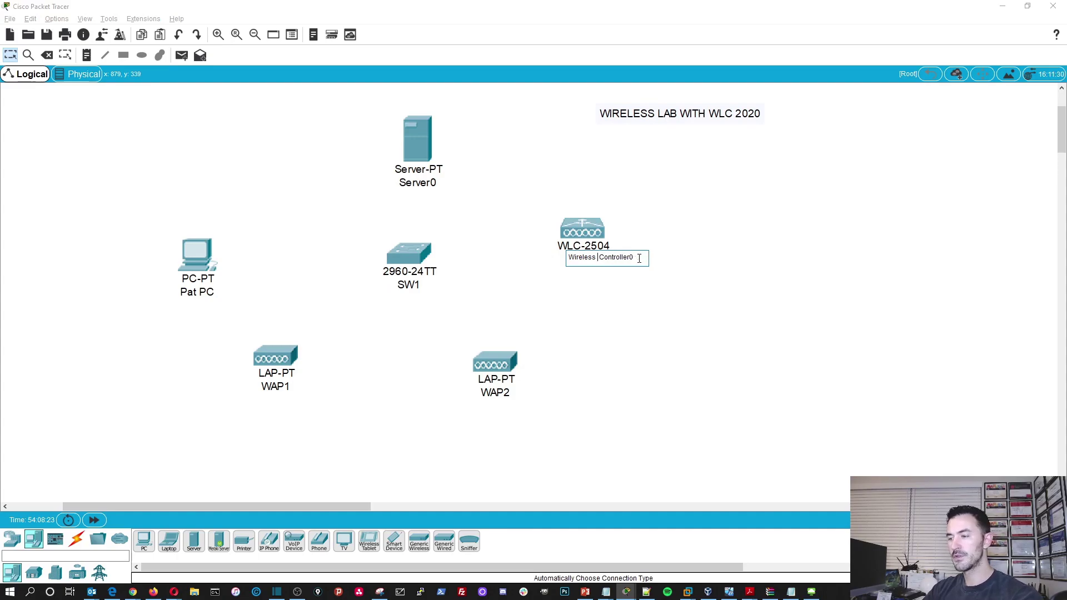
pyautogui.press('BackSpace')
pyautogui.press('BackSpace')
pyautogui.press('BackSpace')
pyautogui.press('BackSpace')
pyautogui.press('BackSpace')
pyautogui.press('BackSpace')
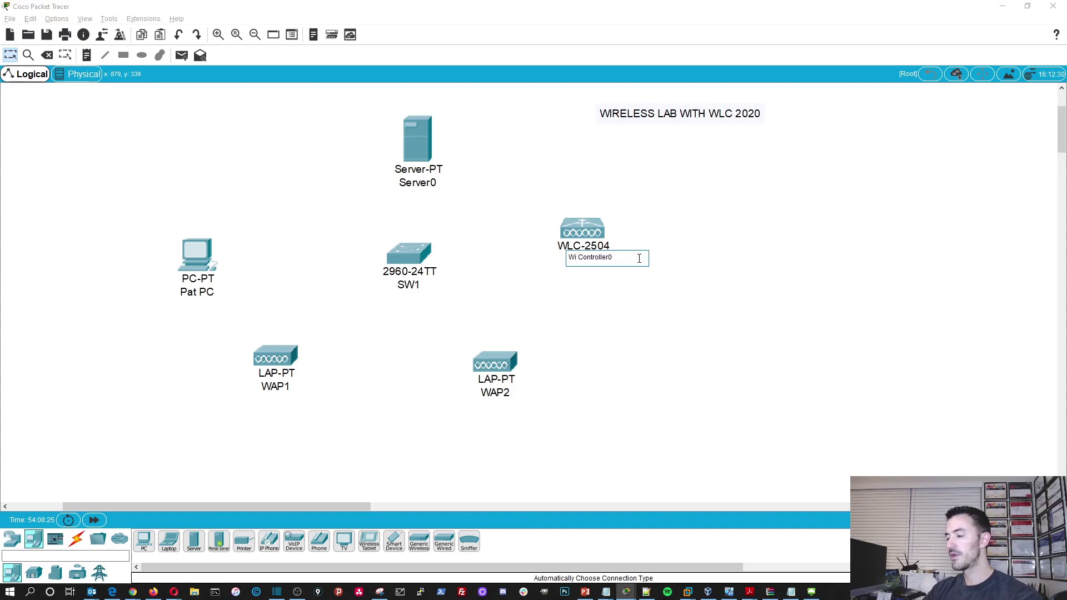
pyautogui.press('Delete')
pyautogui.press('Delete')
pyautogui.press('Delete')
pyautogui.press('Delete')
pyautogui.press('Delete')
pyautogui.press('Delete')
pyautogui.press('Delete')
pyautogui.press('Delete')
pyautogui.press('Delete')
pyautogui.press('Delete')
pyautogui.press('Delete')
pyautogui.press('Delete')
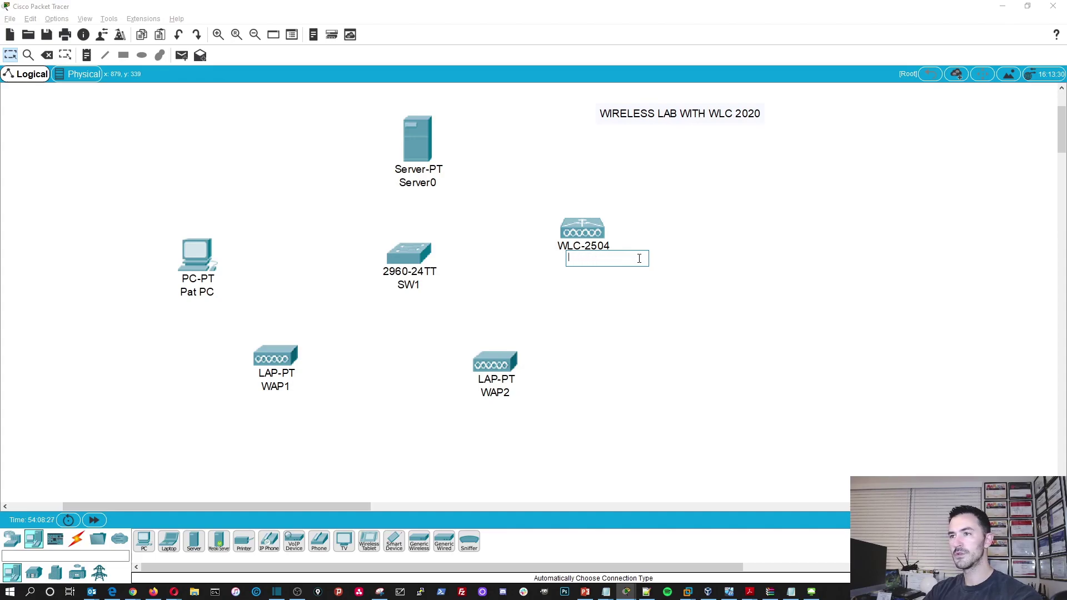
pyautogui.write('WLC1')
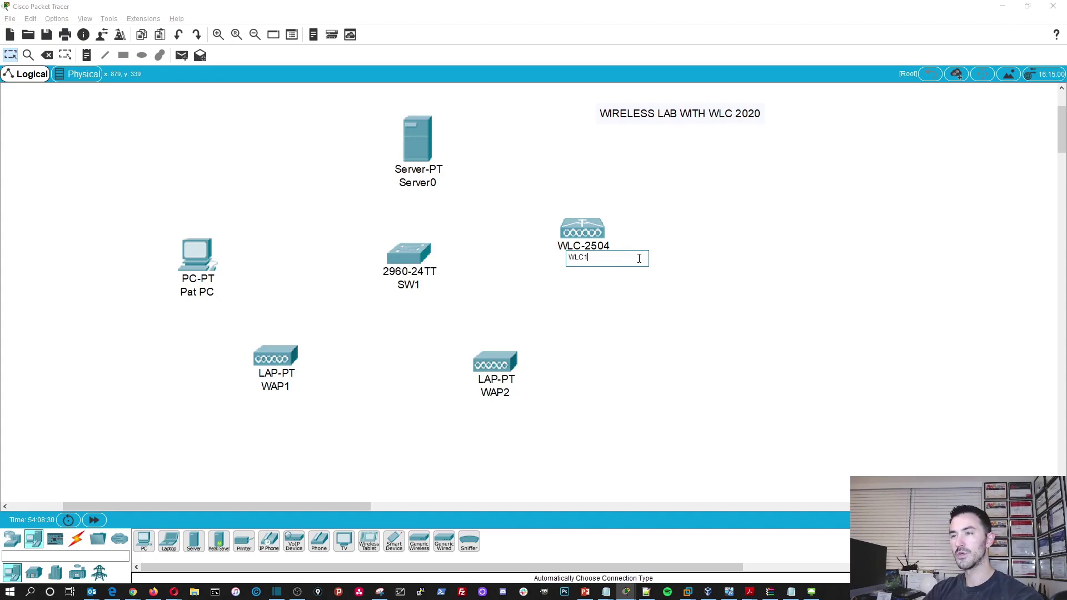
pyautogui.press('Return')
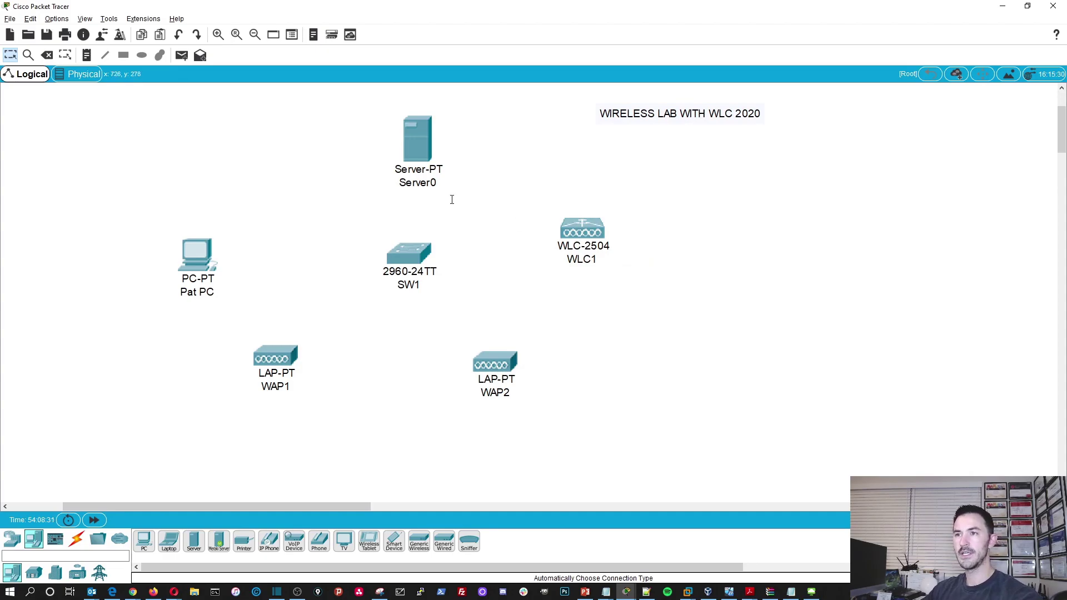
pyautogui.click(418, 182)
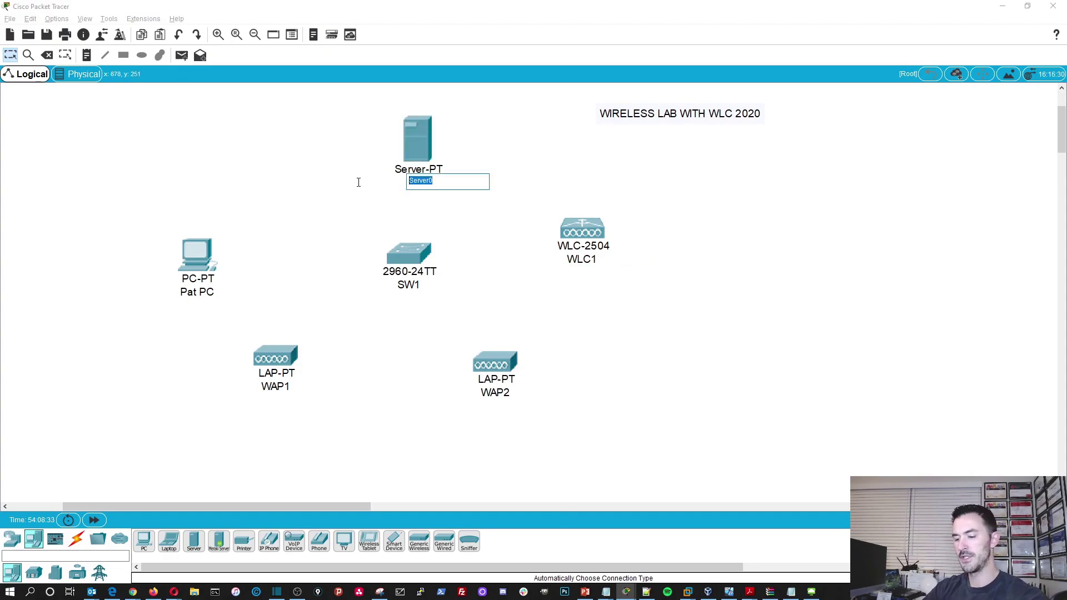
pyautogui.write('DHCP')
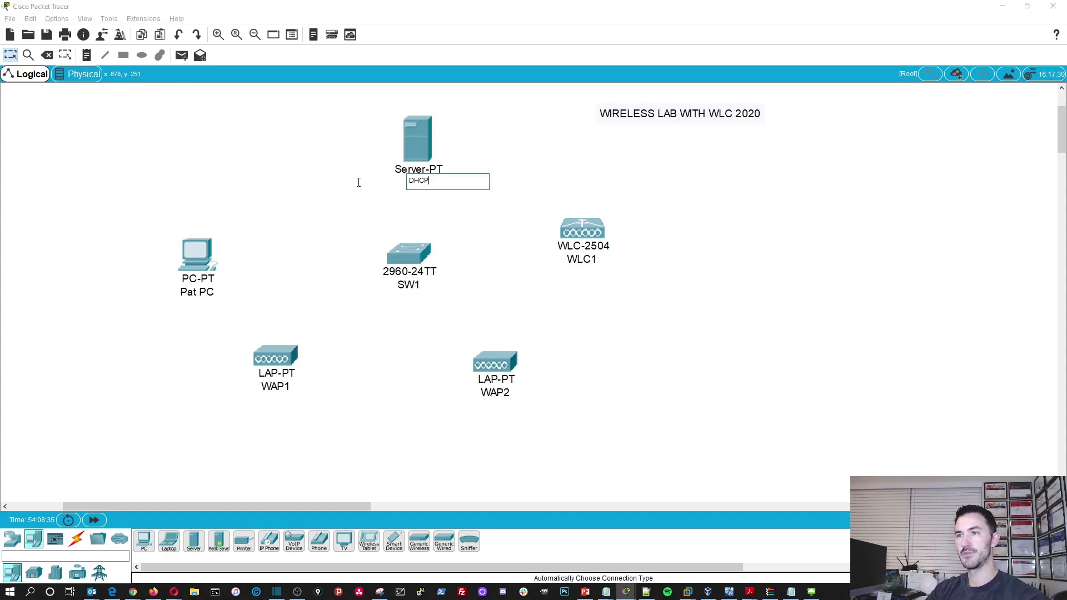
pyautogui.press('Return')
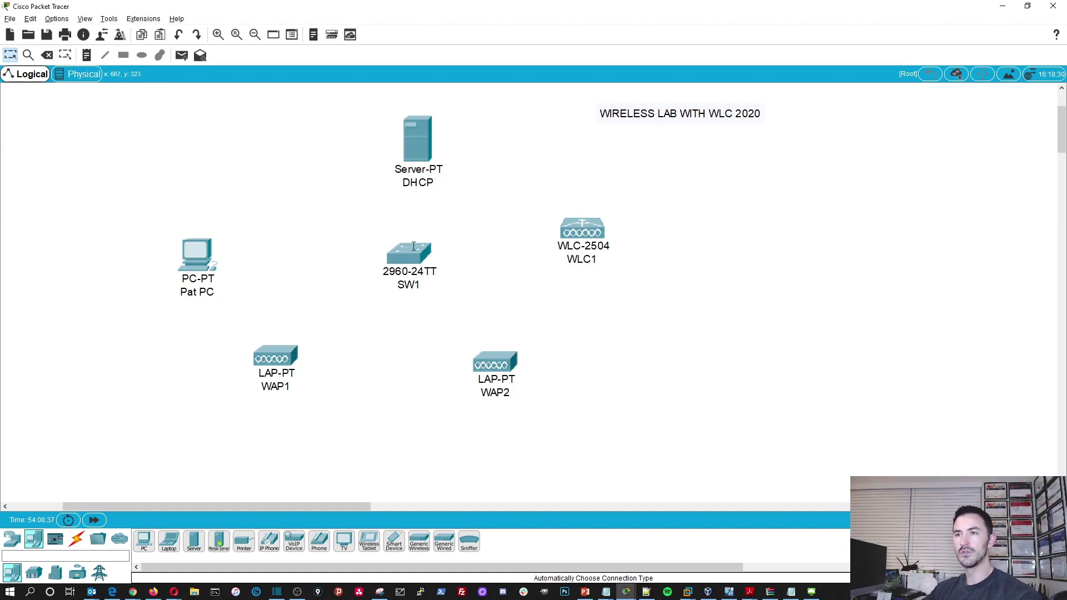
pyautogui.moveTo(414, 246); pyautogui.dragTo(403, 250)
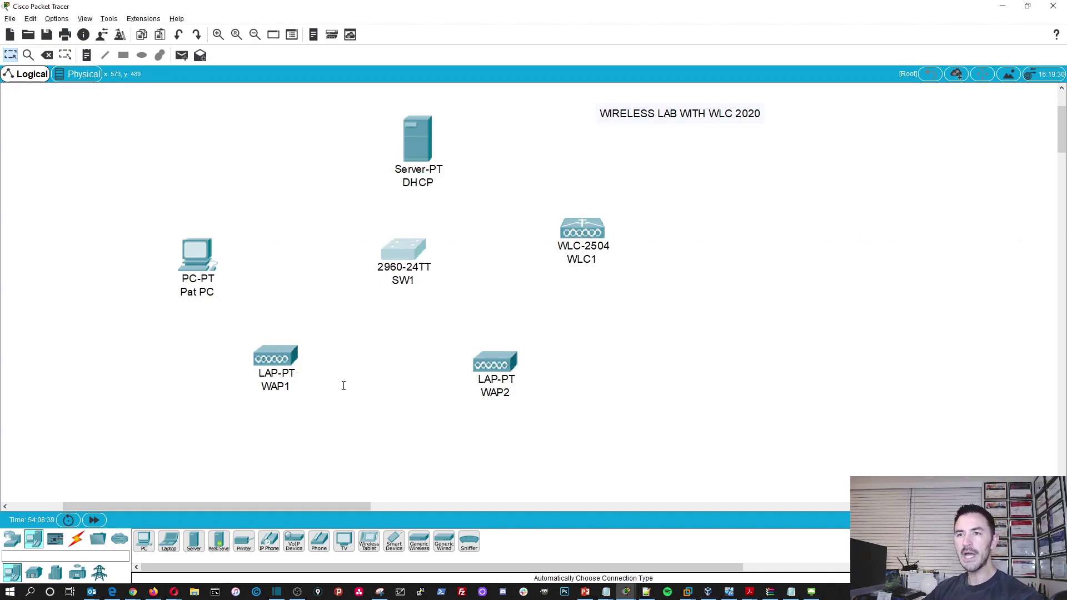
# - Link Pat PC to SW1 with an Automatic connection cable
pyautogui.click(78, 542)
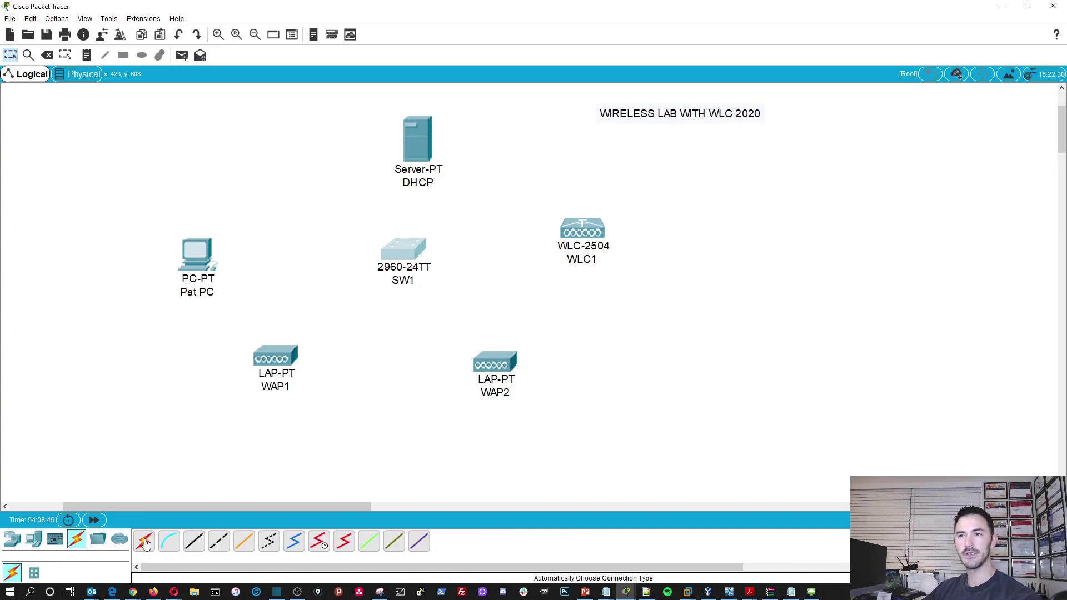
pyautogui.click(145, 545)
pyautogui.click(199, 256)
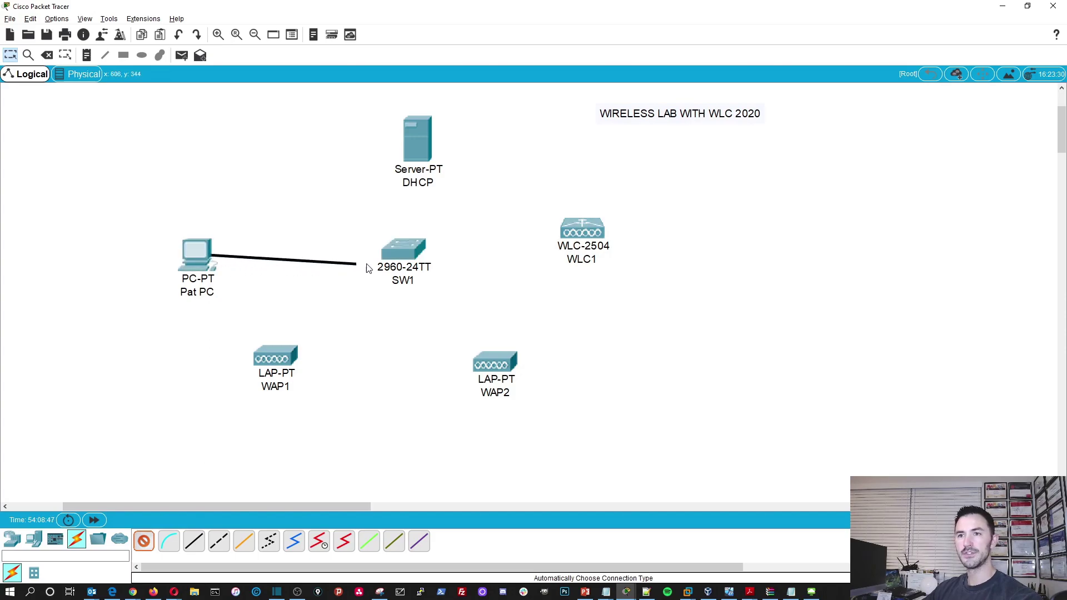
pyautogui.click(403, 257)
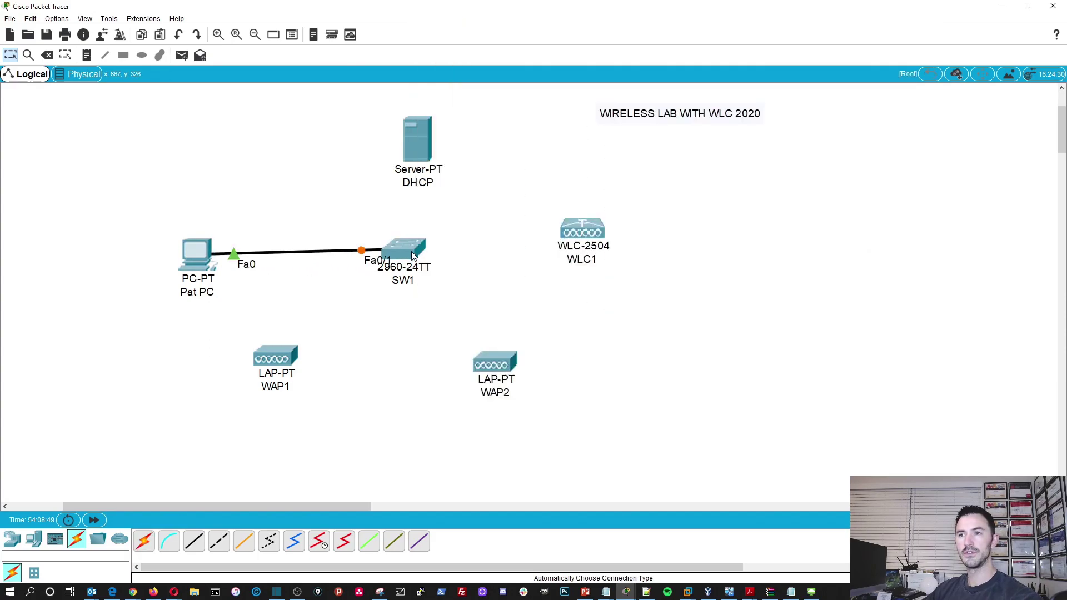
# - Attempt a cable from WAP1, then cancel it after the Connection Error
pyautogui.click(144, 542)
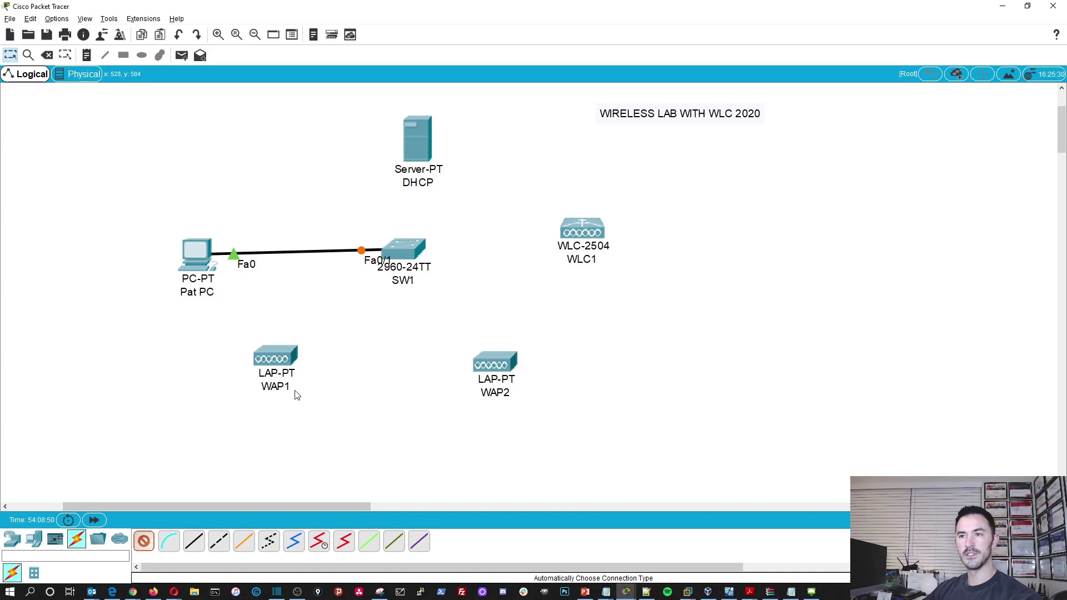
pyautogui.click(265, 359)
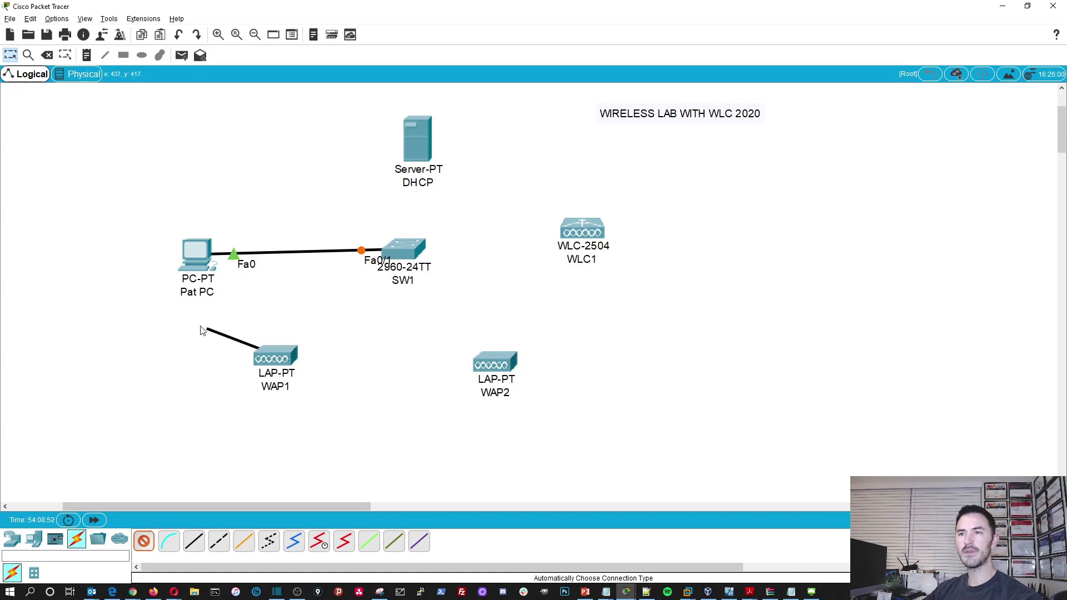
pyautogui.click(271, 349)
pyautogui.click(592, 310)
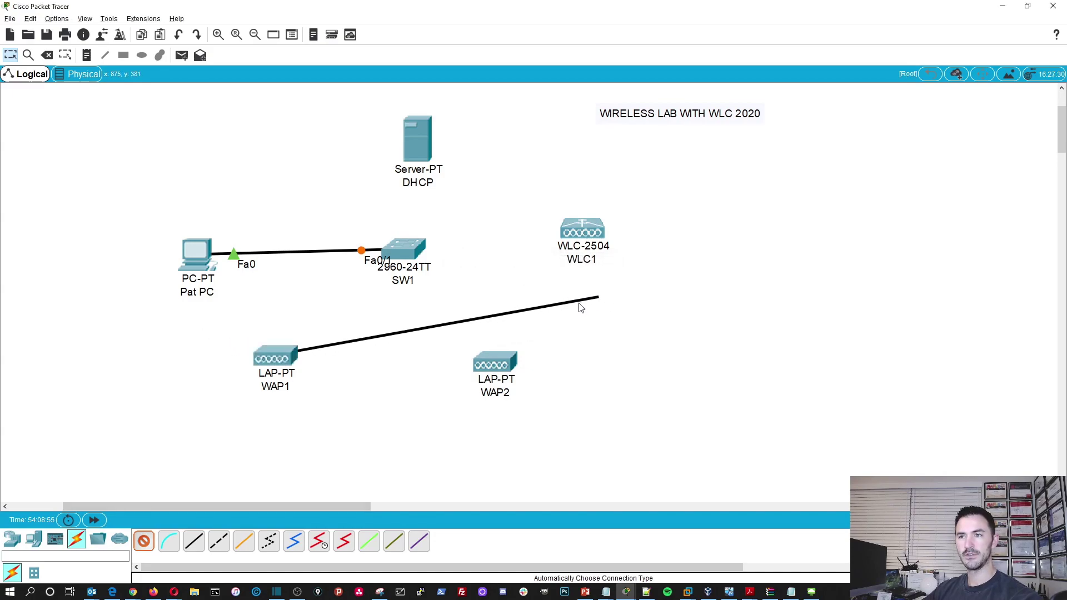
pyautogui.click(267, 356)
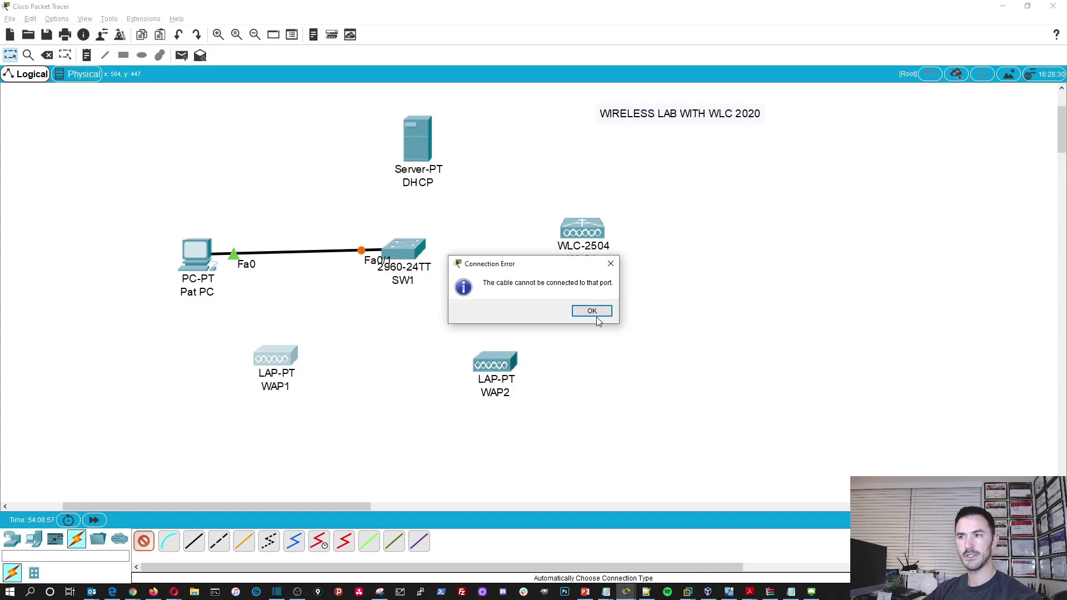
pyautogui.click(591, 311)
pyautogui.click(150, 542)
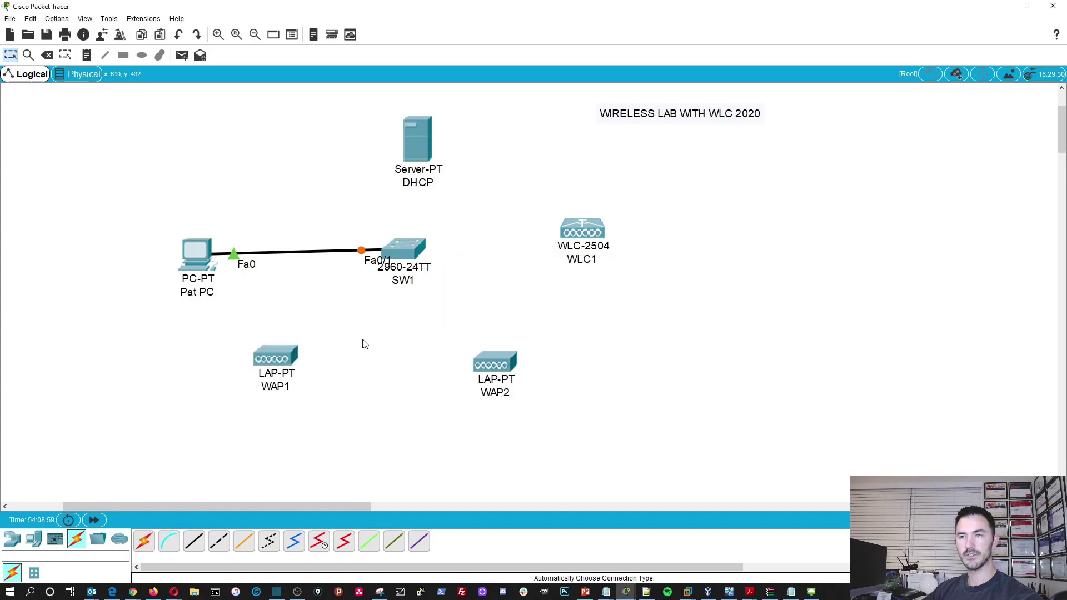
# - Cable the DHCP server and WLC1 to SW1 with automatic cabling
pyautogui.click(146, 542)
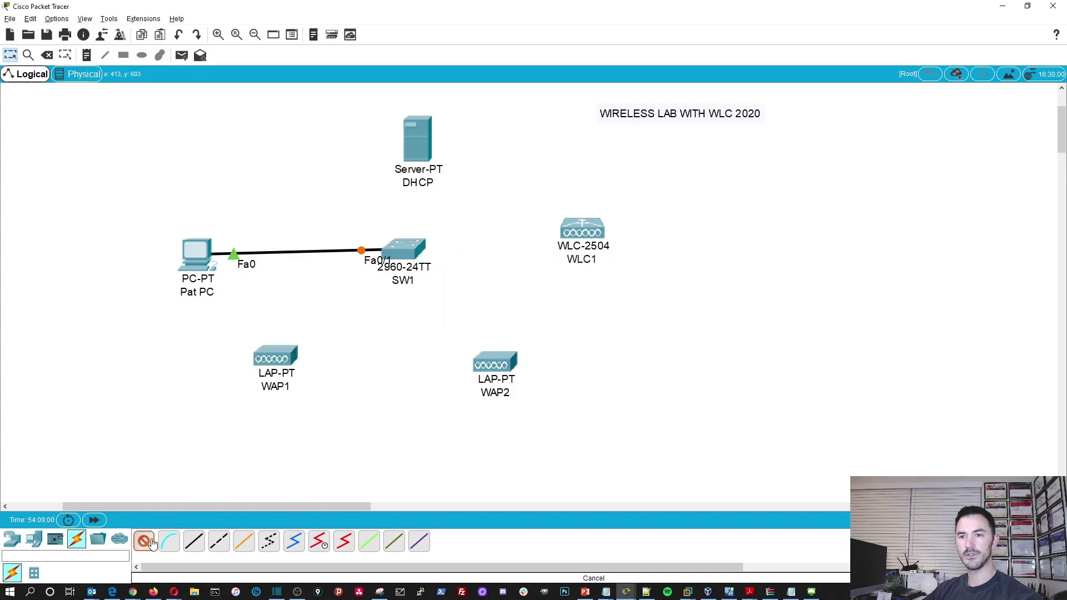
pyautogui.click(430, 135)
pyautogui.click(407, 249)
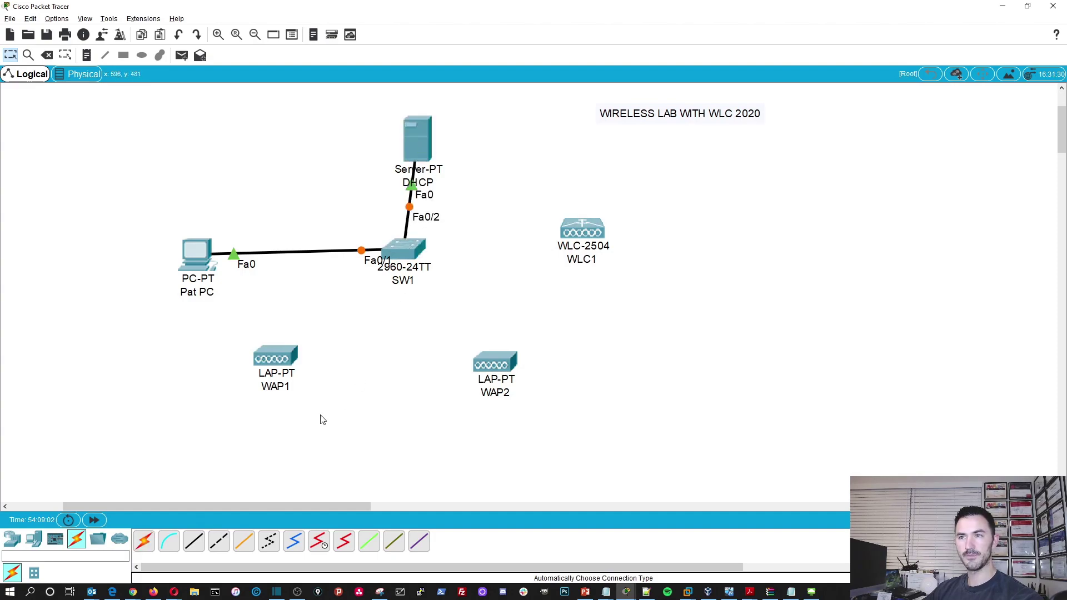
pyautogui.click(409, 251)
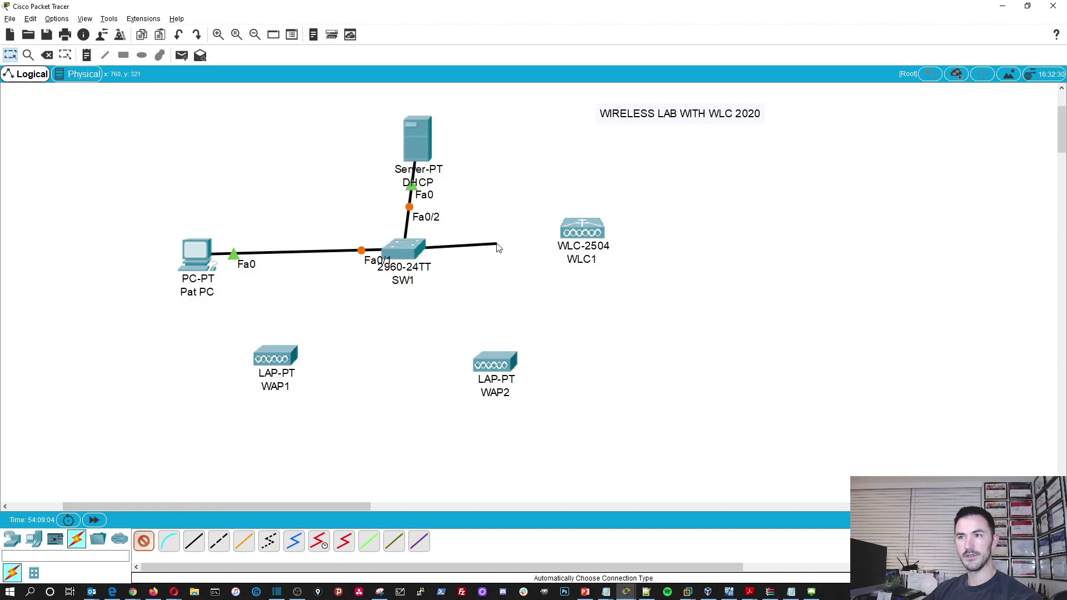
pyautogui.click(602, 234)
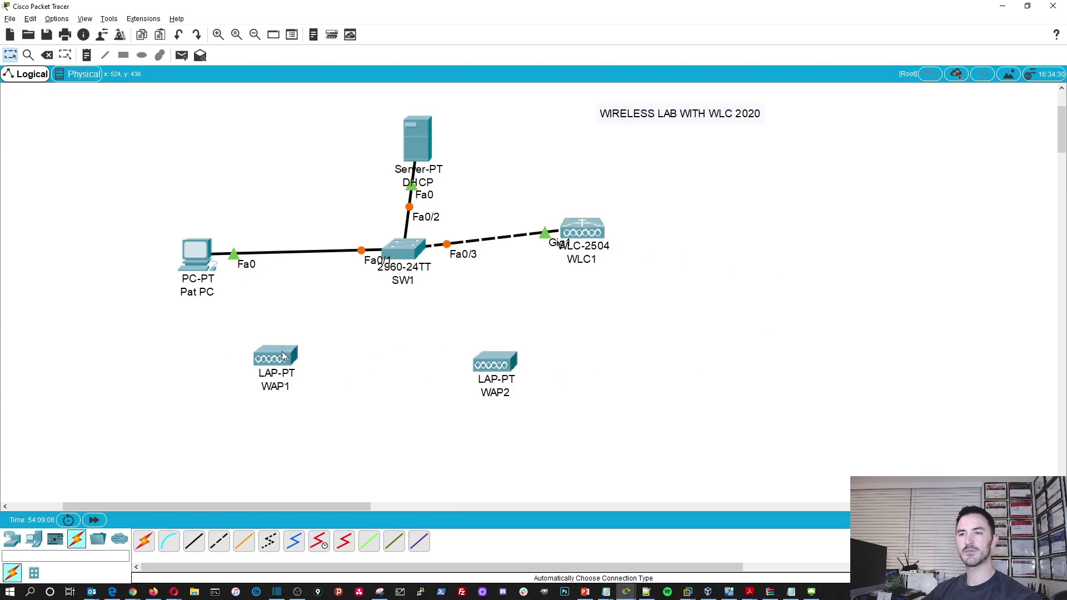
# - Move WAP1 and WAP2 so they sit level with each other below SW1
pyautogui.click(11, 540)
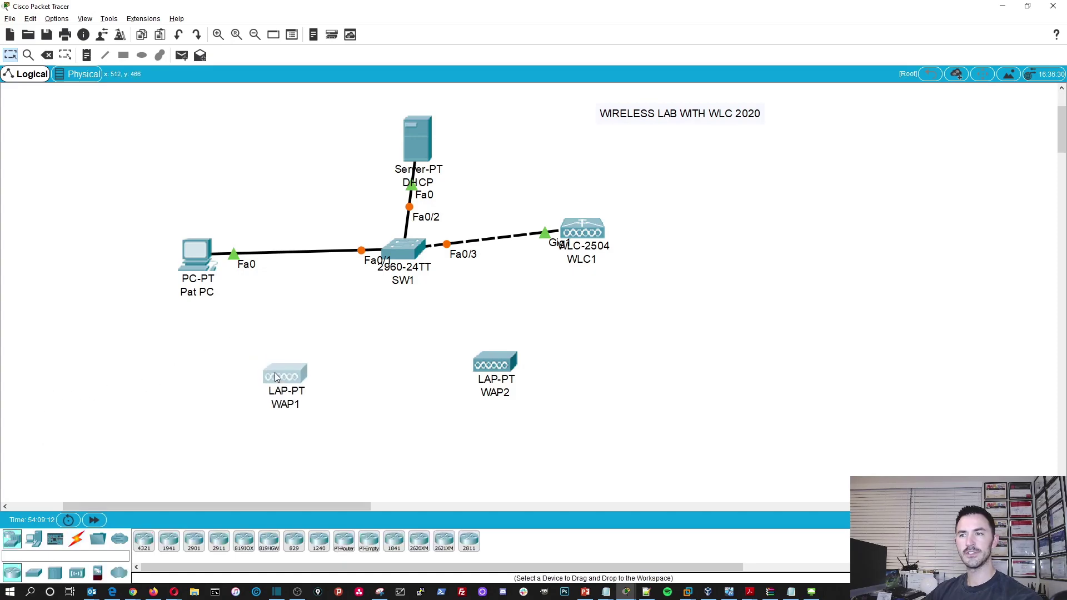
pyautogui.moveTo(275, 375); pyautogui.dragTo(277, 376)
pyautogui.moveTo(491, 364); pyautogui.dragTo(471, 375)
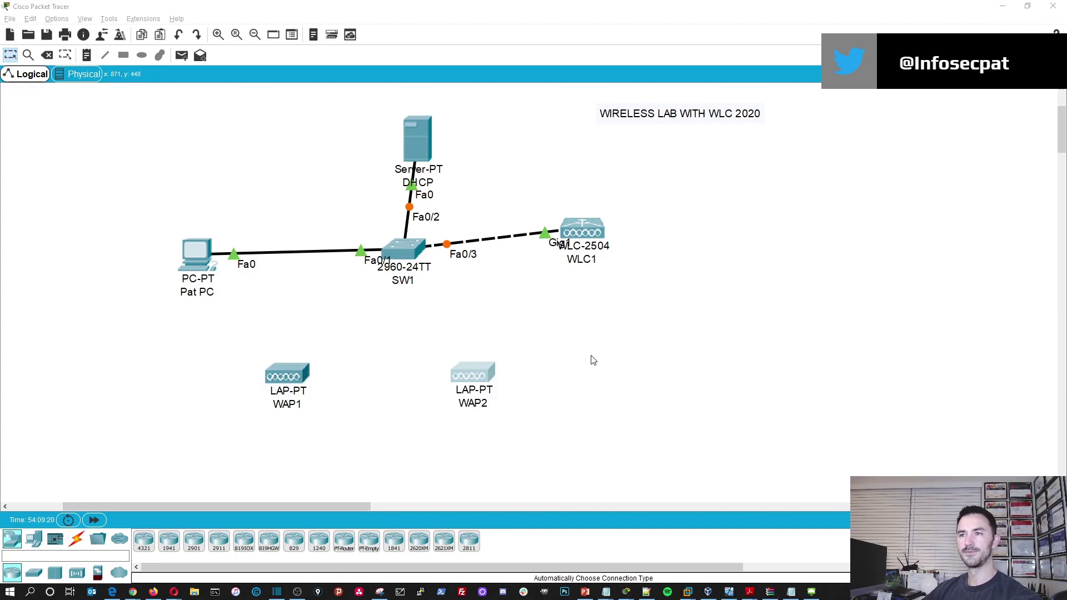
# - Add a '172.16.100.10 /24' note below Pat PC, correcting the mistyped address
pyautogui.click(88, 57)
pyautogui.click(85, 160)
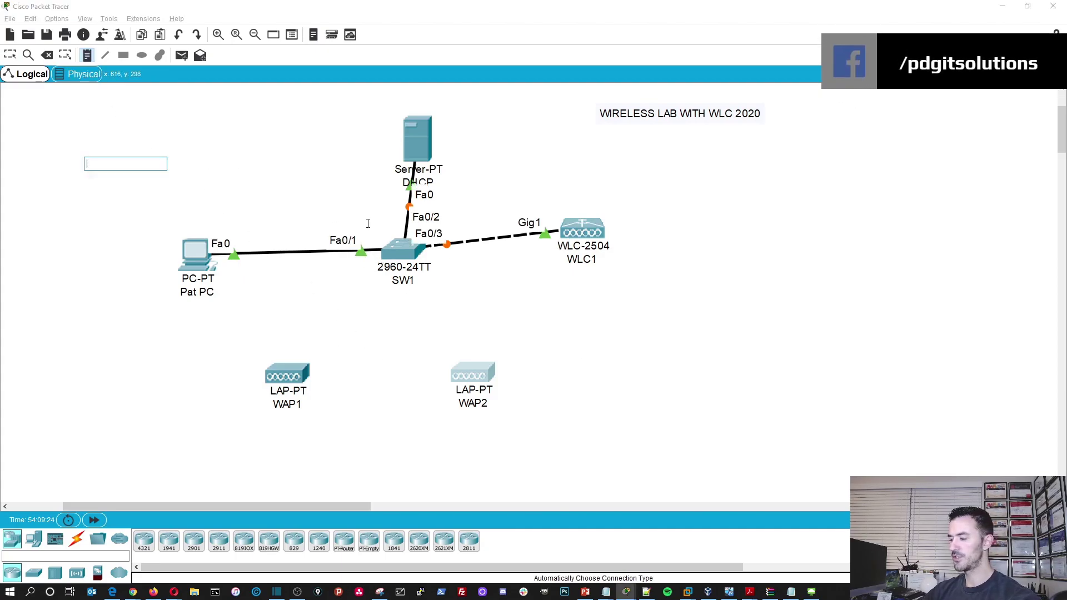
pyautogui.write('176.1')
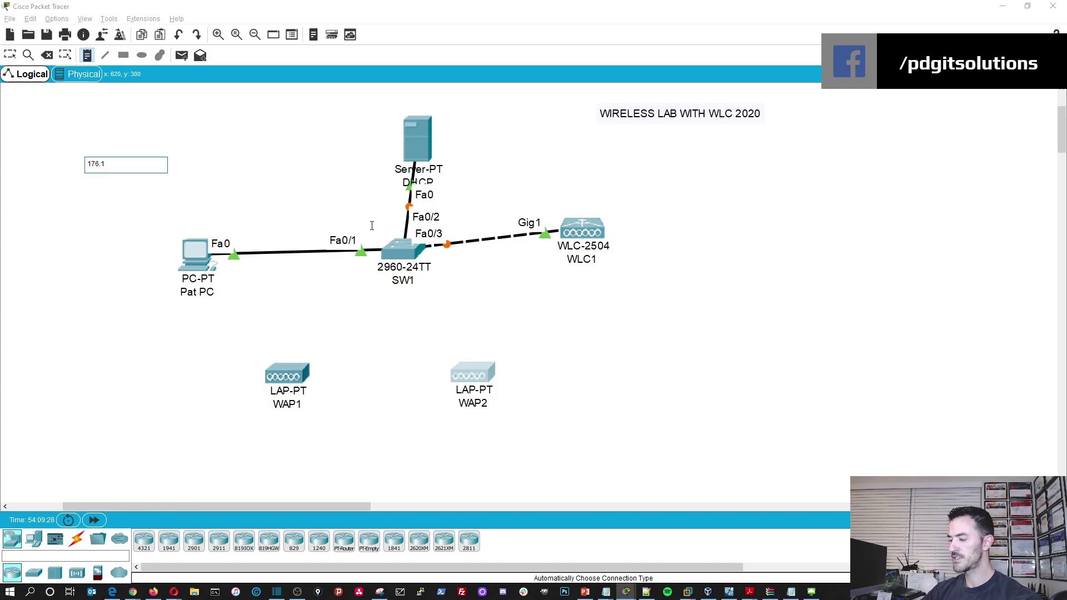
pyautogui.write('6.100.10')
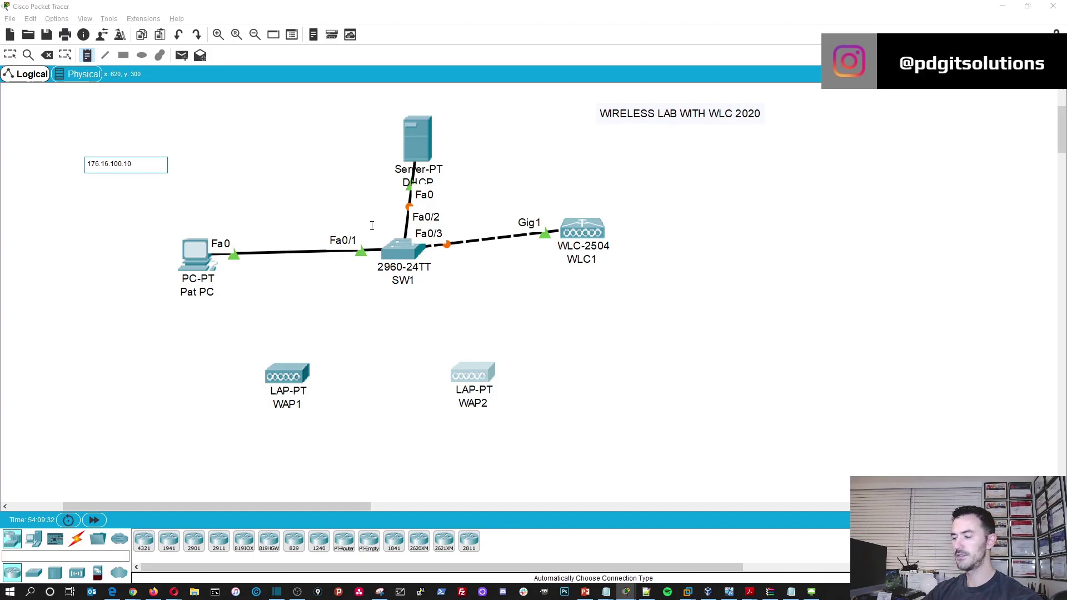
pyautogui.press('Escape')
pyautogui.moveTo(127, 166); pyautogui.dragTo(170, 313)
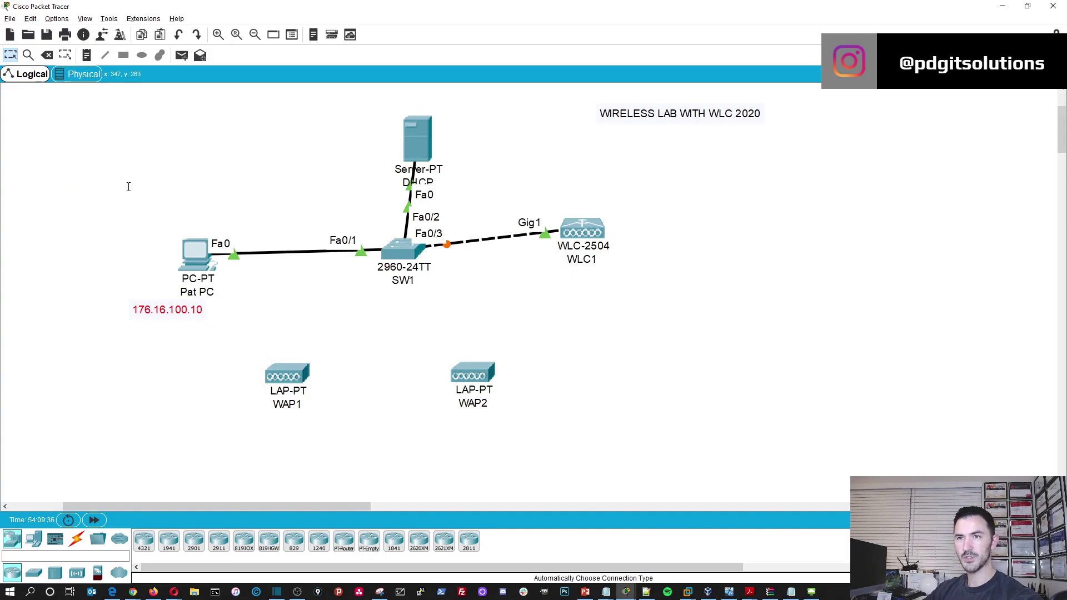
pyautogui.doubleClick(142, 307)
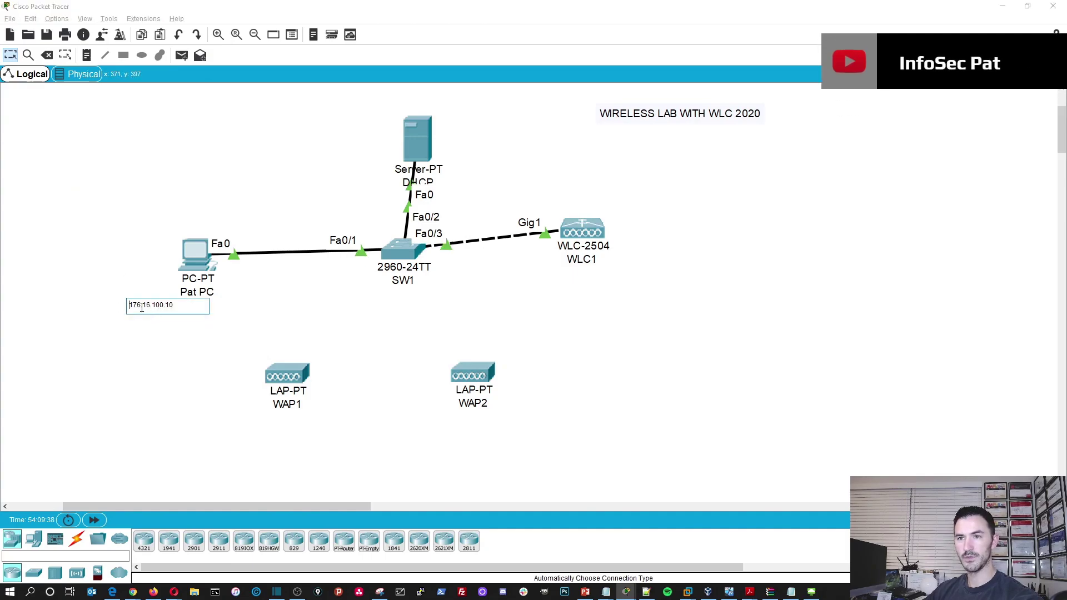
pyautogui.press('BackSpace')
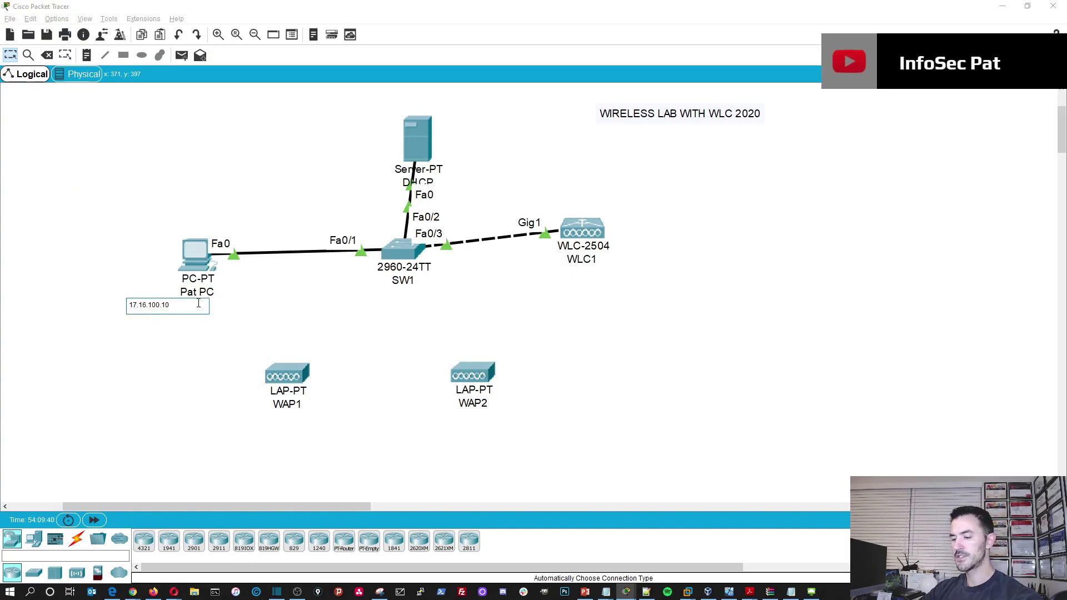
pyautogui.write('2')
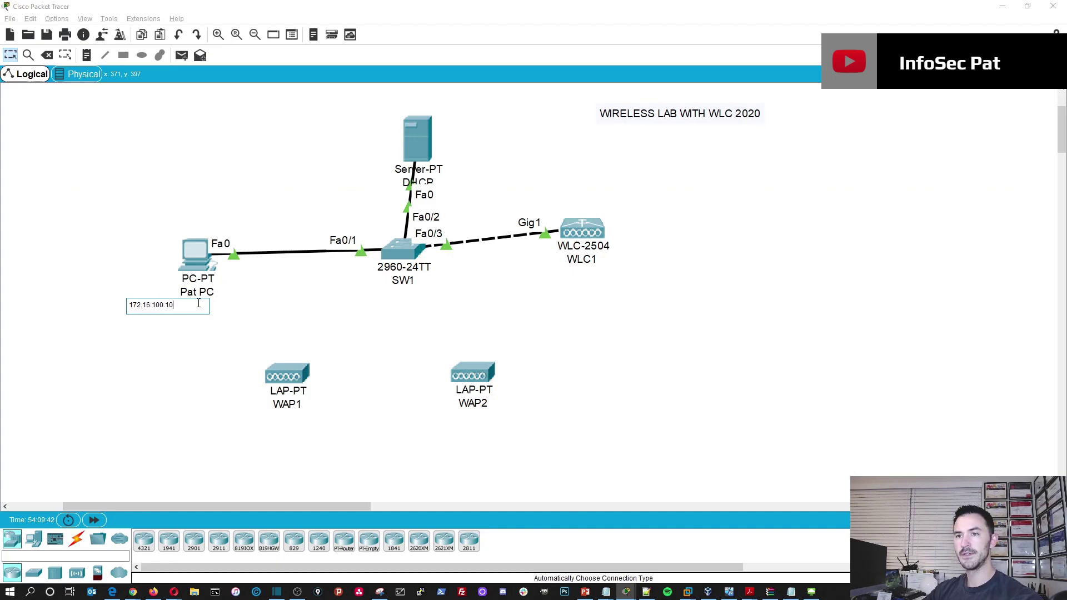
pyautogui.write(' /24')
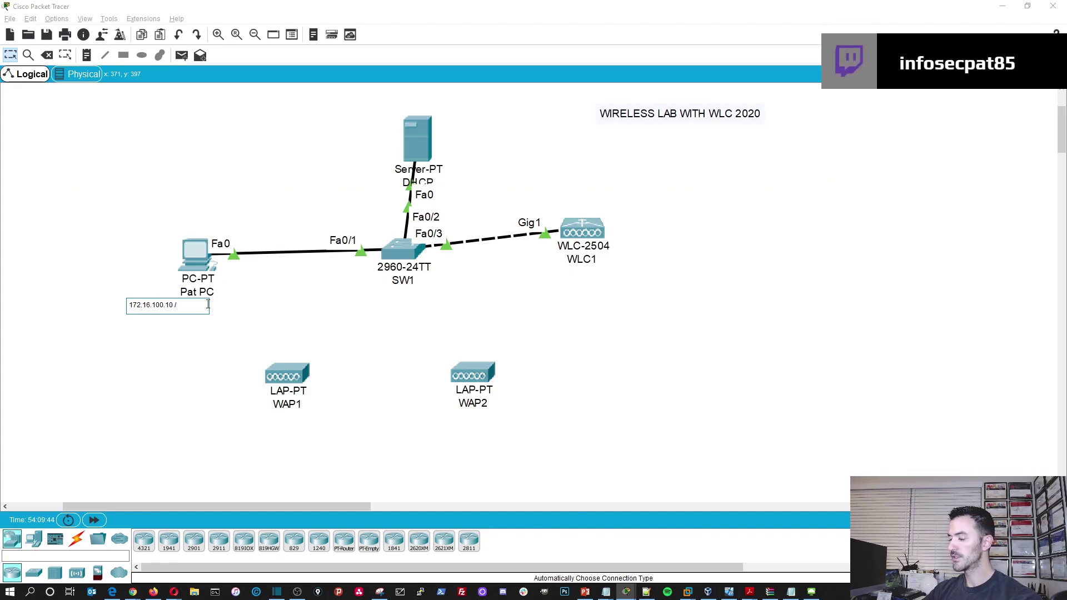
pyautogui.click(162, 443)
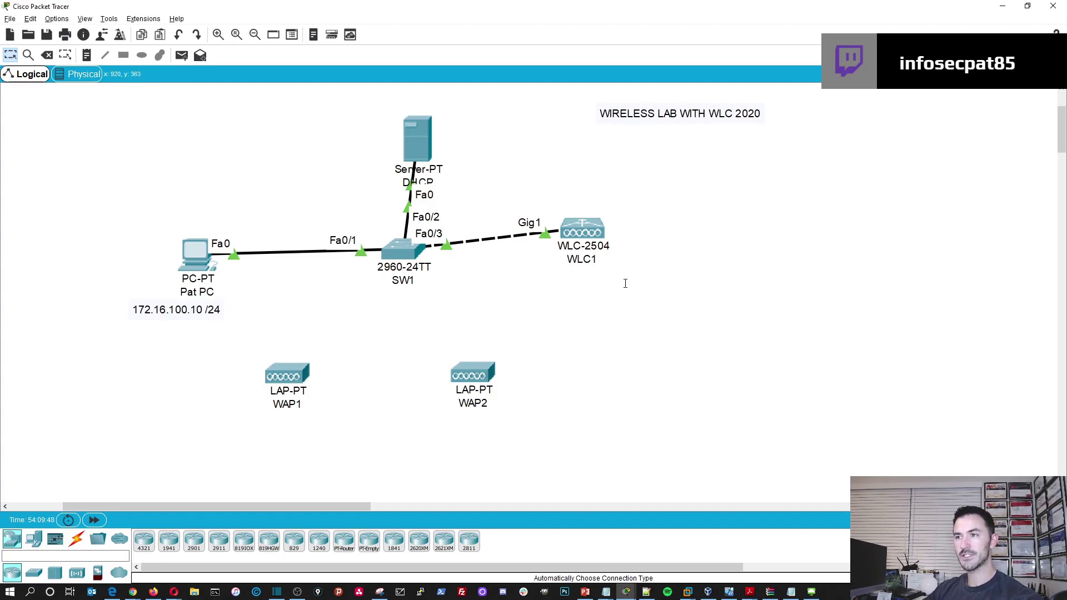
# - Add a '172.16.100.2' address note under WLC1
pyautogui.click(87, 55)
pyautogui.click(648, 273)
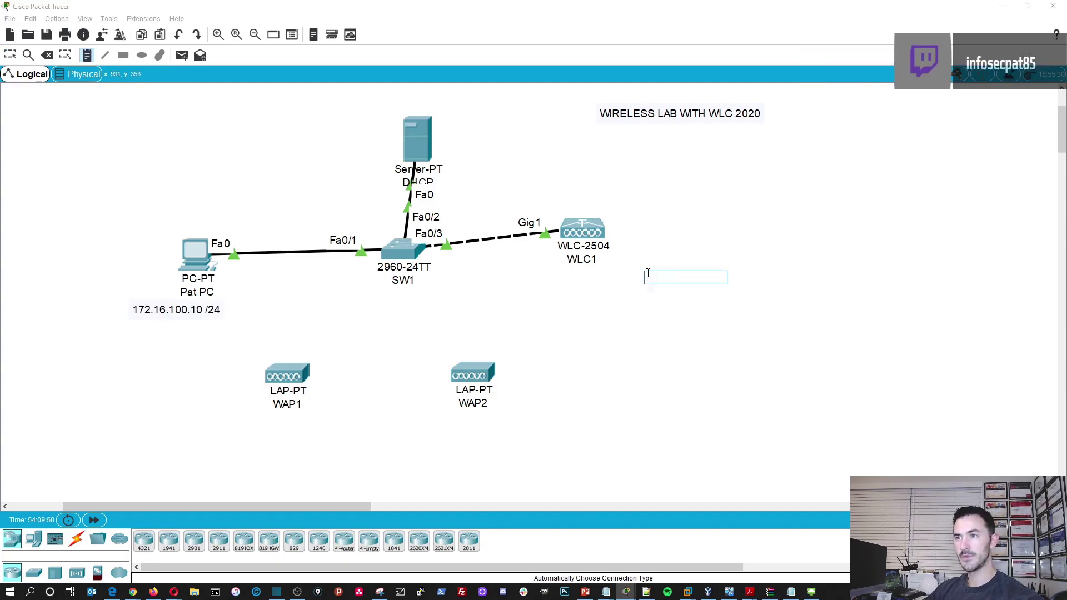
pyautogui.write('172.16.100.')
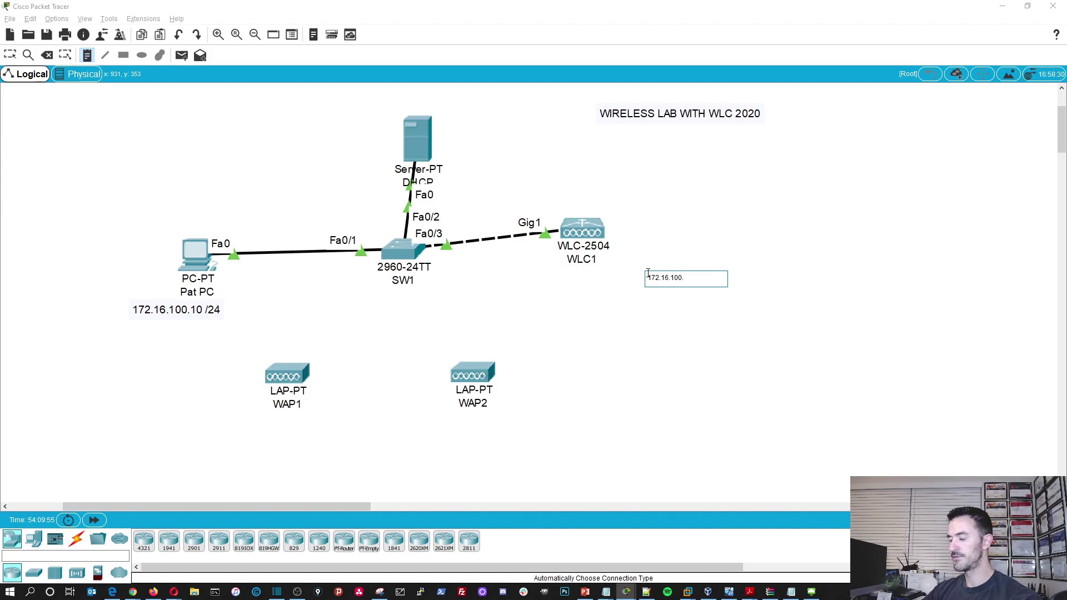
pyautogui.write('2')
pyautogui.click(671, 376)
pyautogui.moveTo(667, 278); pyautogui.dragTo(575, 276)
# - Set the DHCP server's FastEthernet0 to 172.16.100.5 with mask 255.255.255.0
pyautogui.click(417, 139)
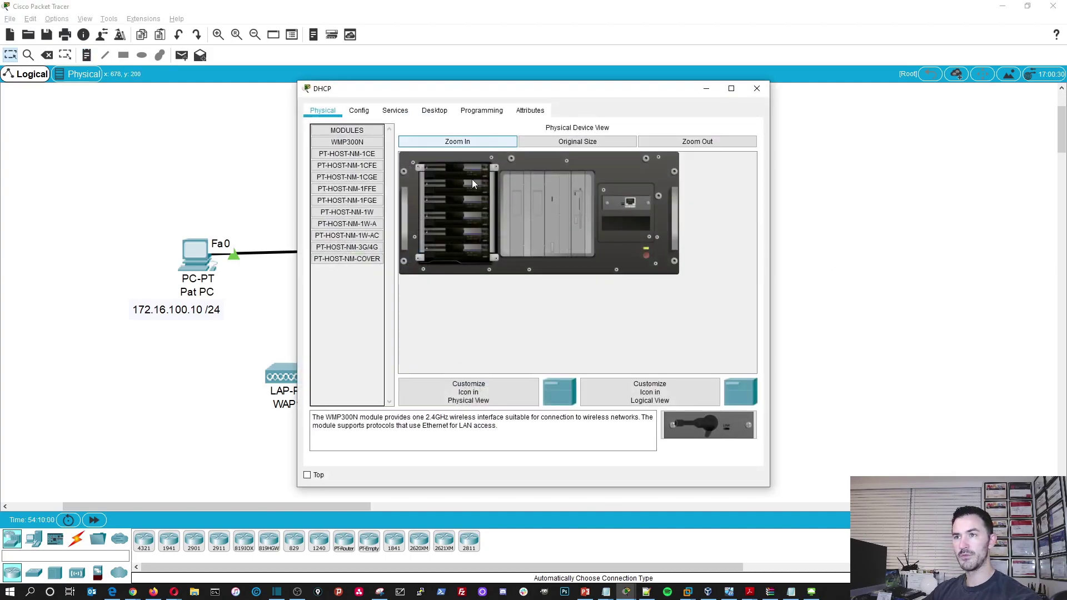
pyautogui.moveTo(495, 91); pyautogui.dragTo(639, 83)
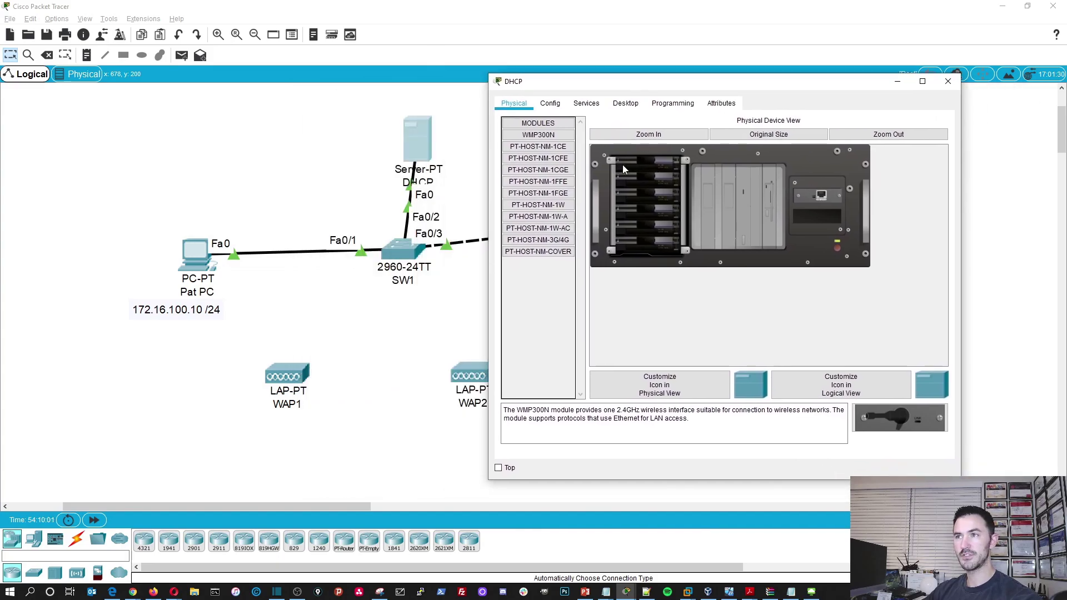
pyautogui.click(550, 104)
pyautogui.click(550, 167)
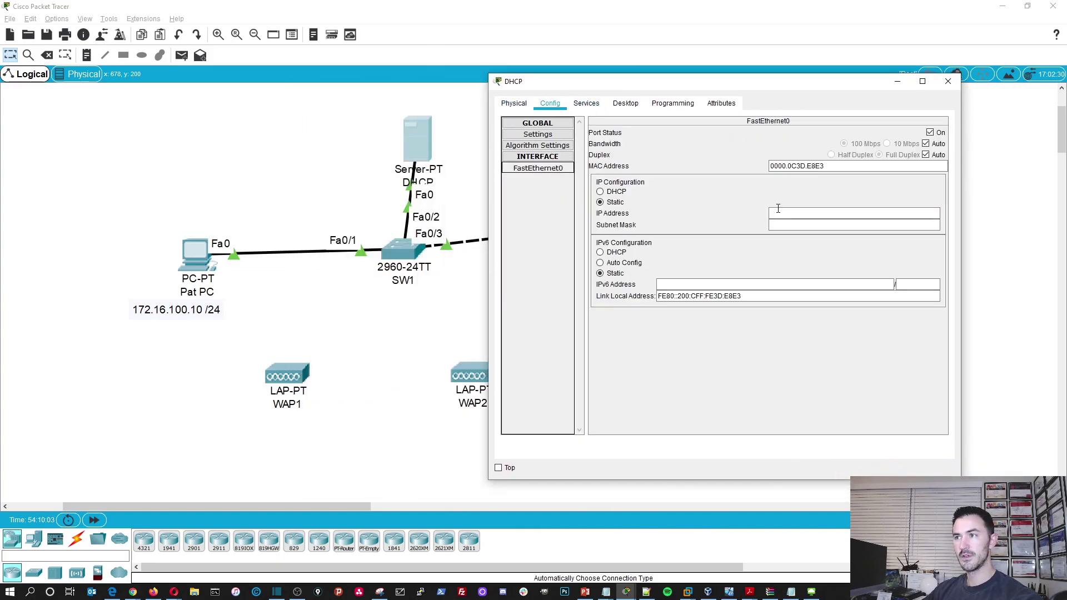
pyautogui.click(779, 214)
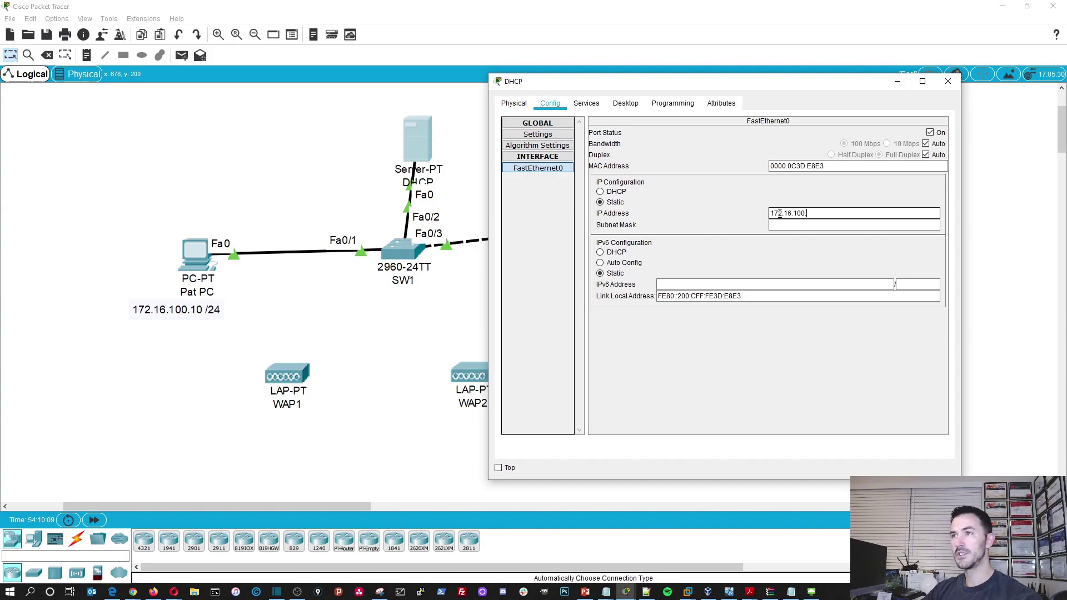
pyautogui.moveTo(679, 86); pyautogui.dragTo(656, 82)
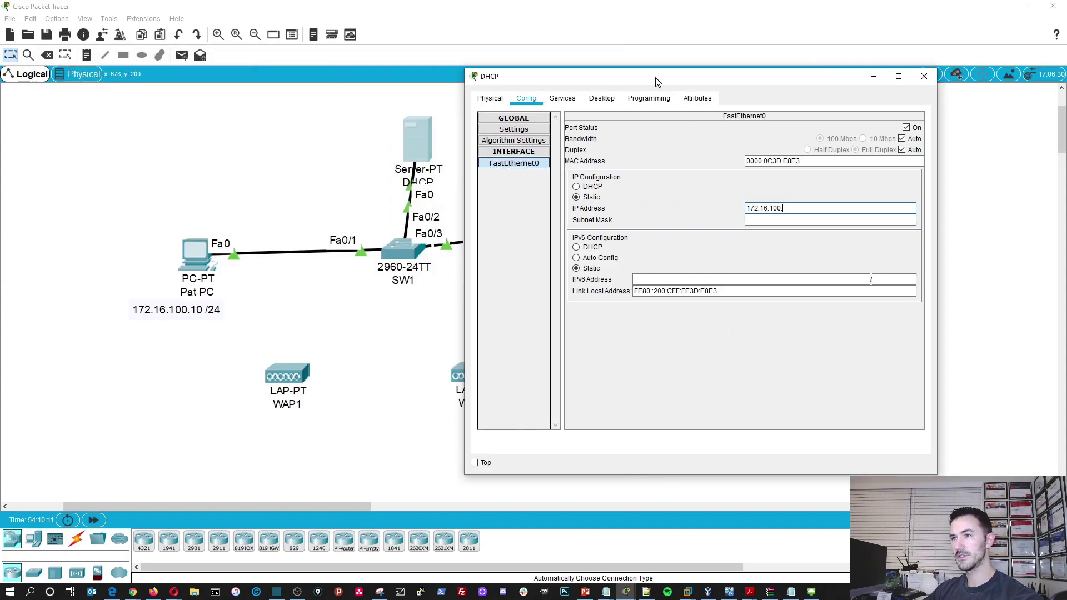
pyautogui.click(796, 206)
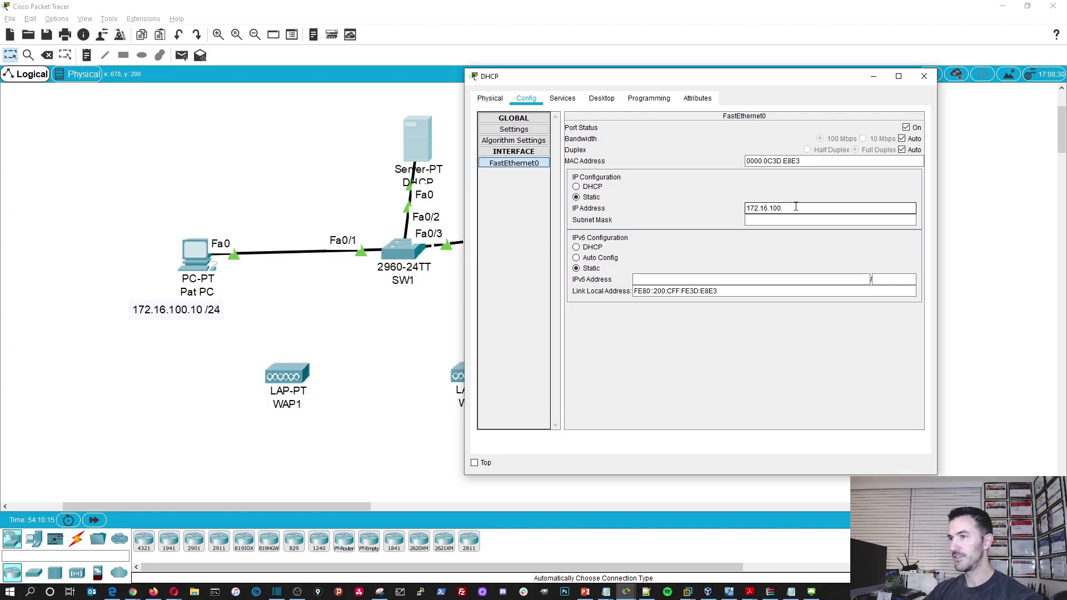
pyautogui.press('Tab')
pyautogui.write('25')
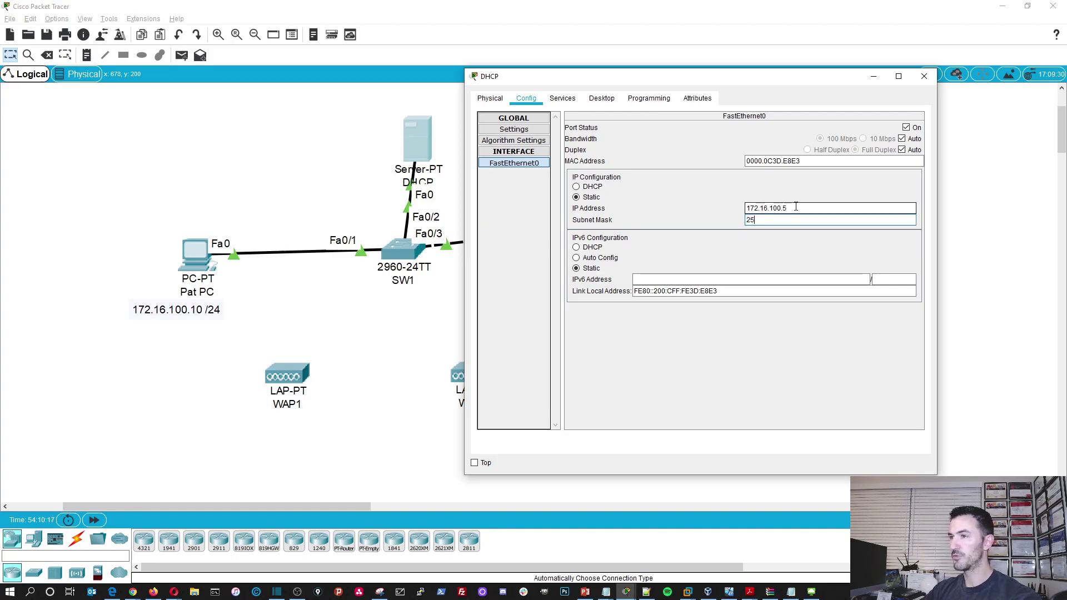
pyautogui.write('5.255.255.')
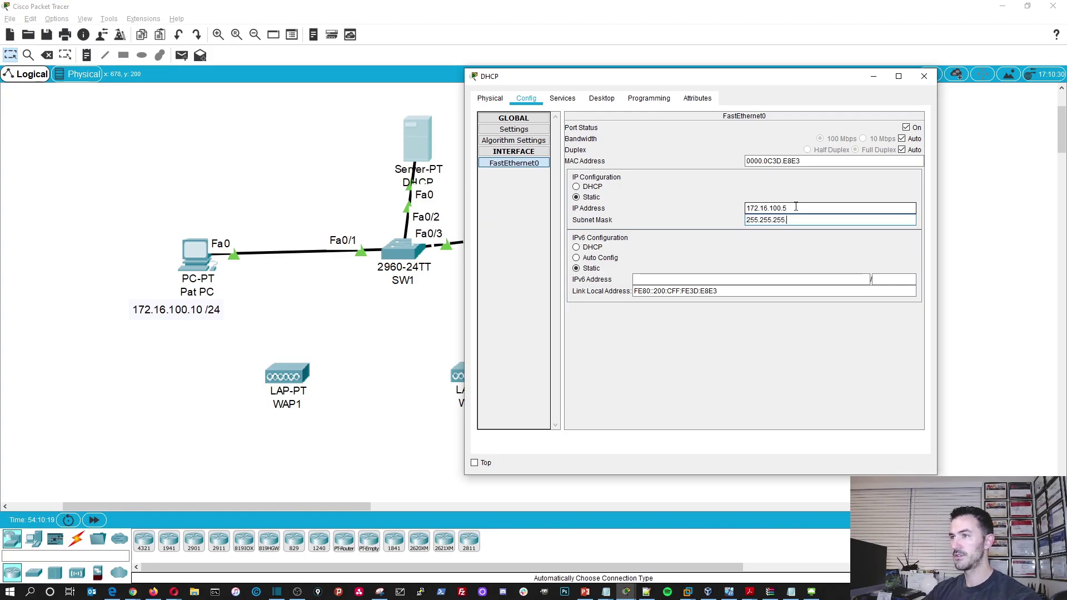
pyautogui.write('0')
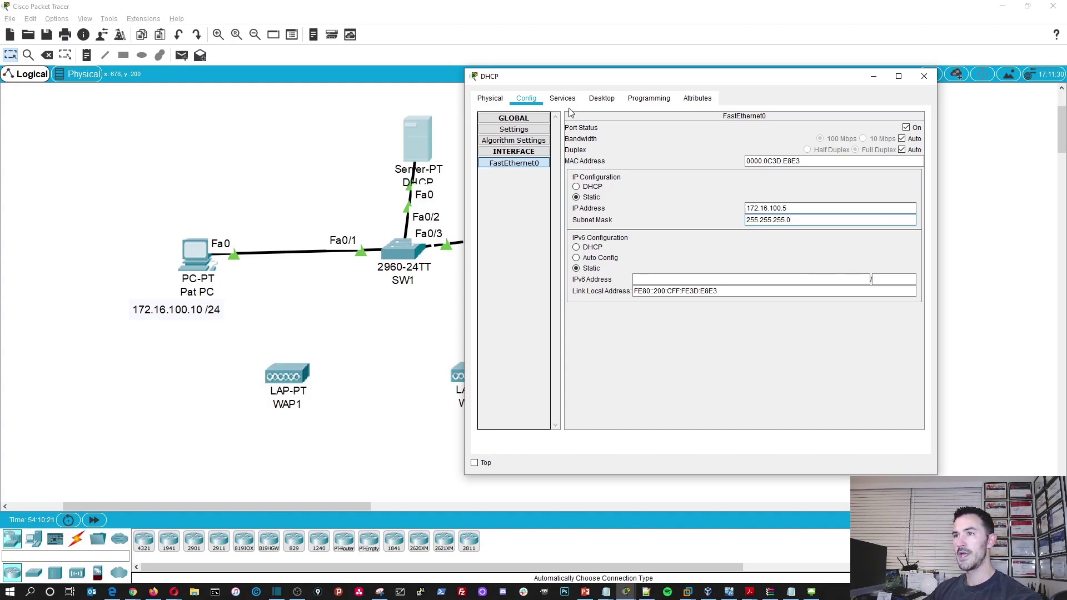
# - Turn the DHCP service on and set gateway 172.16.100.1, DNS and start address 172.16.100.50
pyautogui.click(563, 99)
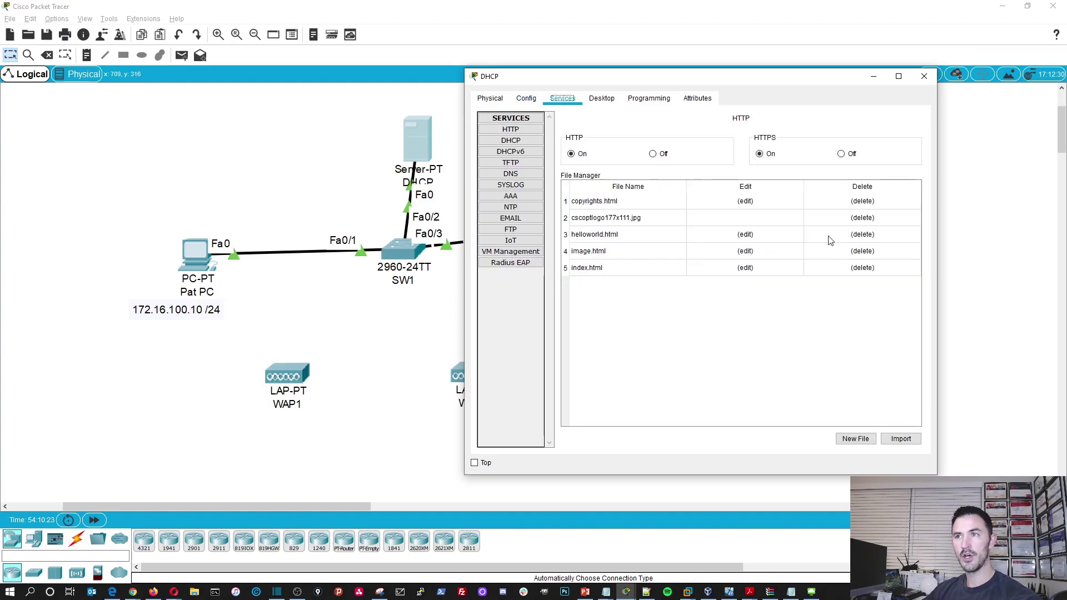
pyautogui.click(517, 142)
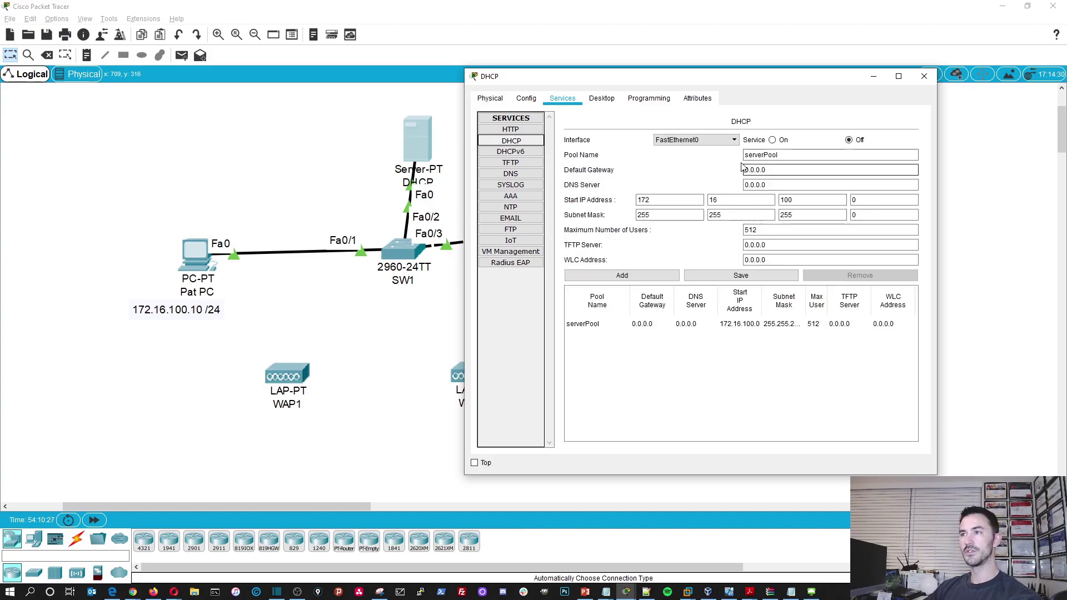
pyautogui.click(774, 141)
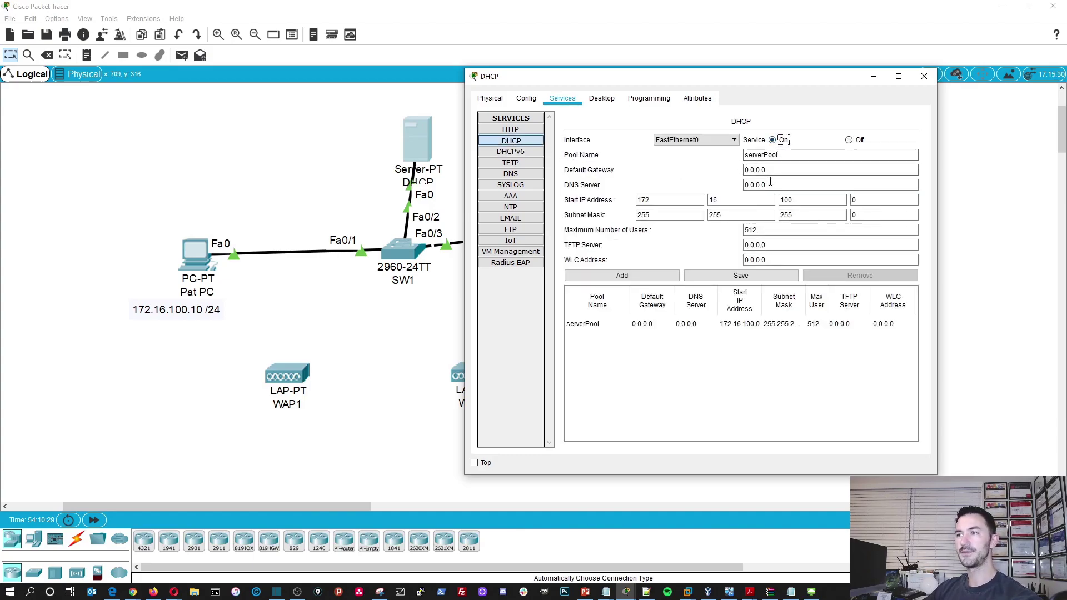
pyautogui.moveTo(788, 170); pyautogui.dragTo(683, 172)
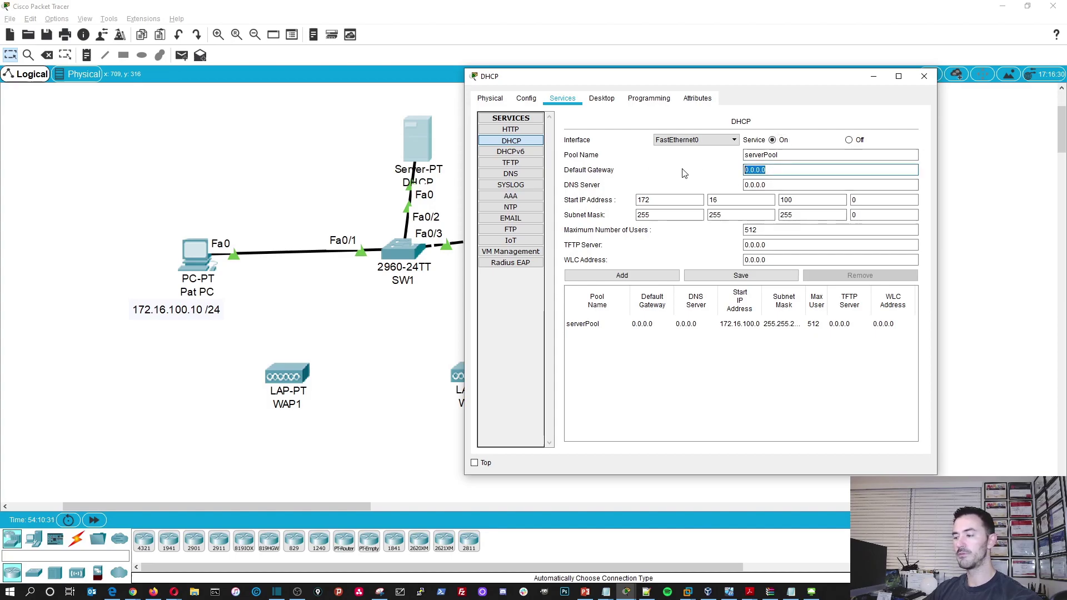
pyautogui.write('172.16.')
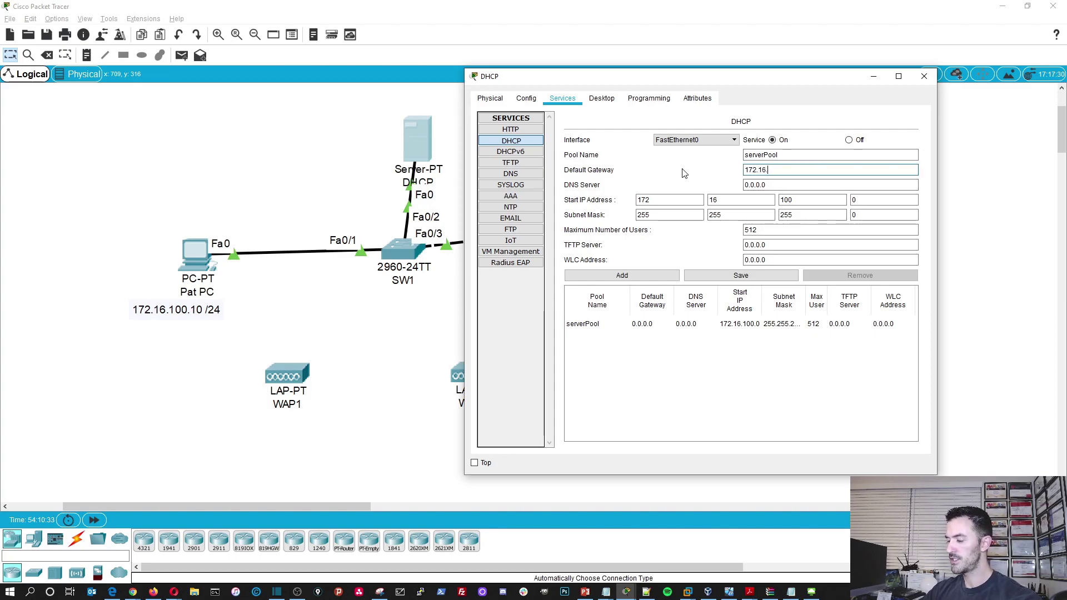
pyautogui.write('100.1')
pyautogui.press('Tab')
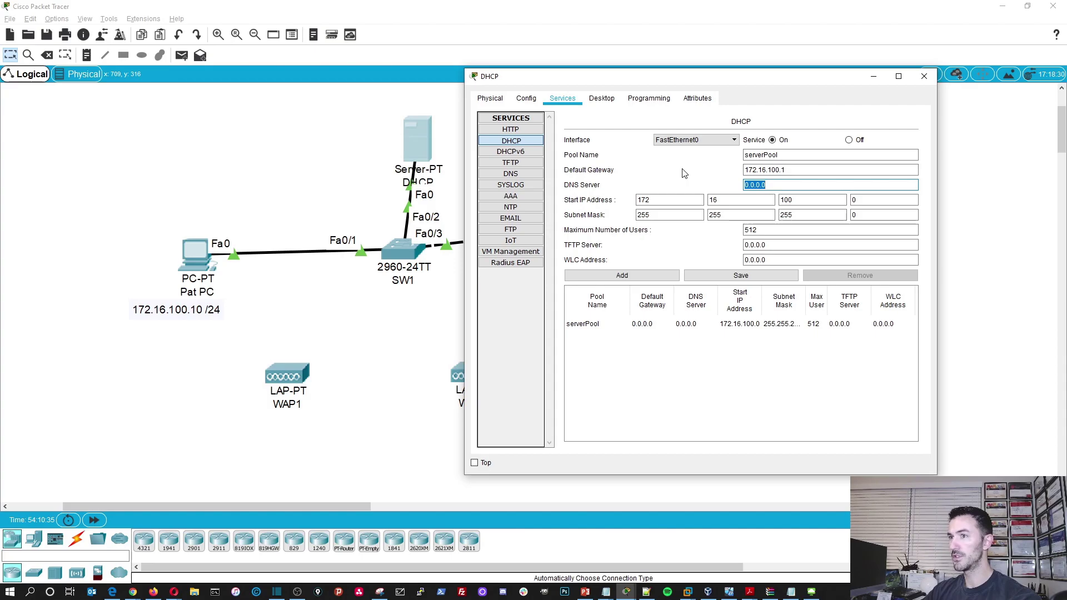
pyautogui.write('255.255.255')
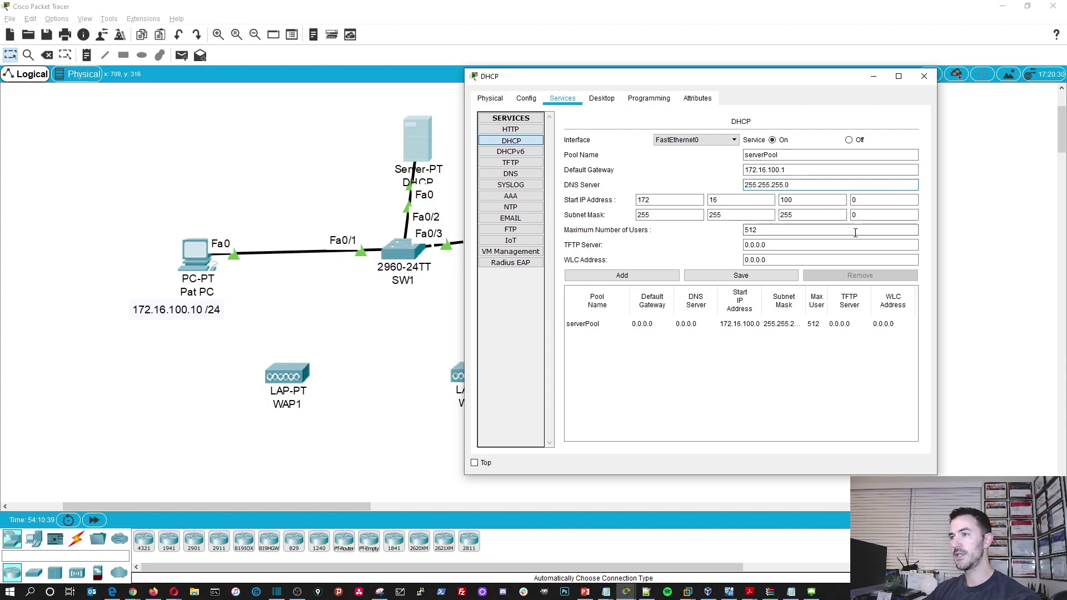
pyautogui.click(856, 201)
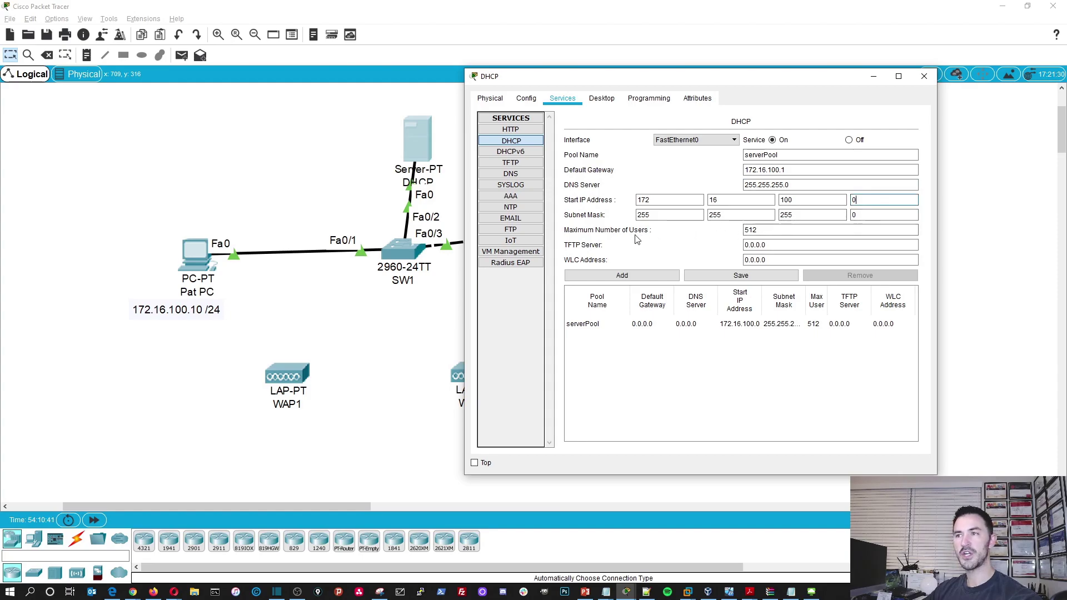
pyautogui.doubleClick(867, 200)
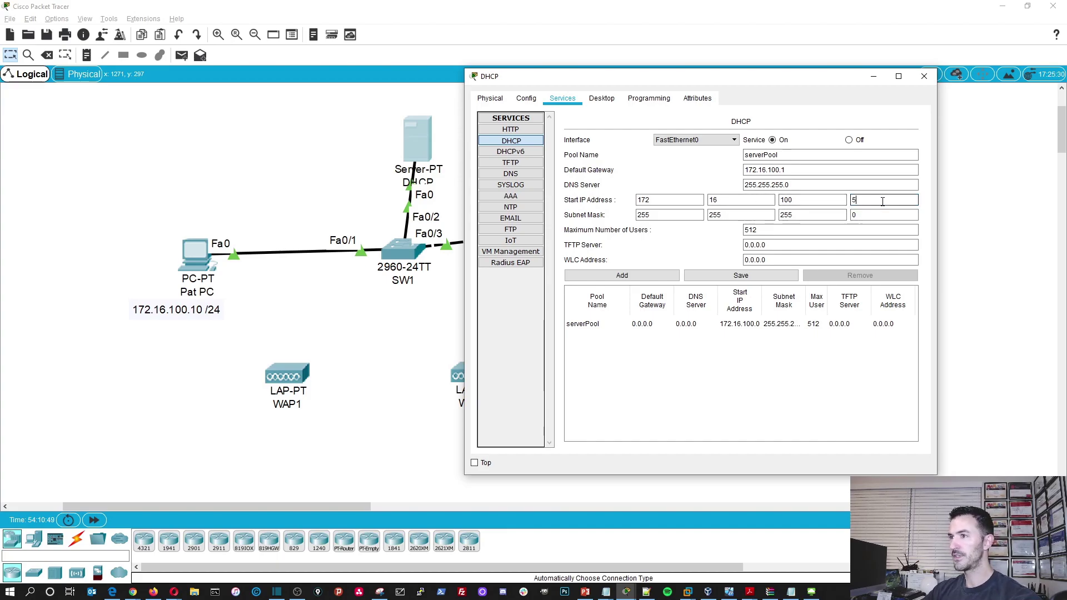
# - Set maximum users to 25 and WLC address 172.16.100.2, then save serverPool
pyautogui.doubleClick(750, 229)
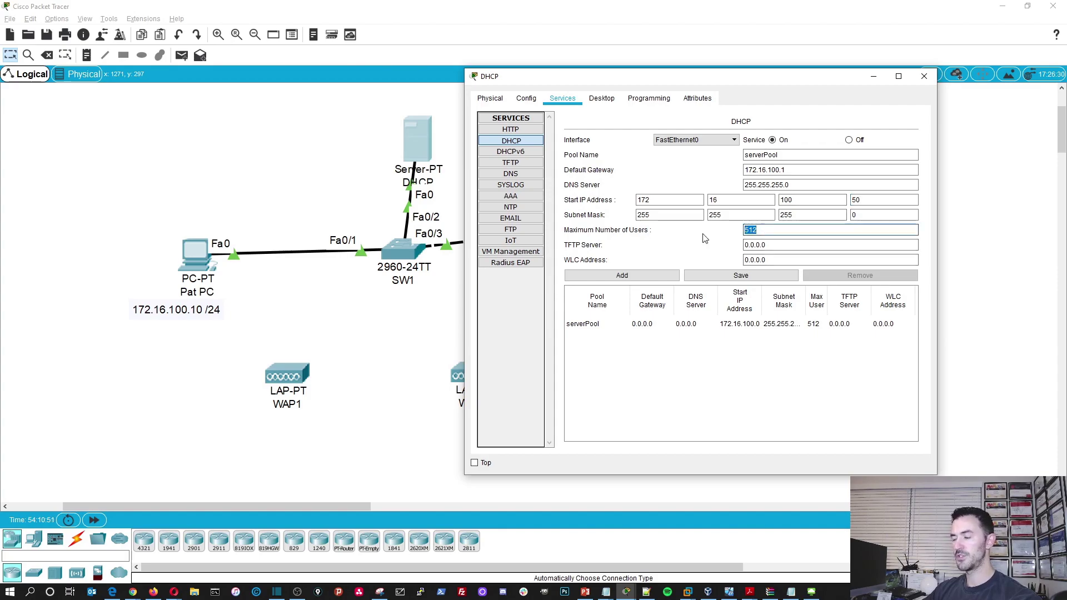
pyautogui.write('25')
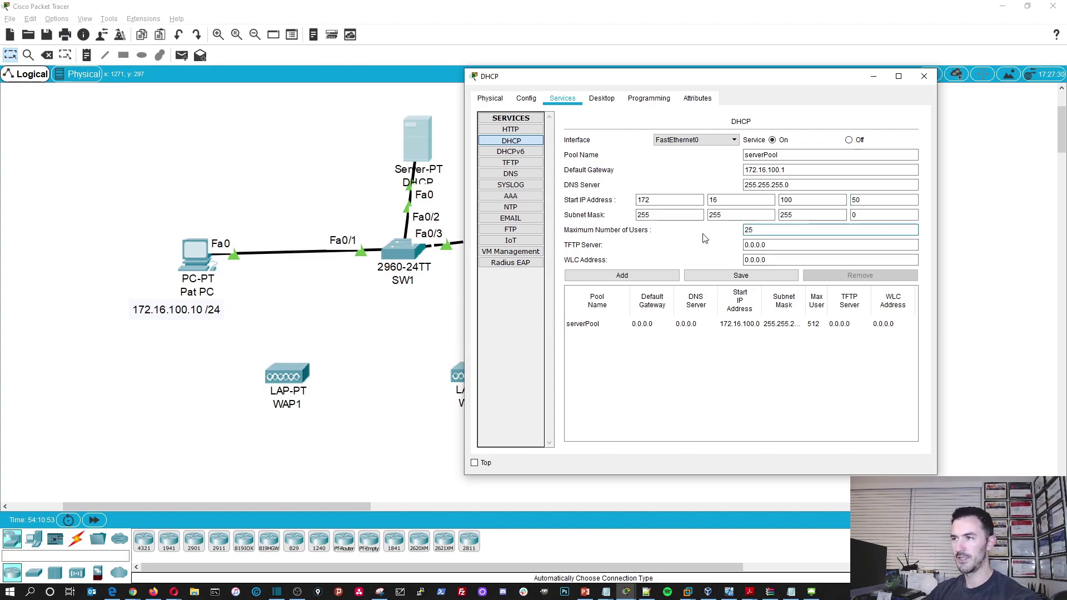
pyautogui.click(792, 260)
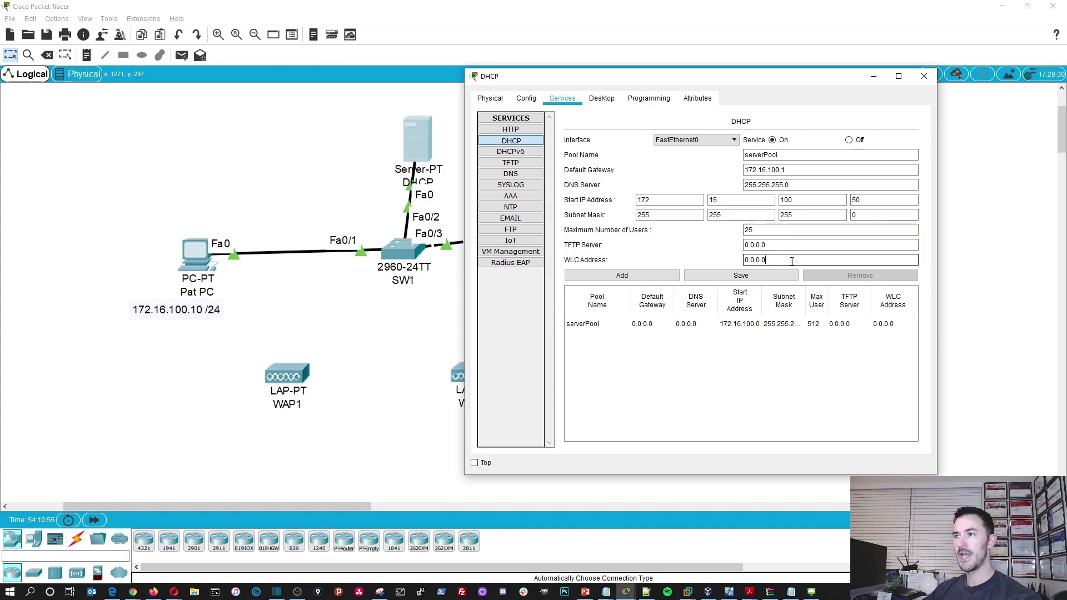
pyautogui.moveTo(762, 260); pyautogui.dragTo(743, 260)
pyautogui.moveTo(701, 78); pyautogui.dragTo(279, 92)
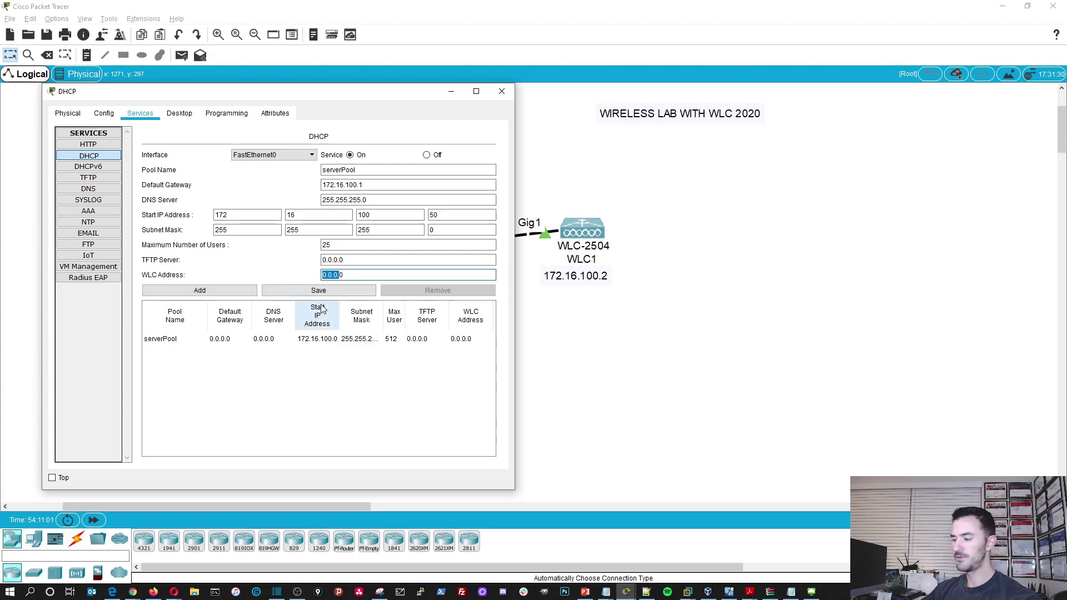
pyautogui.press('Delete')
pyautogui.press('Delete')
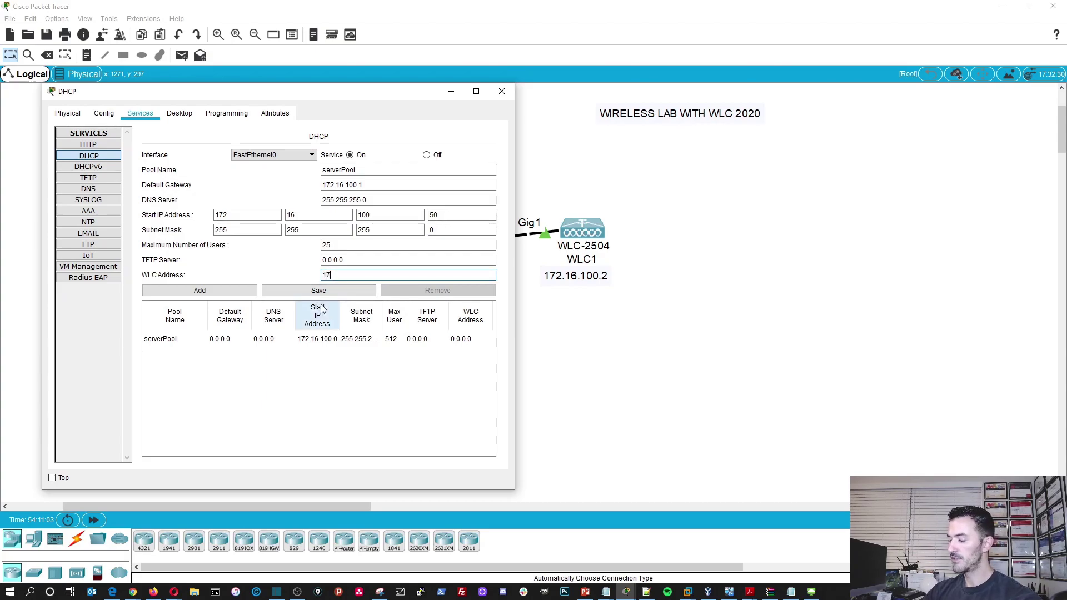
pyautogui.write('172.16.100')
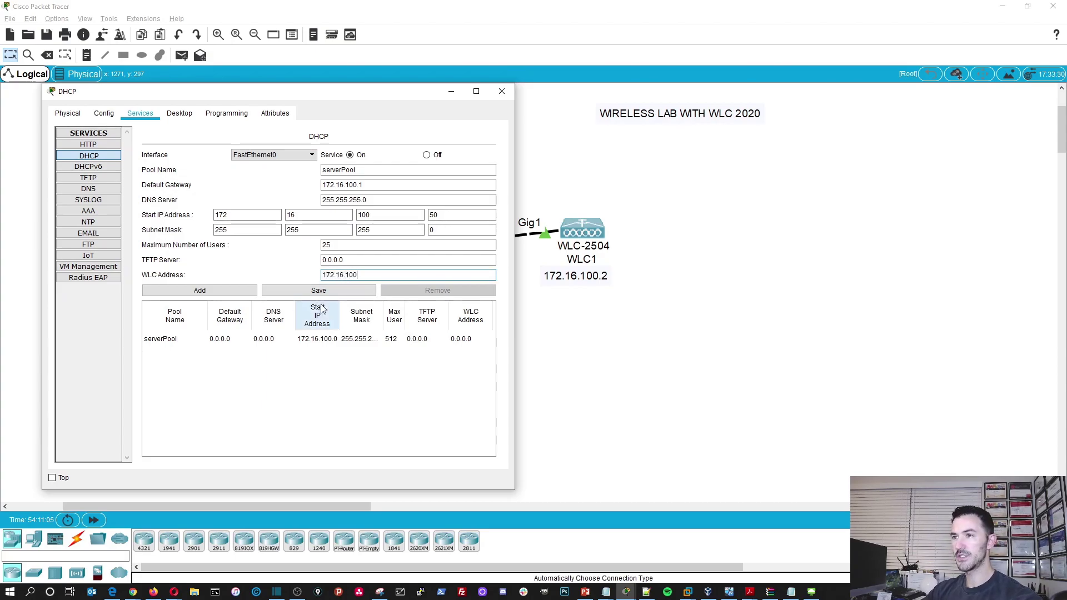
pyautogui.write('.2')
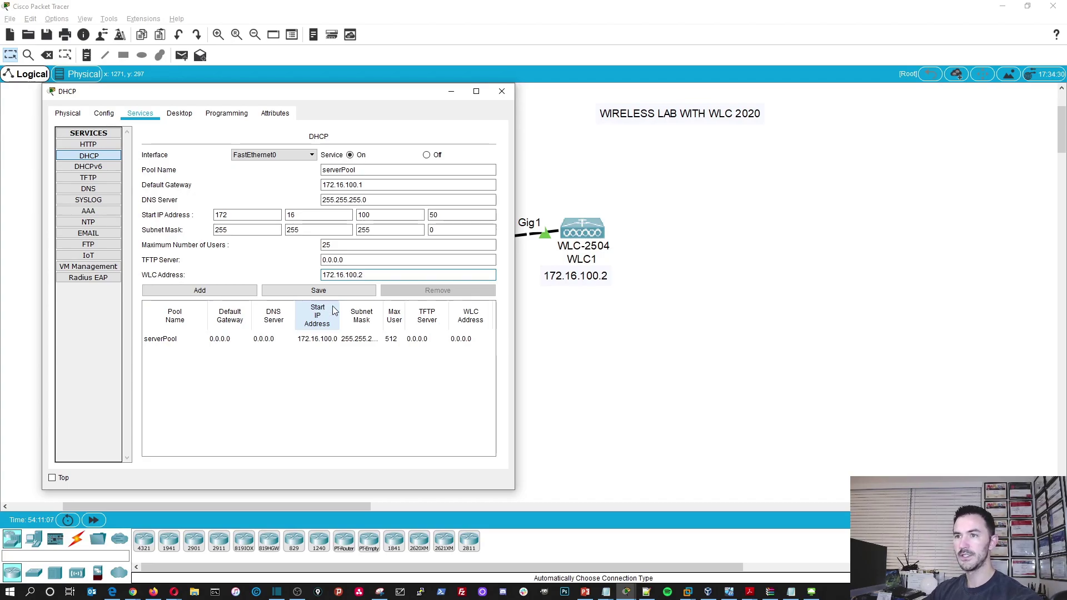
pyautogui.moveTo(515, 367); pyautogui.dragTo(851, 364)
pyautogui.click(455, 288)
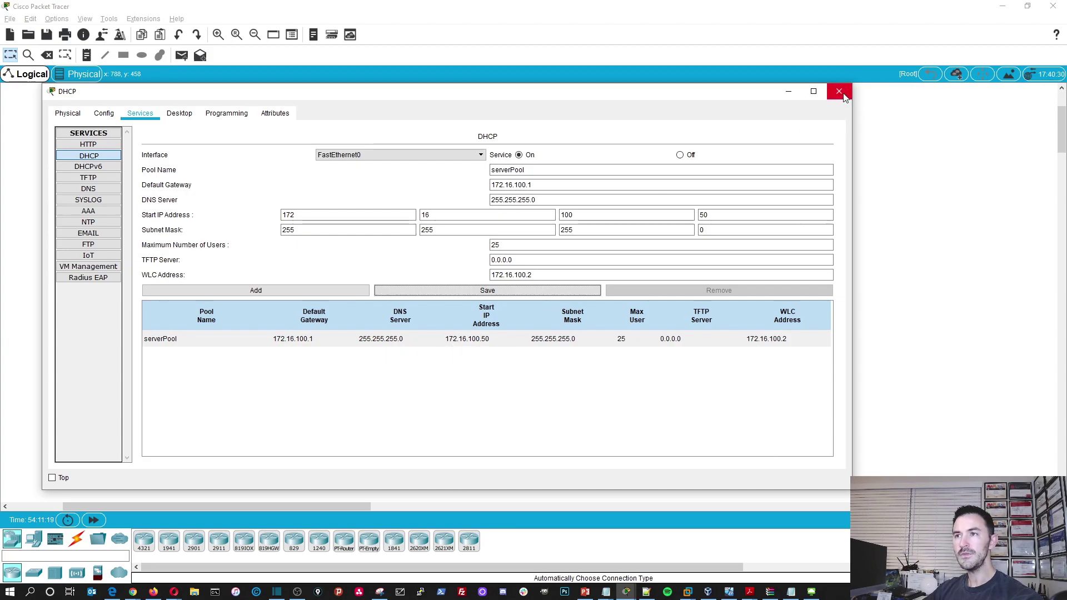
# - Copy the server's FastEthernet0 address 172.16.100.5 and close the DHCP window
pyautogui.click(104, 112)
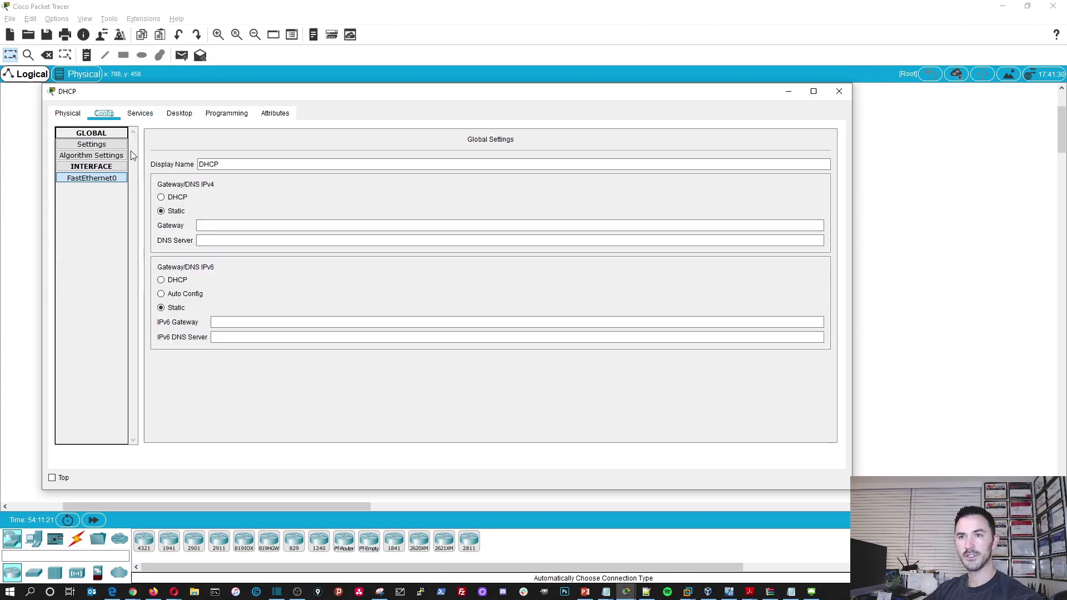
pyautogui.click(93, 177)
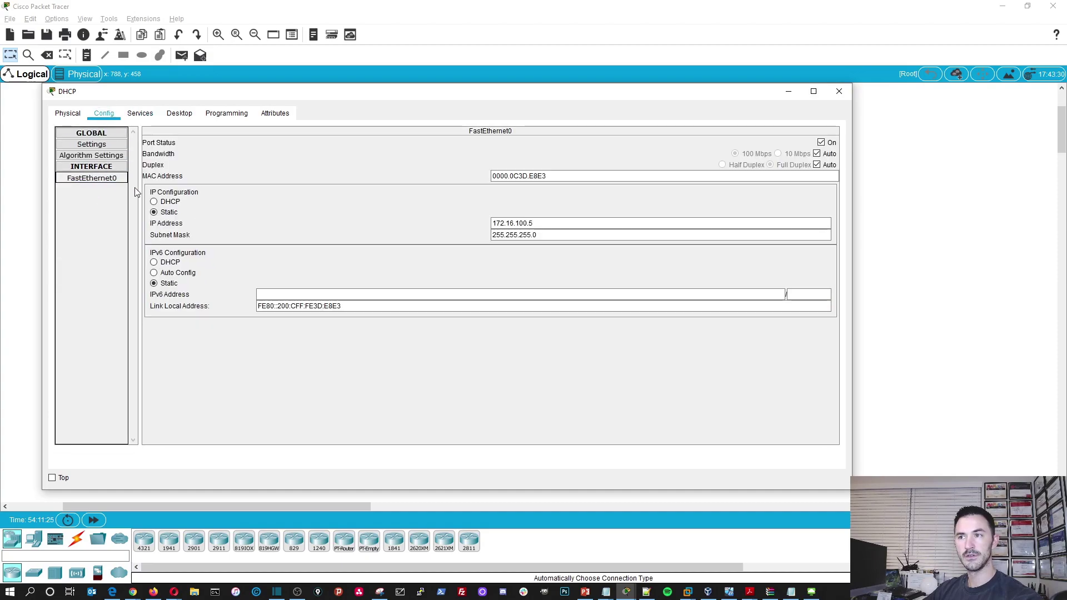
pyautogui.click(496, 223)
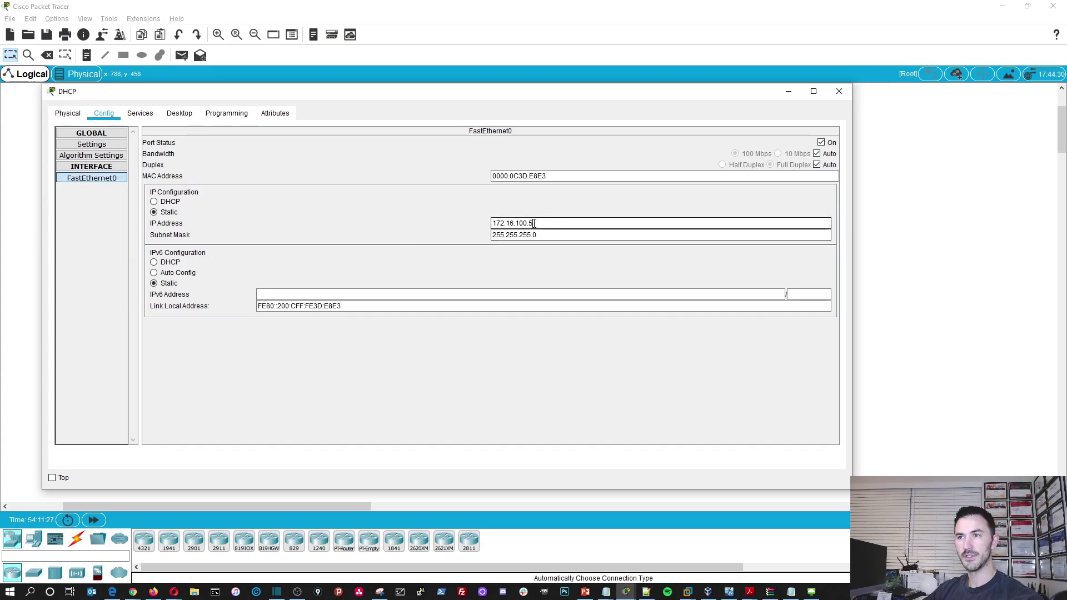
pyautogui.rightClick(505, 220)
pyautogui.click(538, 270)
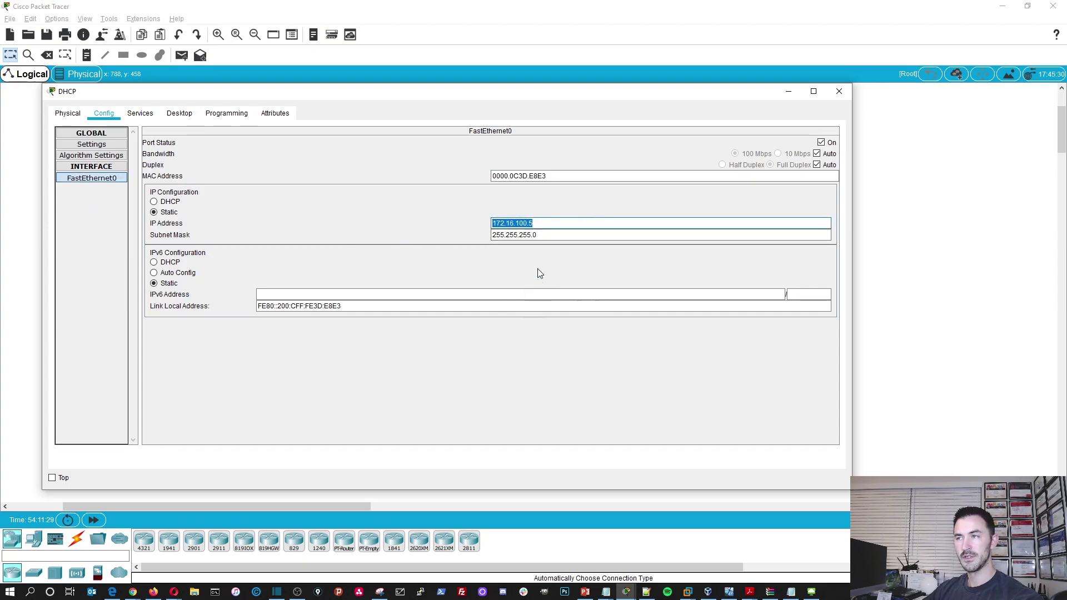
pyautogui.click(838, 91)
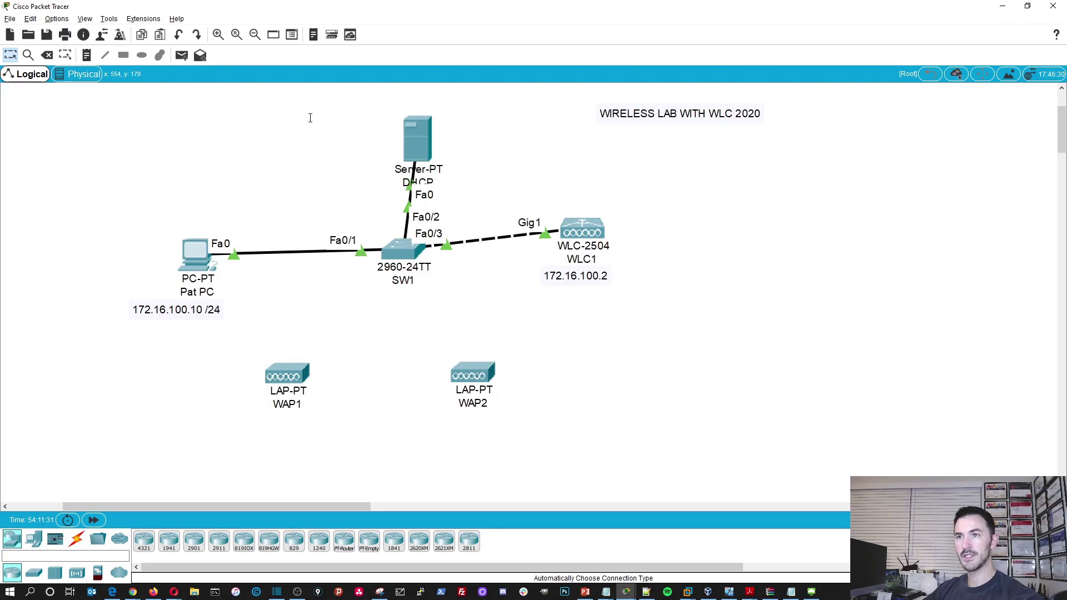
# - Paste 172.16.100.5 into a new note placed above the DHCP server
pyautogui.click(86, 55)
pyautogui.click(326, 122)
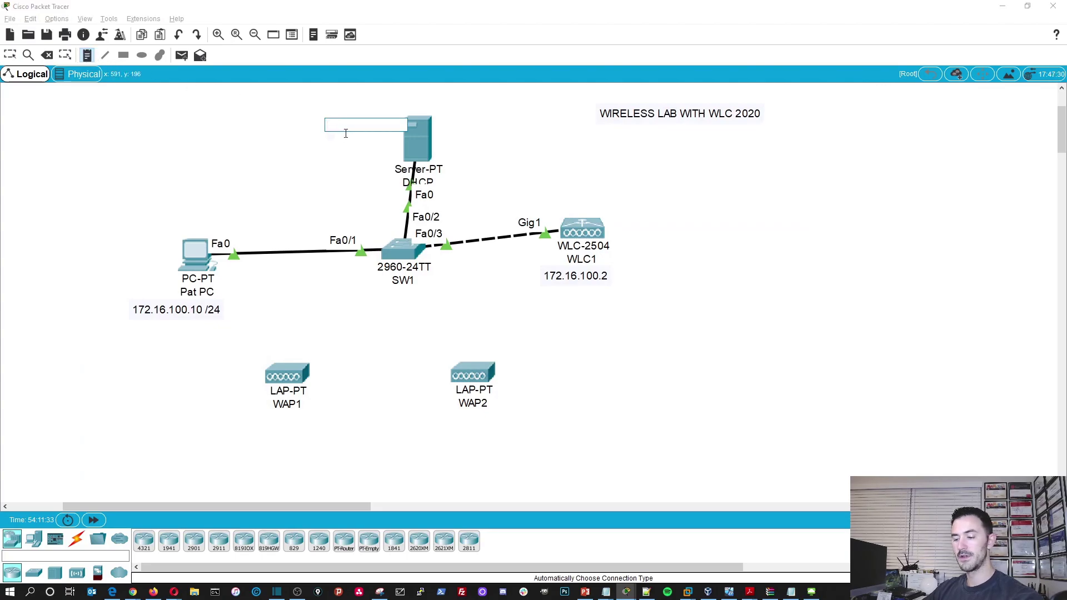
pyautogui.hotkey('ctrl', 'v')
pyautogui.press('Escape')
pyautogui.moveTo(333, 125); pyautogui.dragTo(391, 94)
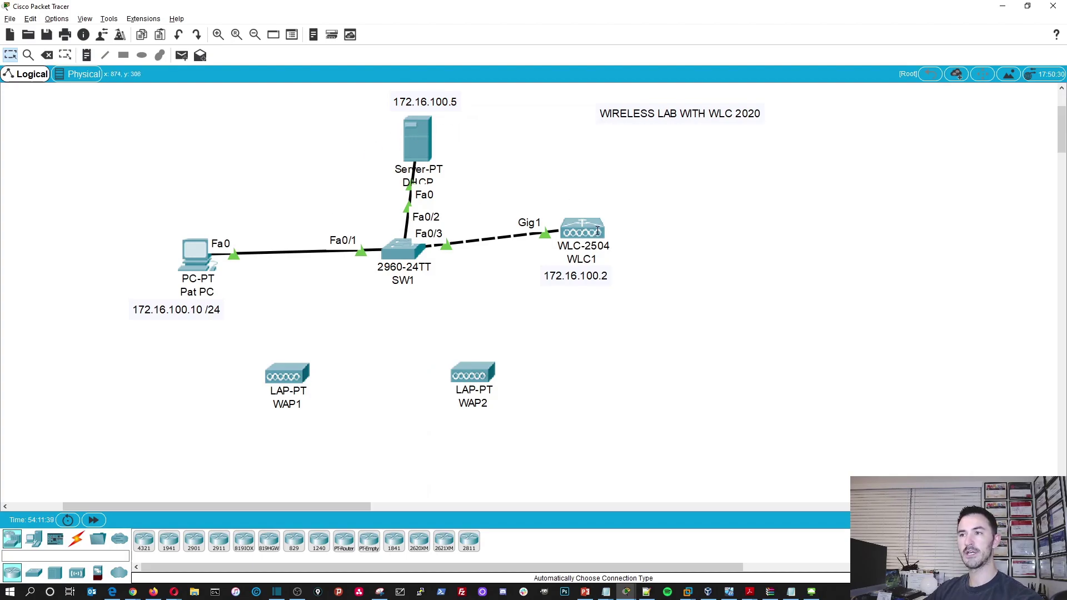
# - In Pat PC's IP Configuration, enter address 172.16.100.10 with mask 255.255.255.0
pyautogui.click(198, 261)
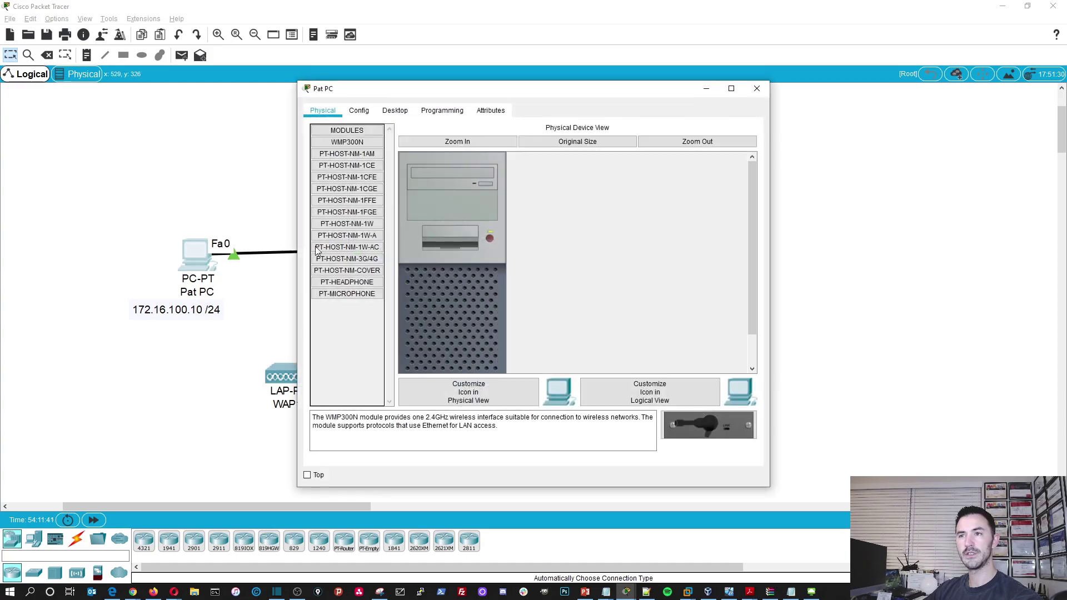
pyautogui.click(359, 110)
pyautogui.click(460, 235)
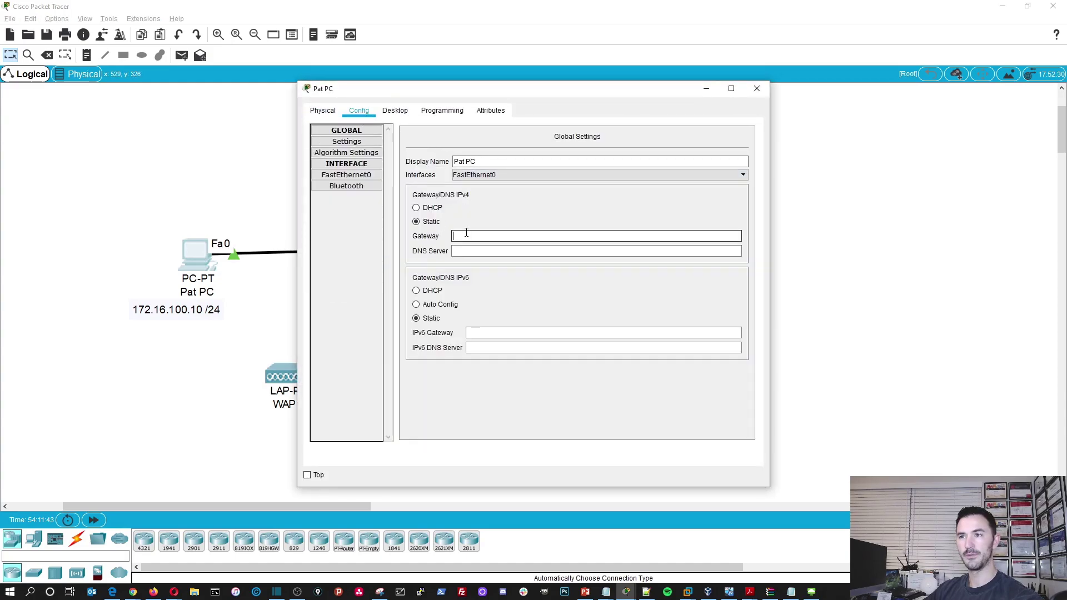
pyautogui.click(347, 176)
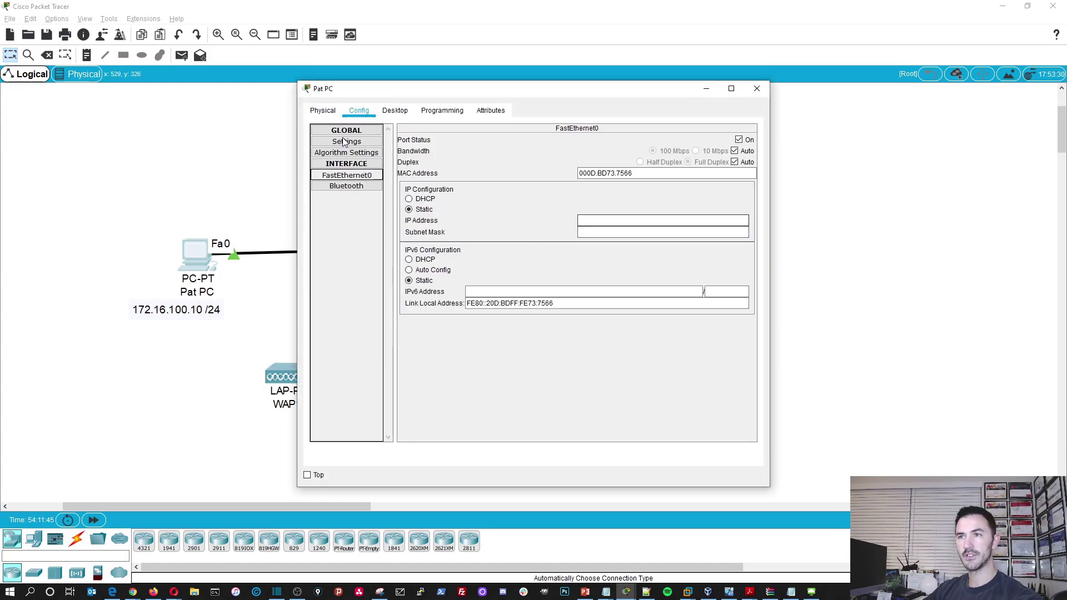
pyautogui.click(395, 110)
pyautogui.click(328, 150)
pyautogui.click(501, 190)
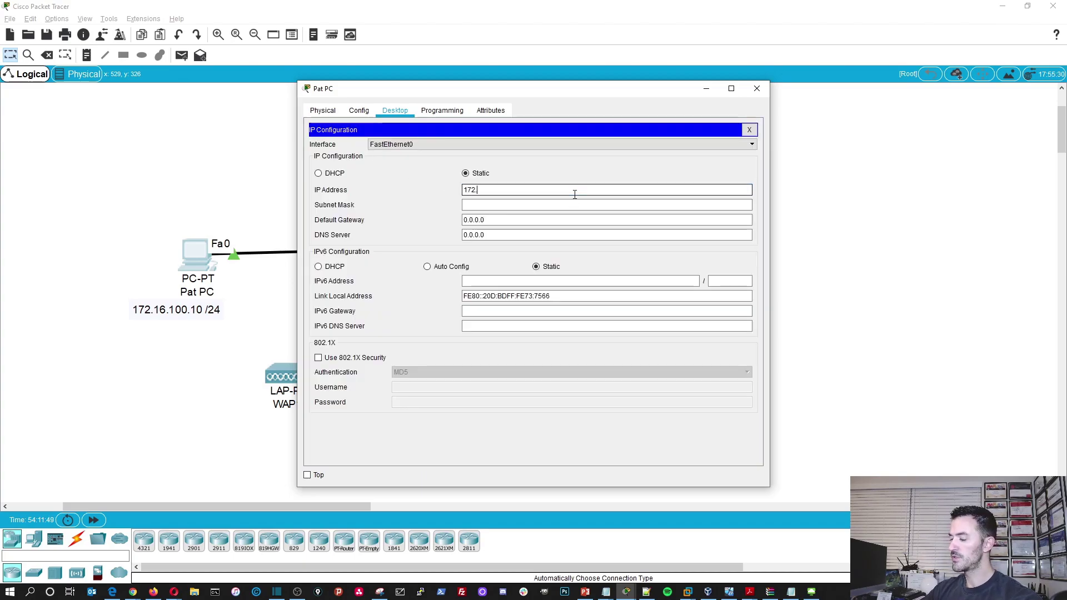
pyautogui.write('172.16.100.10')
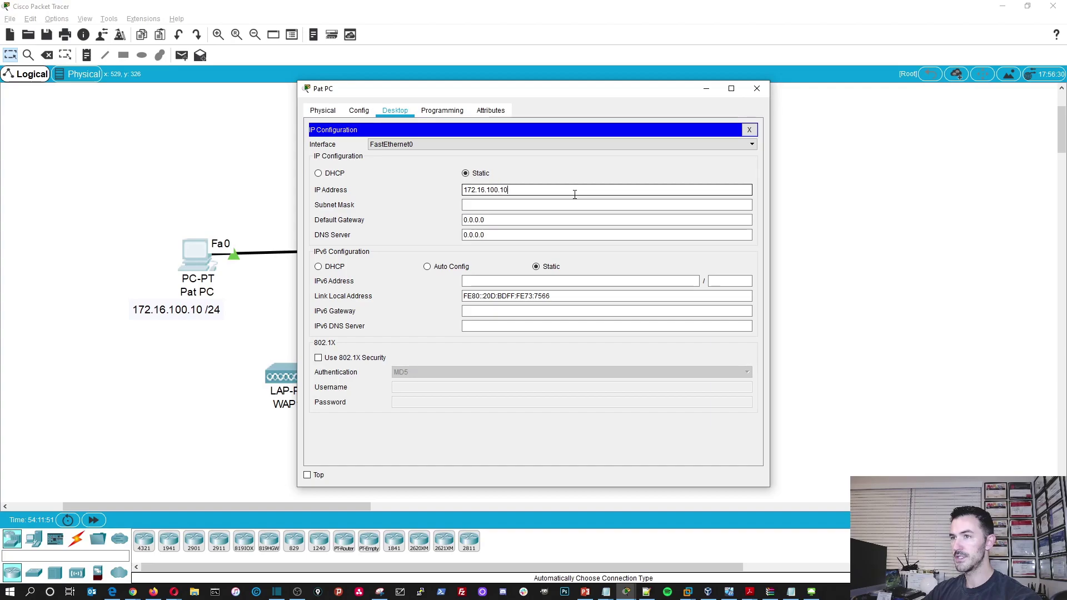
pyautogui.press('Tab')
pyautogui.write('25')
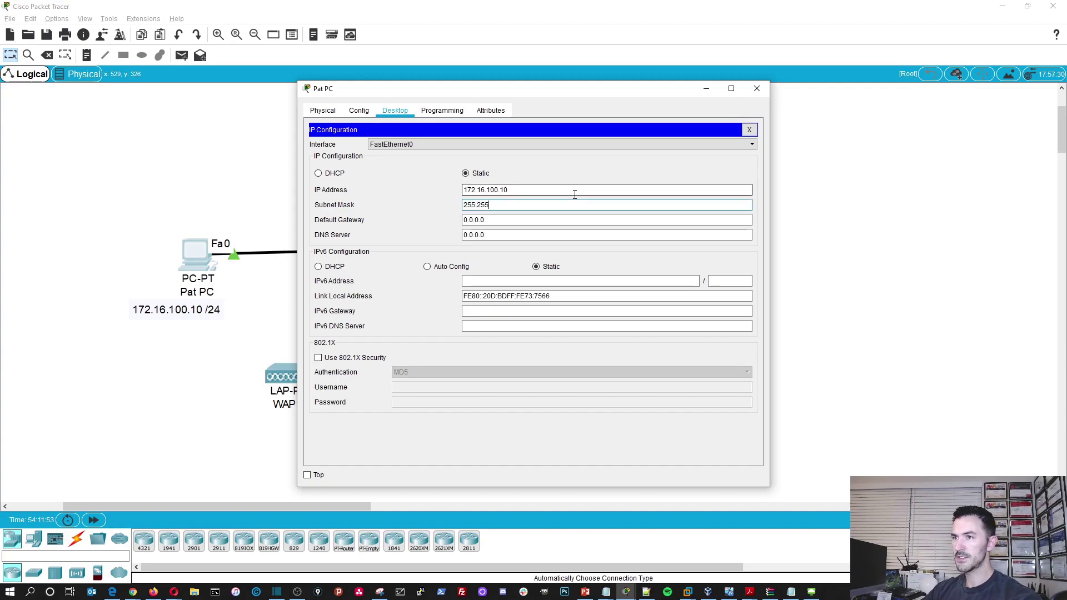
pyautogui.write('5.255.255.0')
# - Set Pat PC's gateway to 172.16.100.1 and DNS to 8.8.8.8, then close the panel
pyautogui.press('Tab')
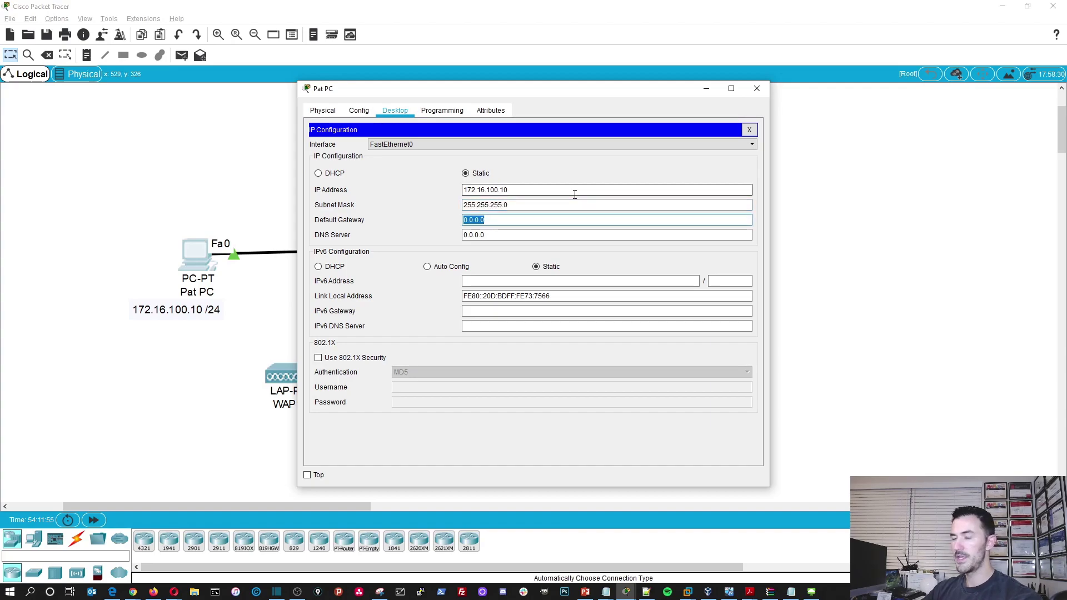
pyautogui.write('172.16')
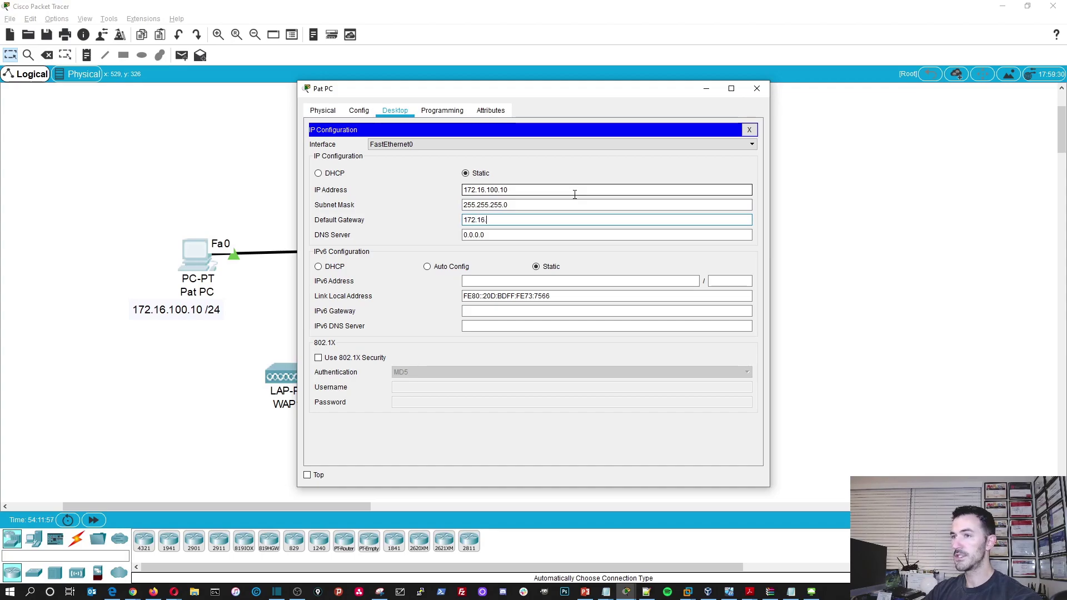
pyautogui.write('.100.1')
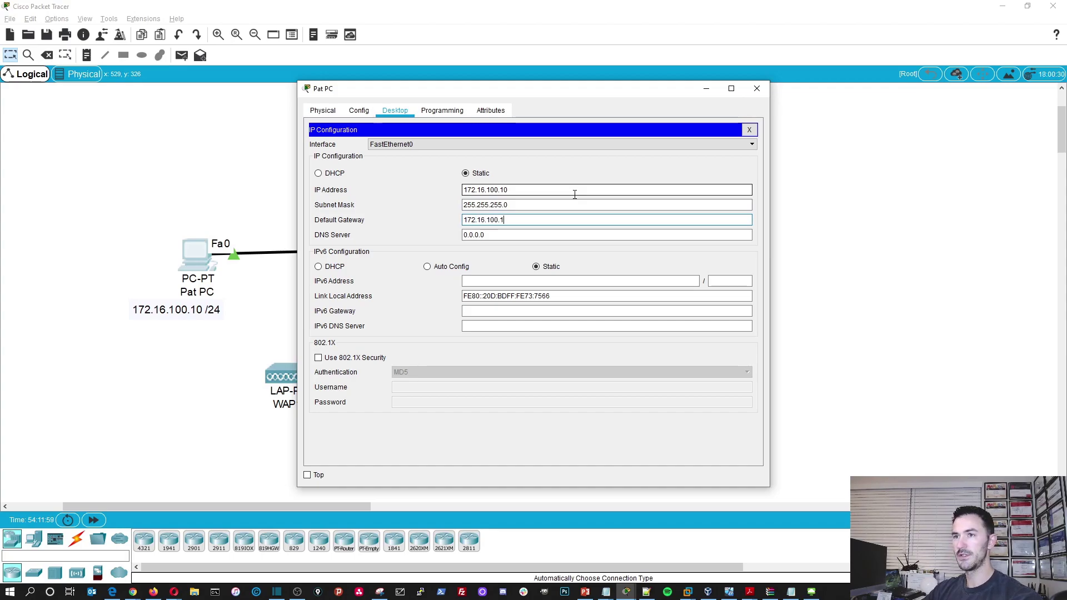
pyautogui.press('Tab')
pyautogui.write('8.8.8.8')
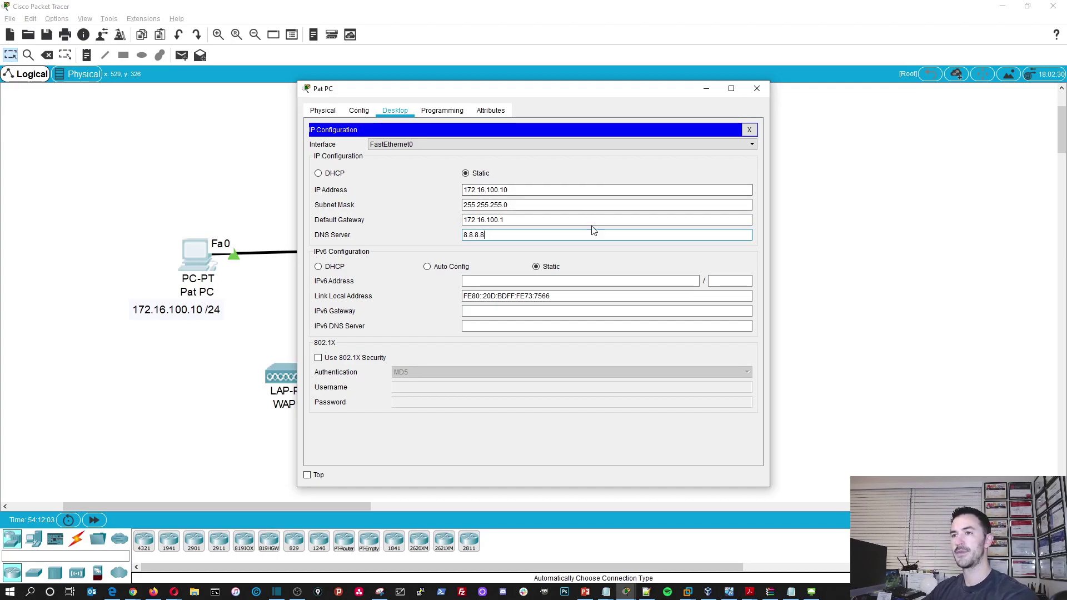
pyautogui.click(748, 131)
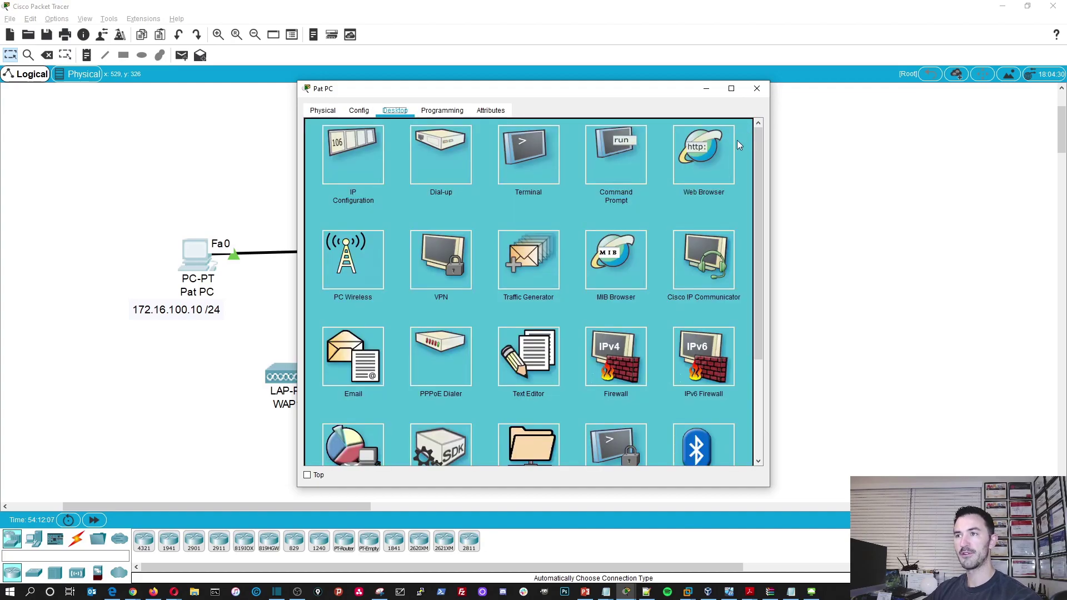
pyautogui.click(322, 111)
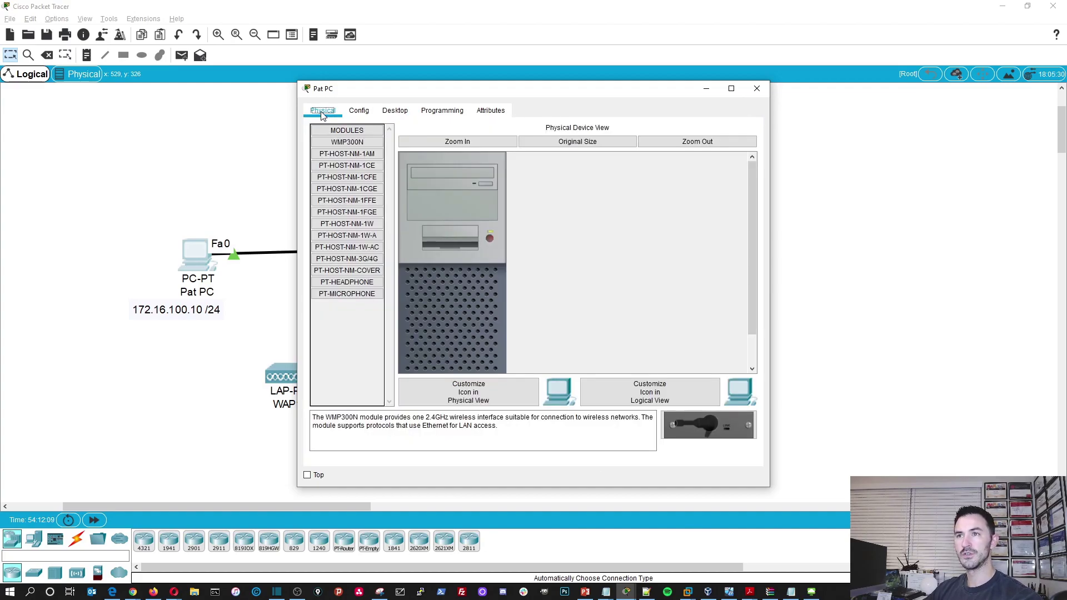
# - Ping 172.16.100.5 from Pat PC's command prompt, getting all four replies, then close Pat PC
pyautogui.click(756, 88)
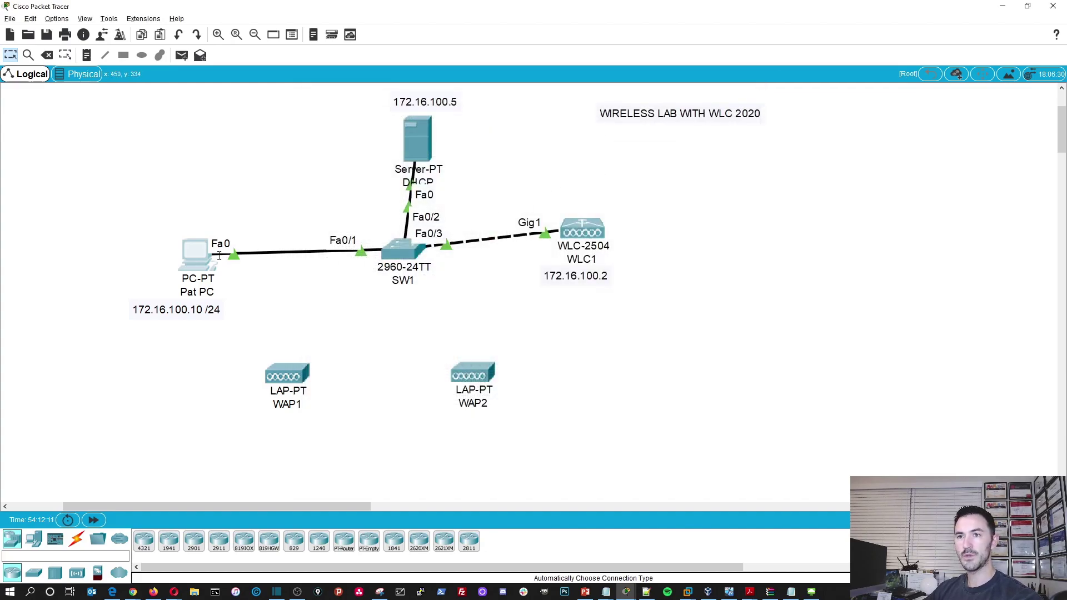
pyautogui.click(192, 254)
pyautogui.click(401, 109)
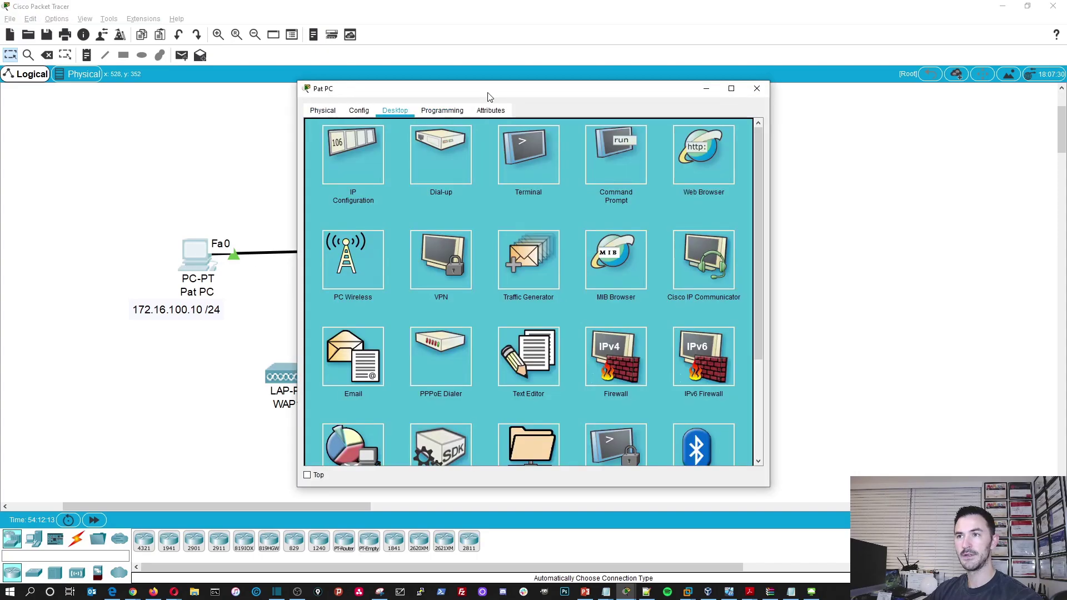
pyautogui.moveTo(489, 89); pyautogui.dragTo(766, 132)
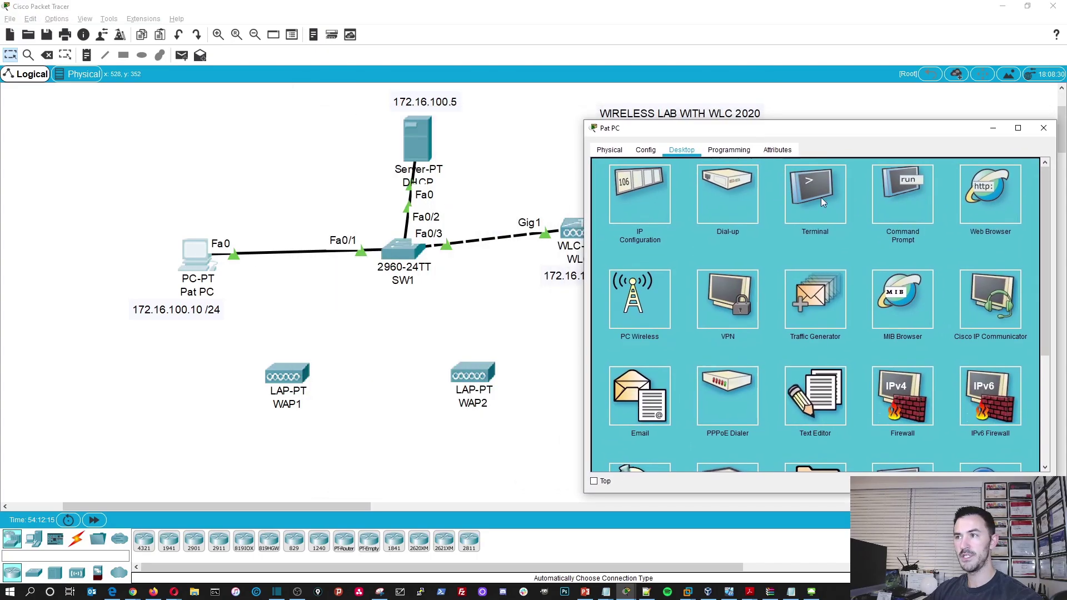
pyautogui.click(821, 198)
pyautogui.click(1032, 172)
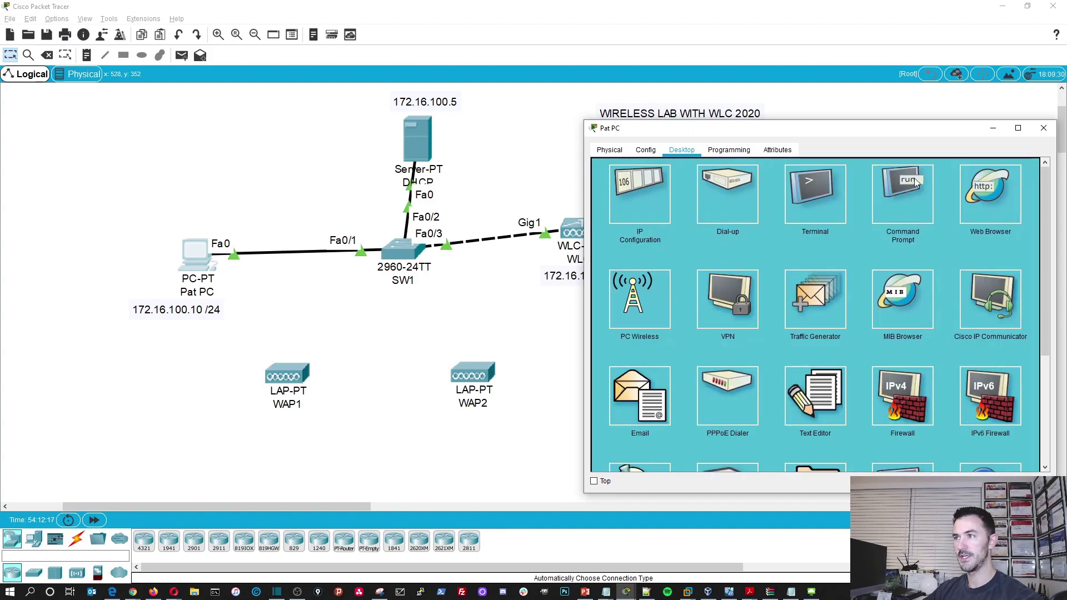
pyautogui.click(914, 178)
pyautogui.write('ping 172.16.1')
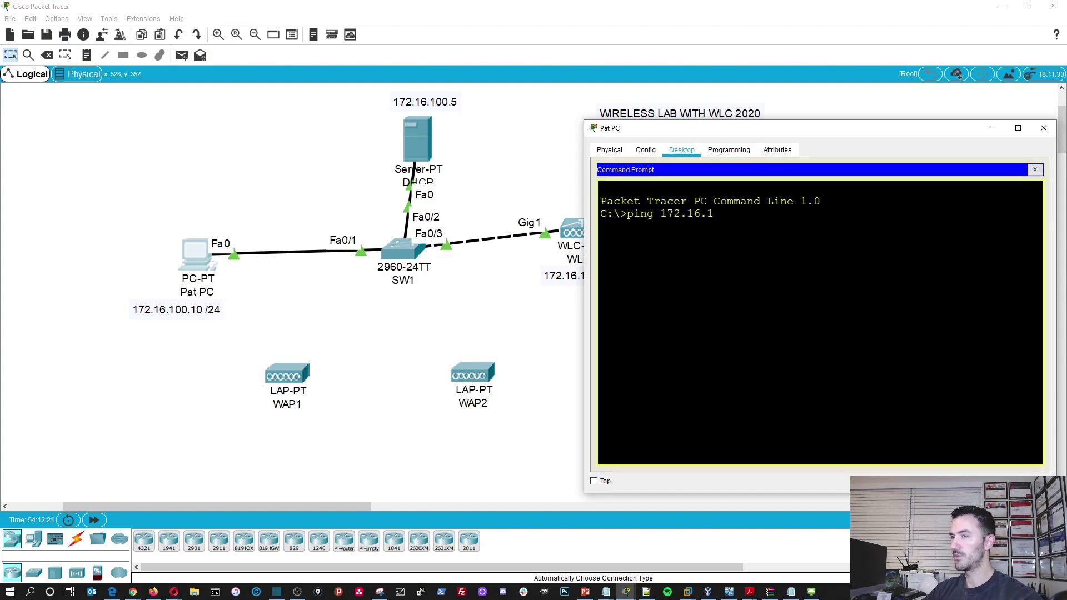
pyautogui.write('00.5')
pyautogui.press('Return')
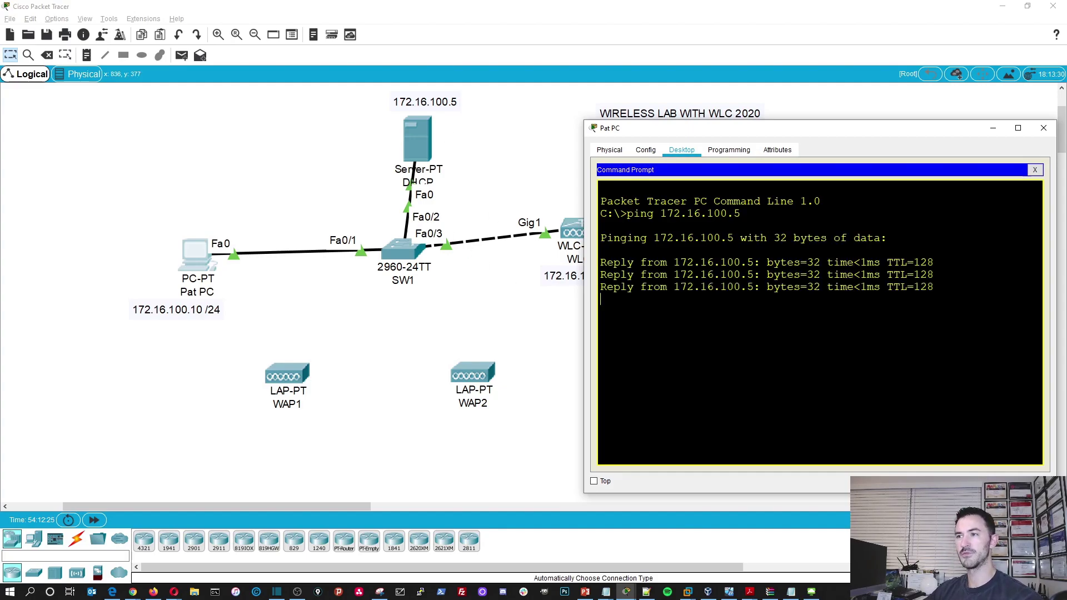
pyautogui.click(1043, 131)
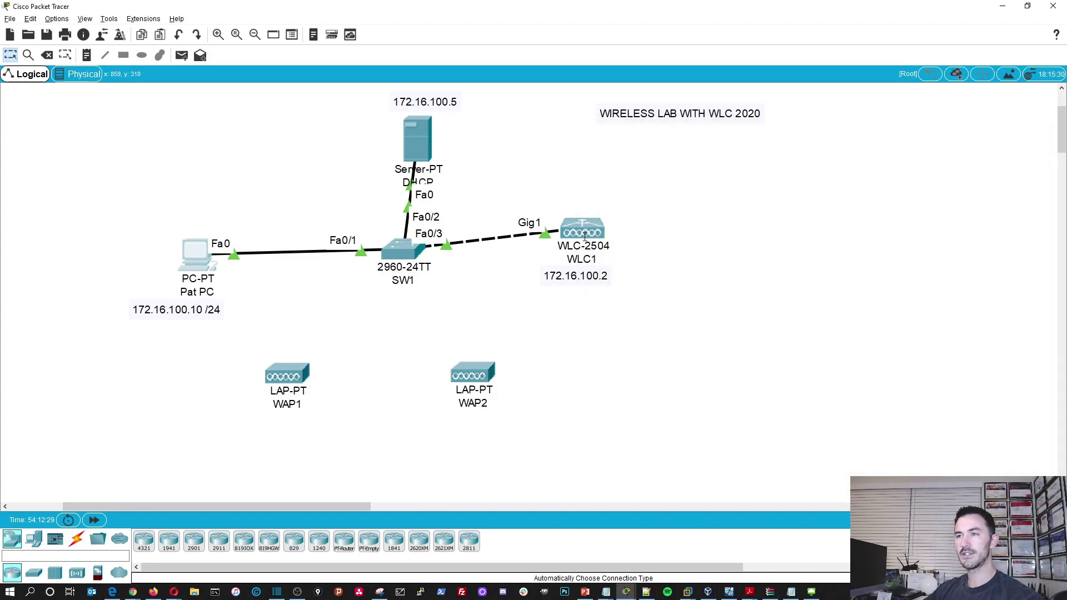
# - Replace WLC1's management IP address 192.168.1.1 with 172.16.100.2
pyautogui.click(582, 222)
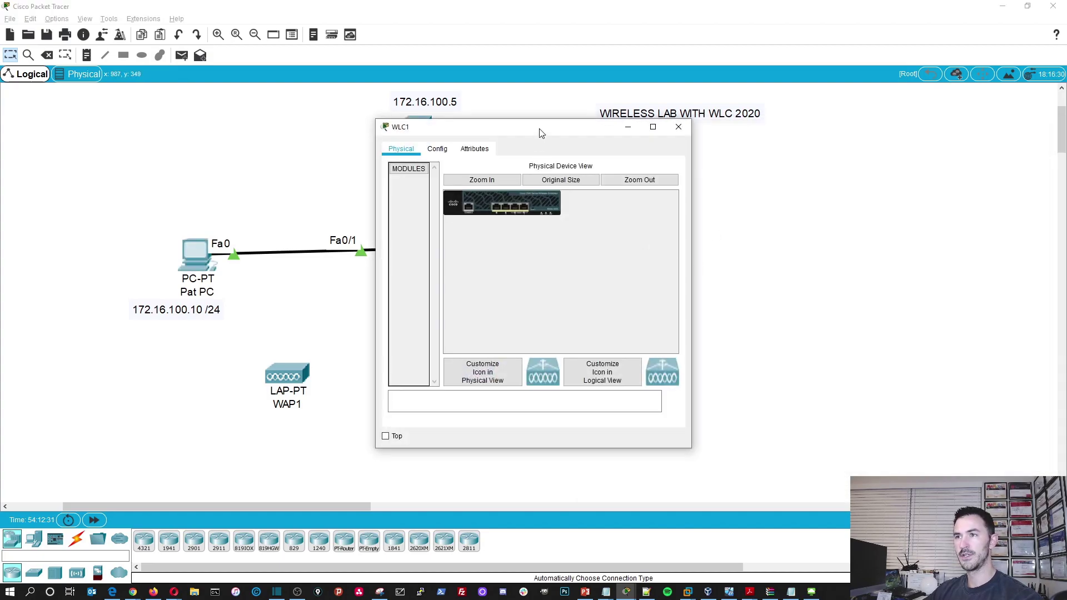
pyautogui.click(567, 147)
pyautogui.click(574, 248)
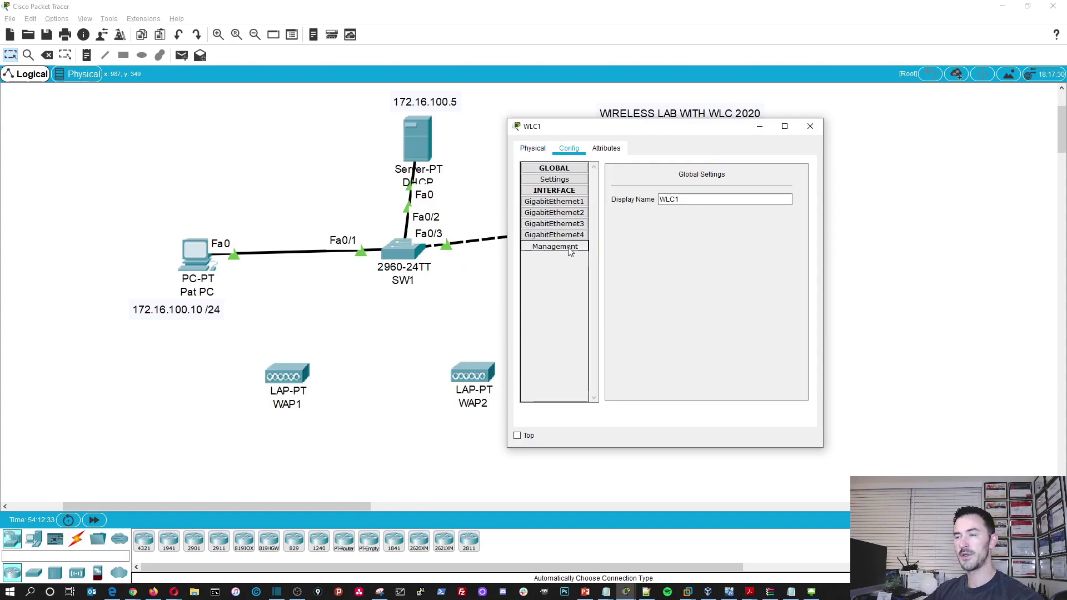
pyautogui.moveTo(655, 127); pyautogui.dragTo(354, 168)
pyautogui.click(447, 232)
pyautogui.doubleClick(447, 232)
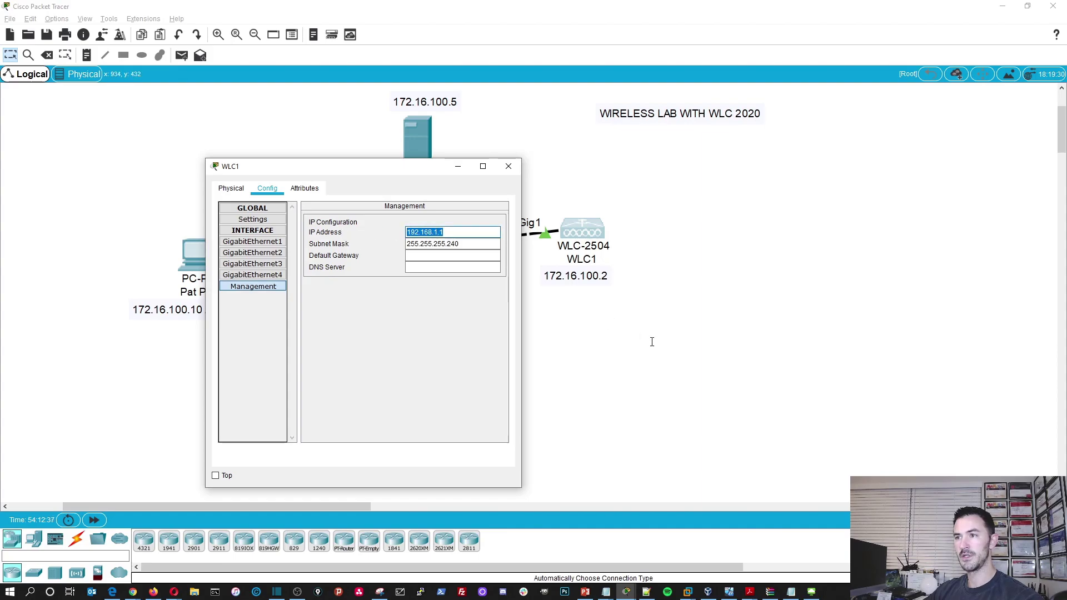
pyautogui.write('172')
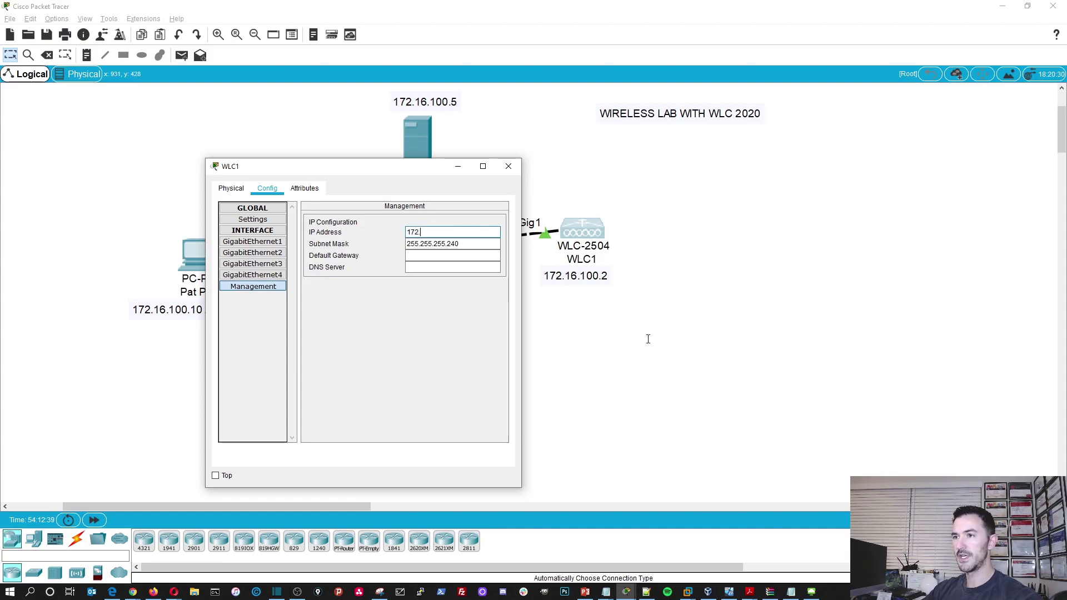
pyautogui.write('.16.100.')
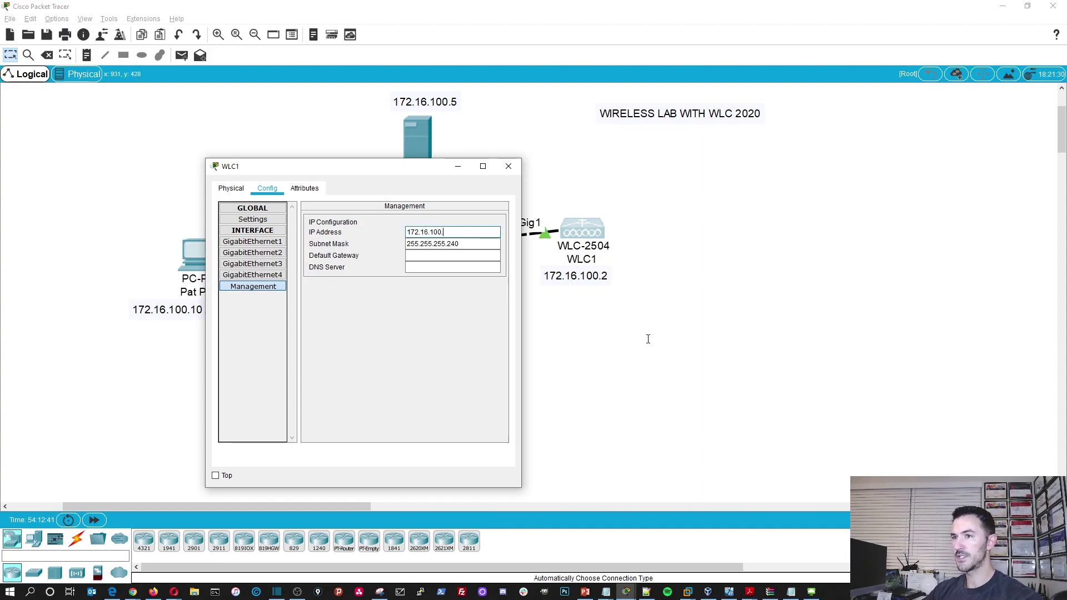
pyautogui.write('2')
pyautogui.press('Tab')
# - Set WLC1's mask to 255.255.255.0, gateway 172.16.100.1 and DNS 8.8.8.8, then close WLC1
pyautogui.press('End')
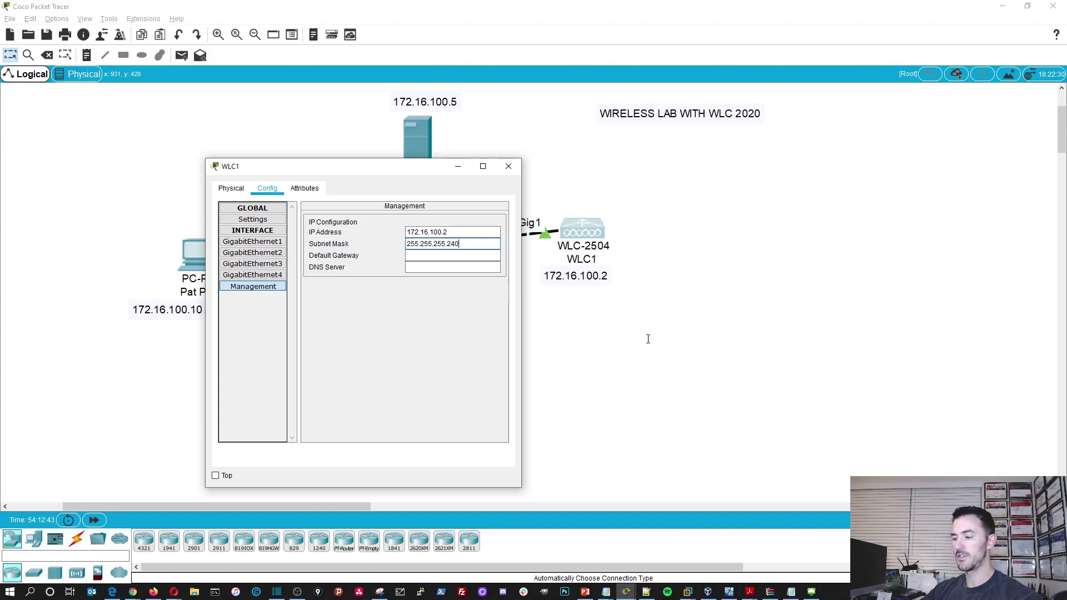
pyautogui.press('BackSpace')
pyautogui.press('BackSpace')
pyautogui.write('0')
pyautogui.press('Tab')
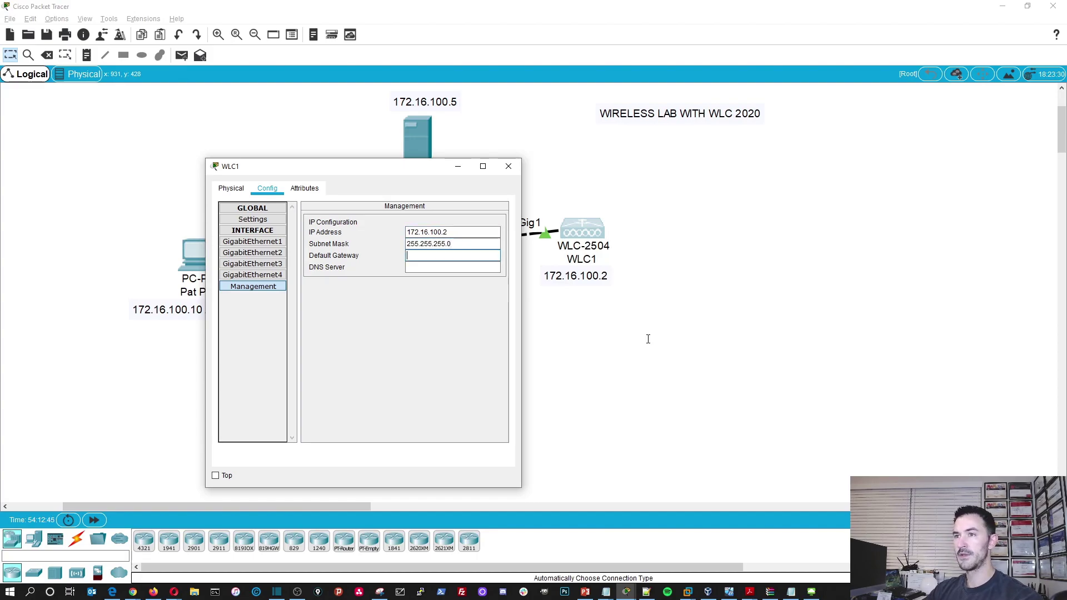
pyautogui.write('172.')
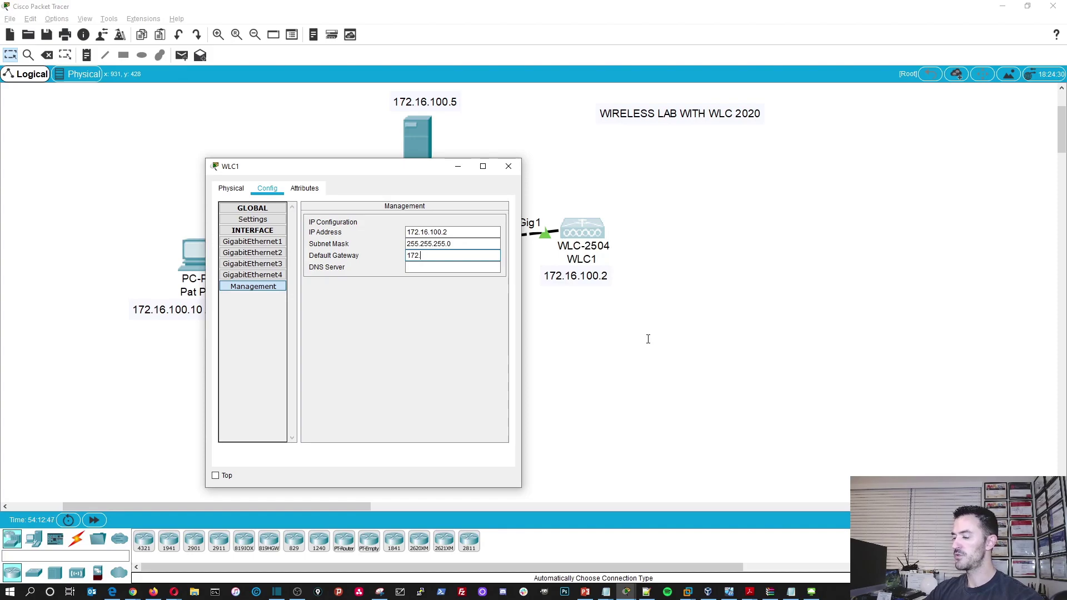
pyautogui.write('16.100.1')
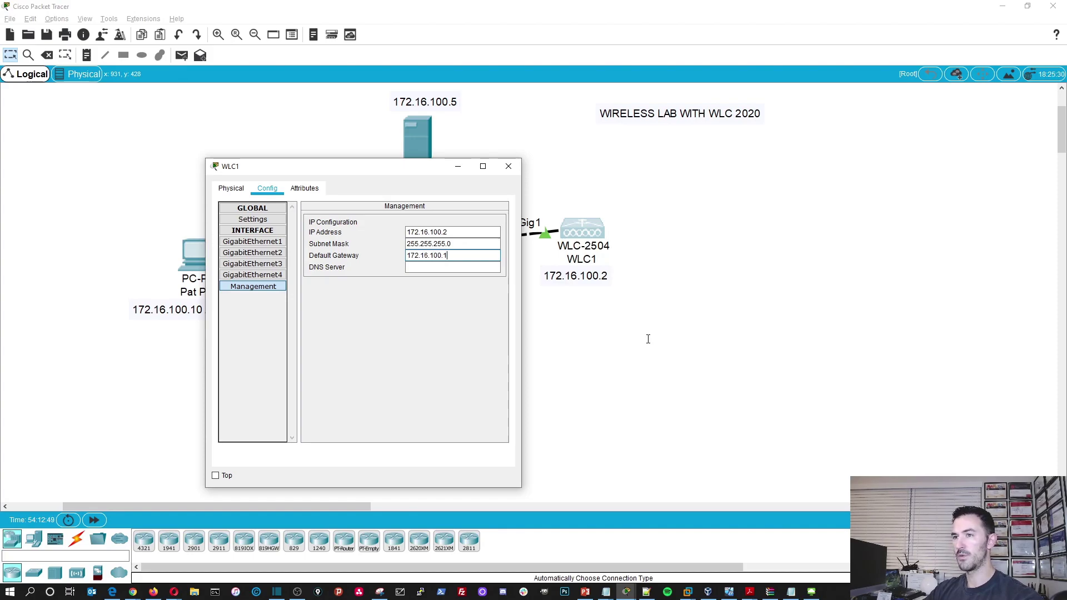
pyautogui.press('Tab')
pyautogui.write('8.8.8.8')
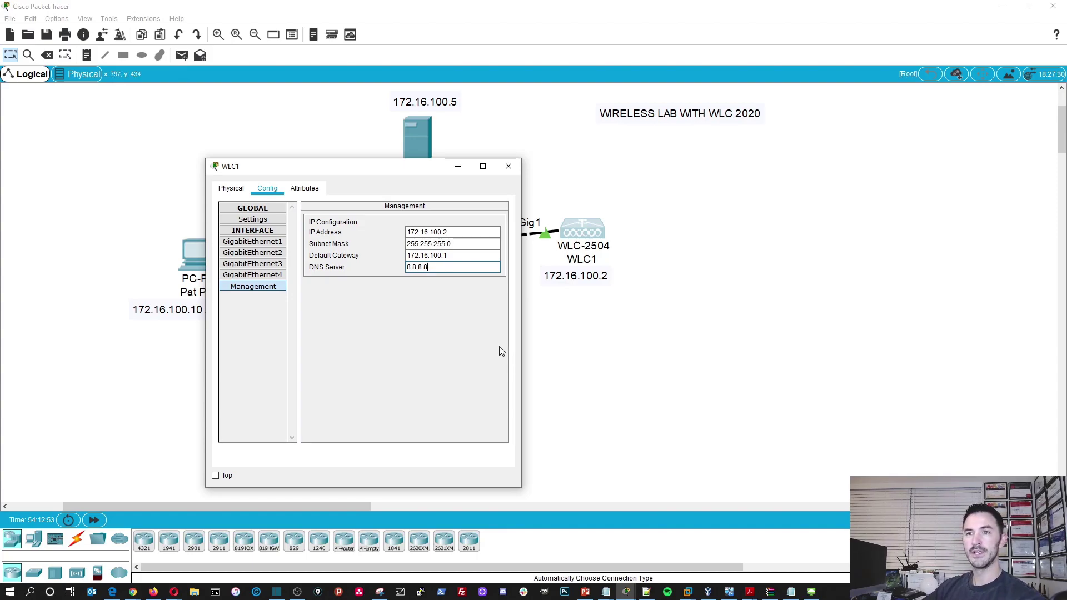
pyautogui.click(312, 190)
pyautogui.click(267, 189)
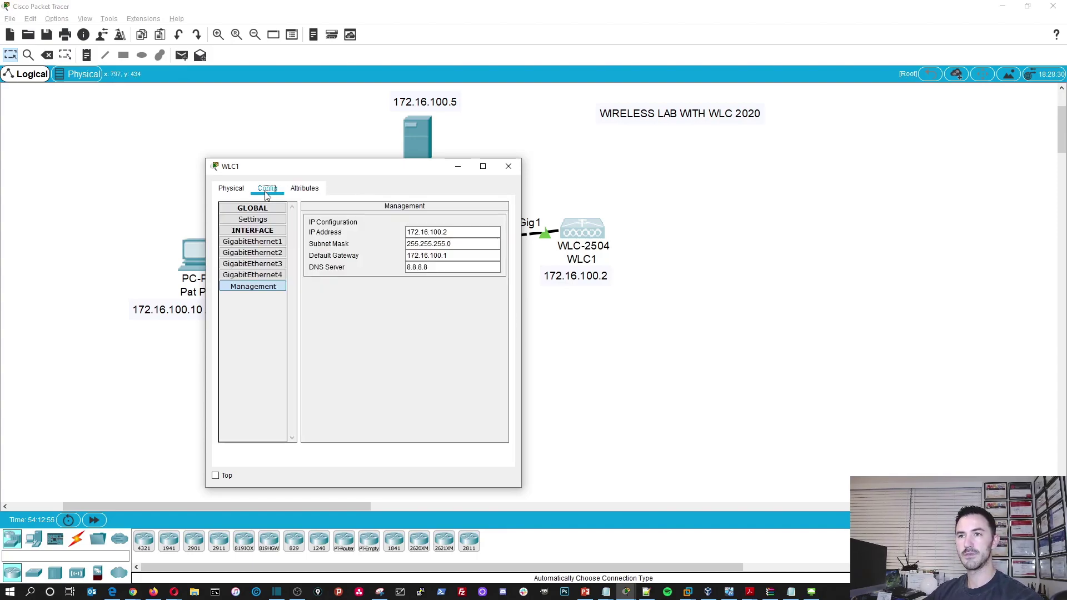
pyautogui.click(508, 166)
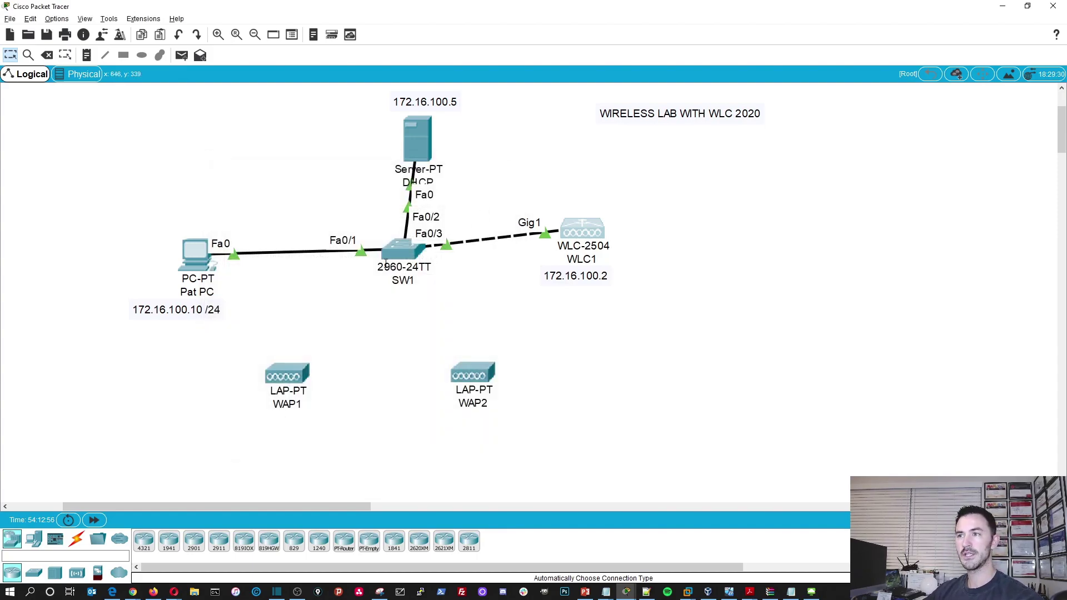
# - Edit the recalled ping to target 172.16.100.2 and run it from Pat PC, getting replies after one timeout
pyautogui.click(195, 253)
pyautogui.click(614, 155)
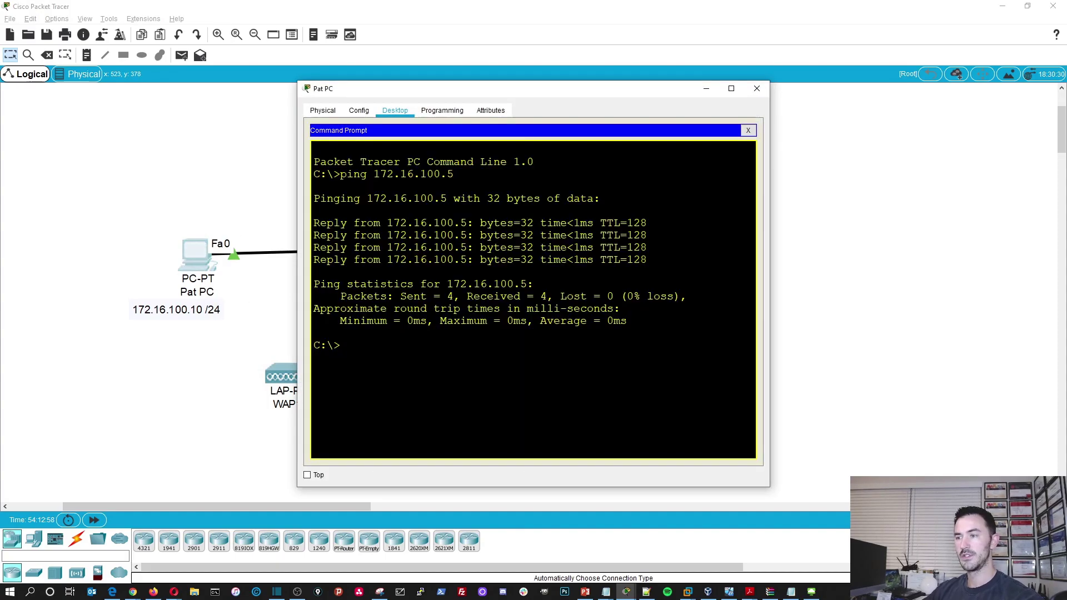
pyautogui.press('Up')
pyautogui.press('BackSpace')
pyautogui.write('2.16.100.2')
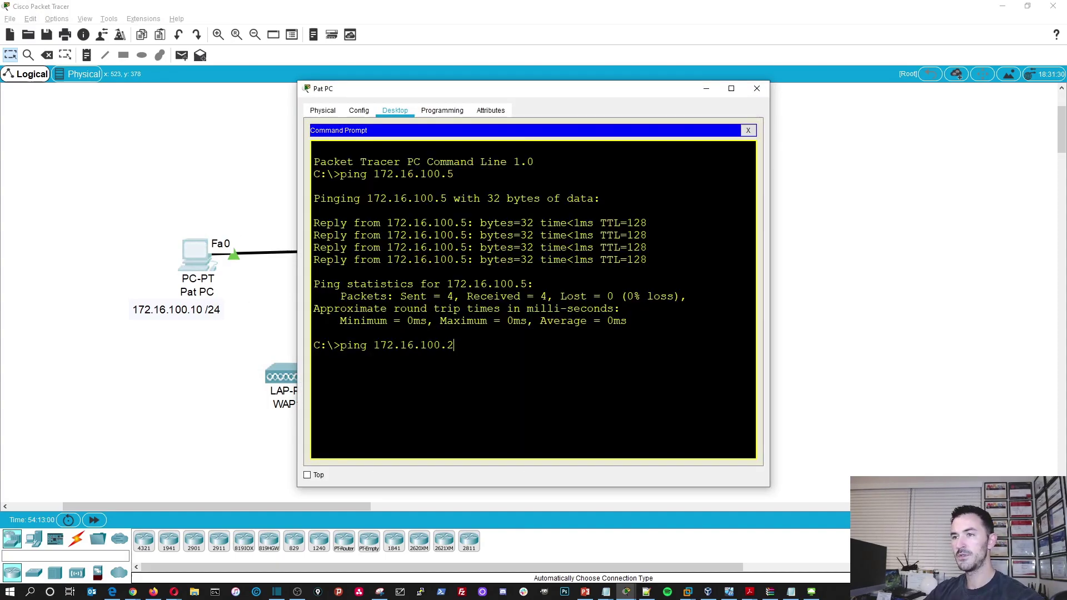
pyautogui.press('Return')
pyautogui.moveTo(556, 98); pyautogui.dragTo(327, 85)
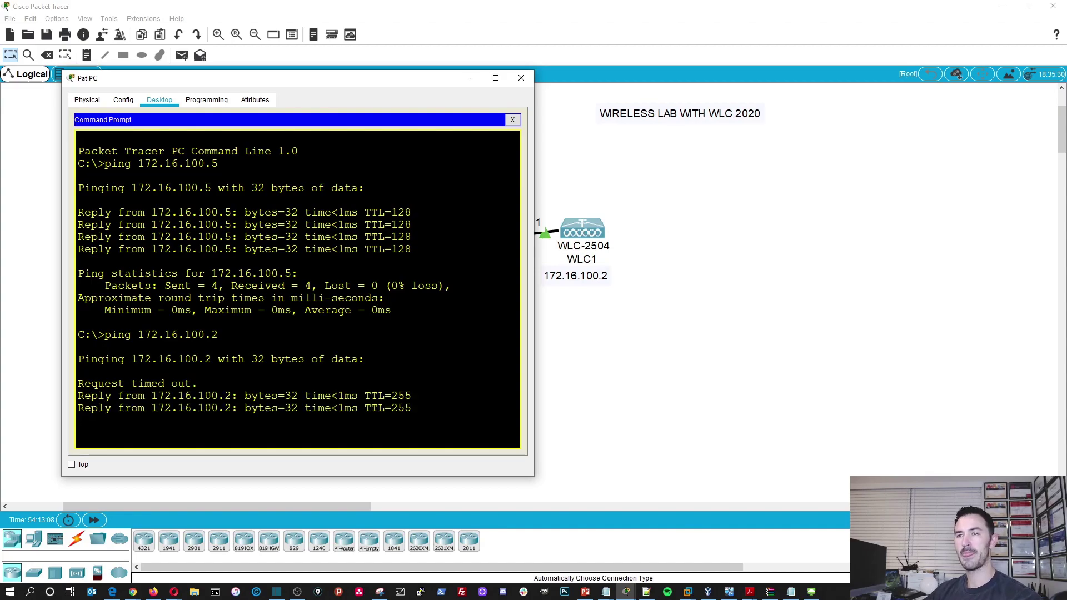
pyautogui.click(512, 119)
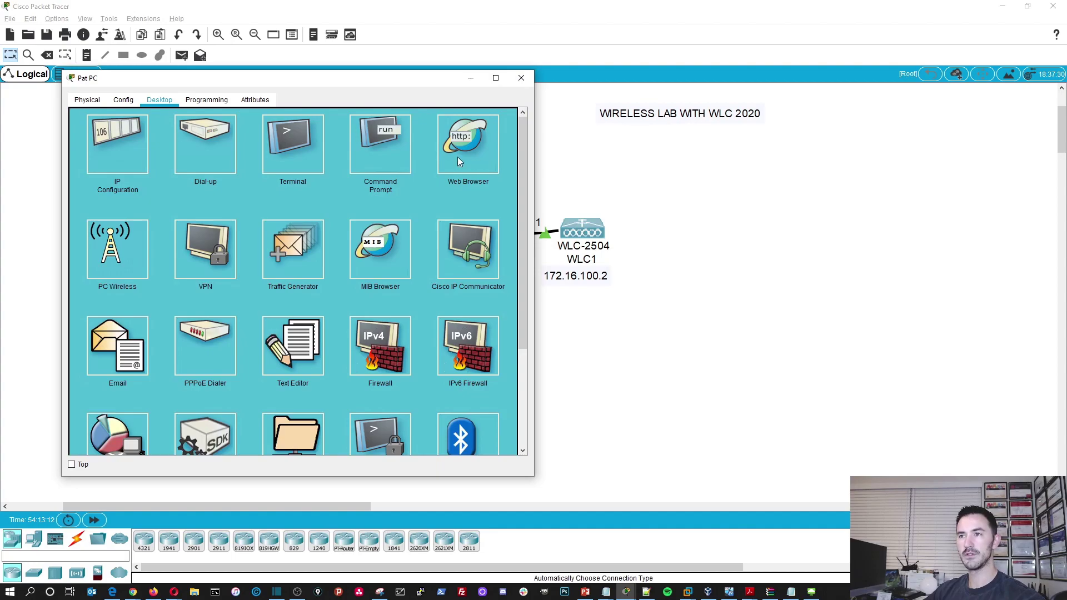
# - Load 172.16.100.2 in Pat PC's web browser and enlarge the window to show the setup form
pyautogui.click(467, 157)
pyautogui.moveTo(409, 83); pyautogui.dragTo(572, 68)
pyautogui.click(502, 117)
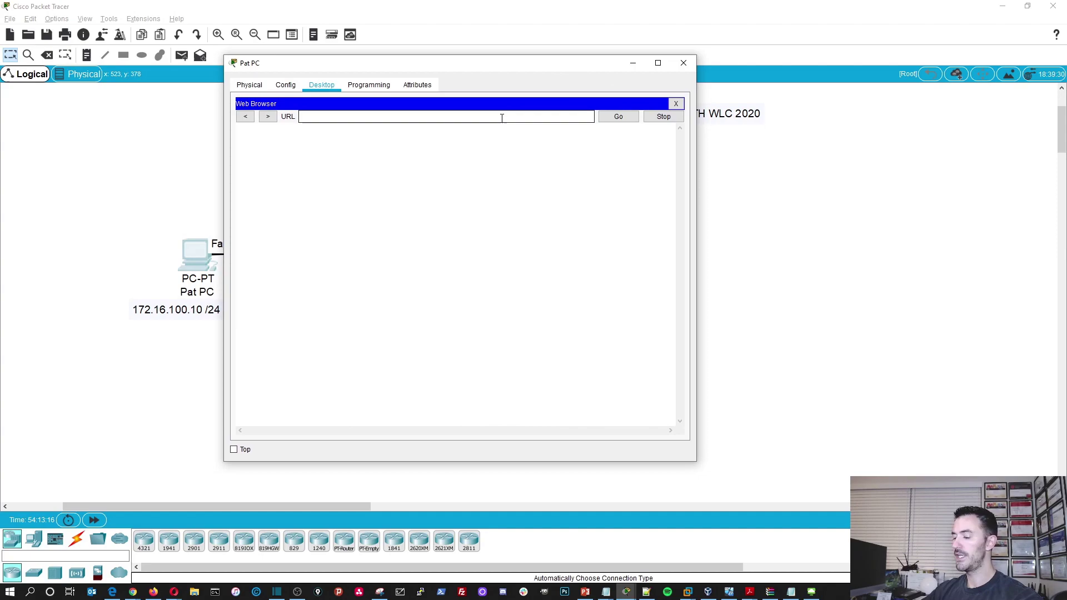
pyautogui.write('172.16.')
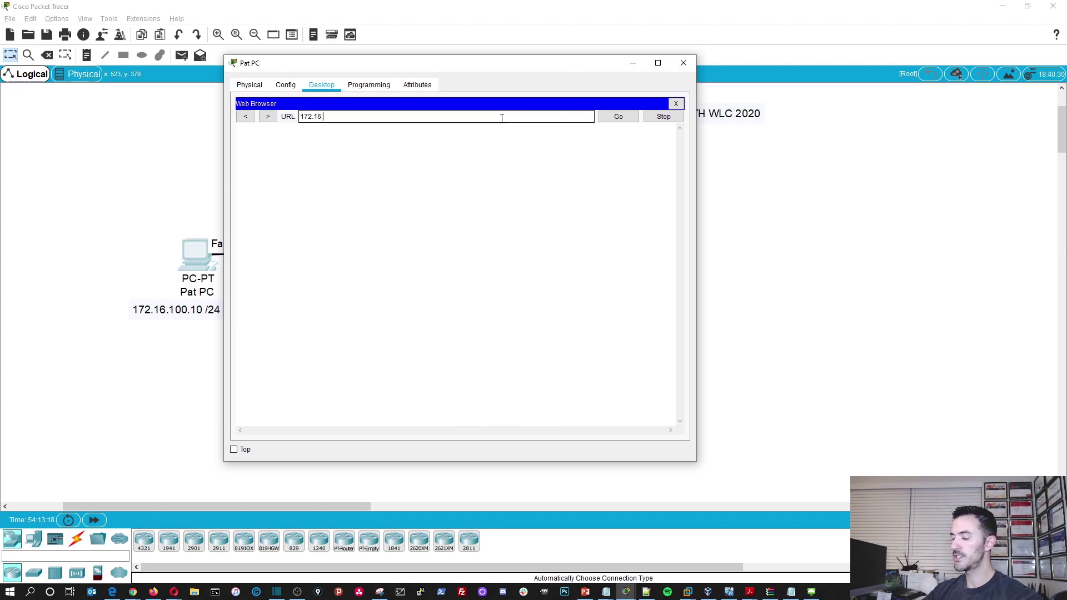
pyautogui.write('100.2')
pyautogui.press('Return')
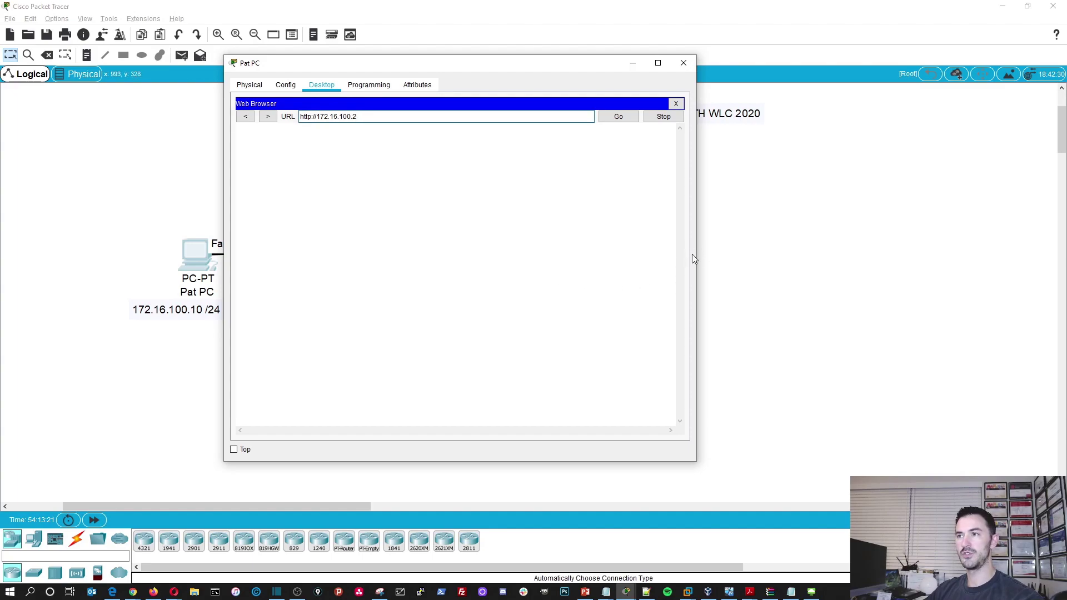
pyautogui.moveTo(564, 66); pyautogui.dragTo(663, 23)
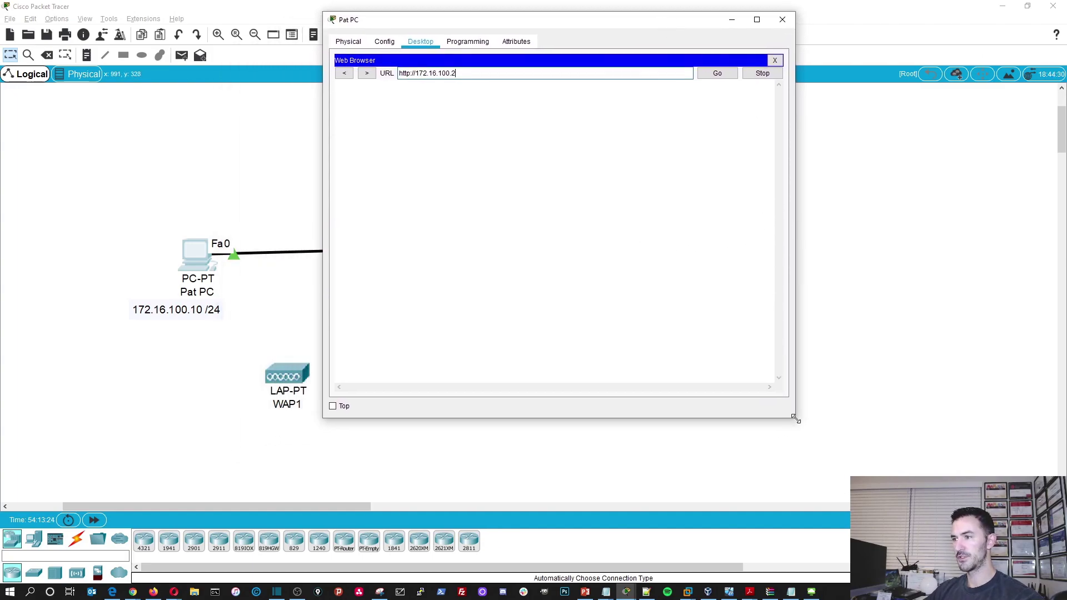
pyautogui.moveTo(795, 418); pyautogui.dragTo(1059, 474)
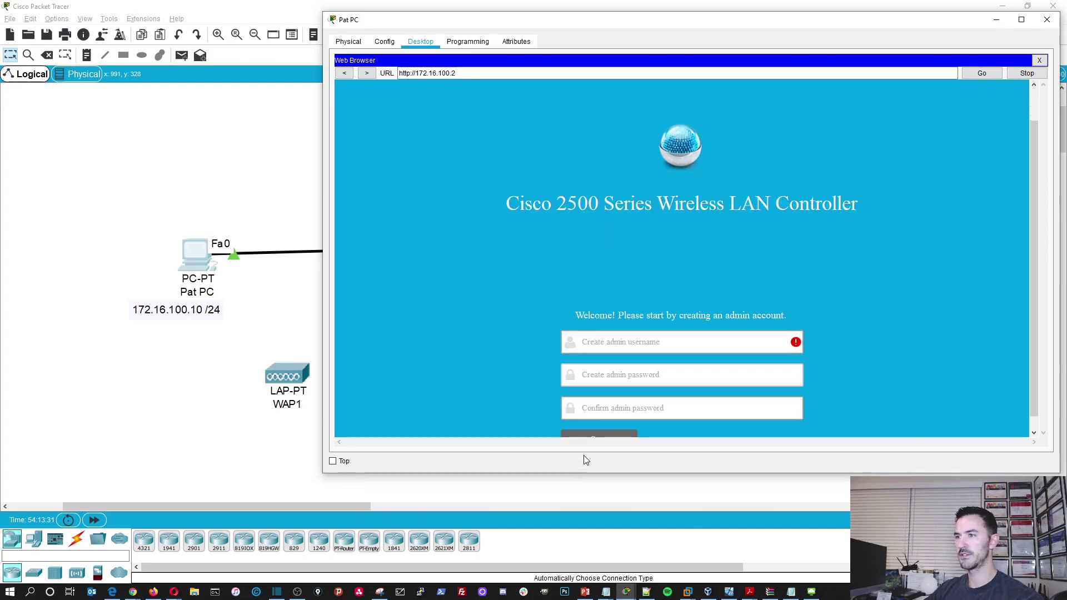
pyautogui.moveTo(600, 474); pyautogui.dragTo(604, 515)
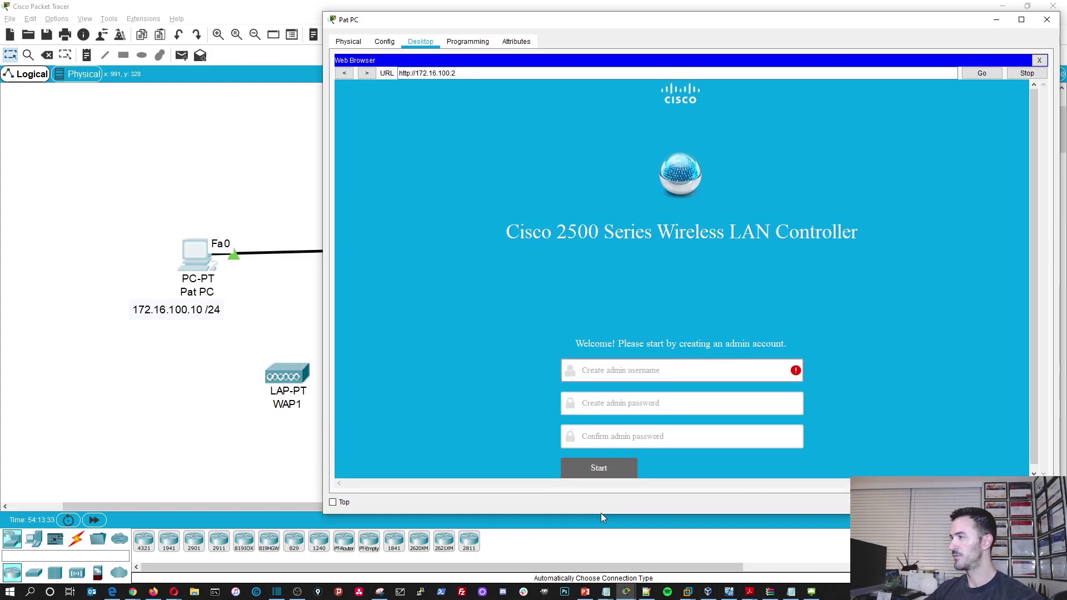
# - Enter the admin username, password and password confirmation on the WLC account form
pyautogui.click(609, 369)
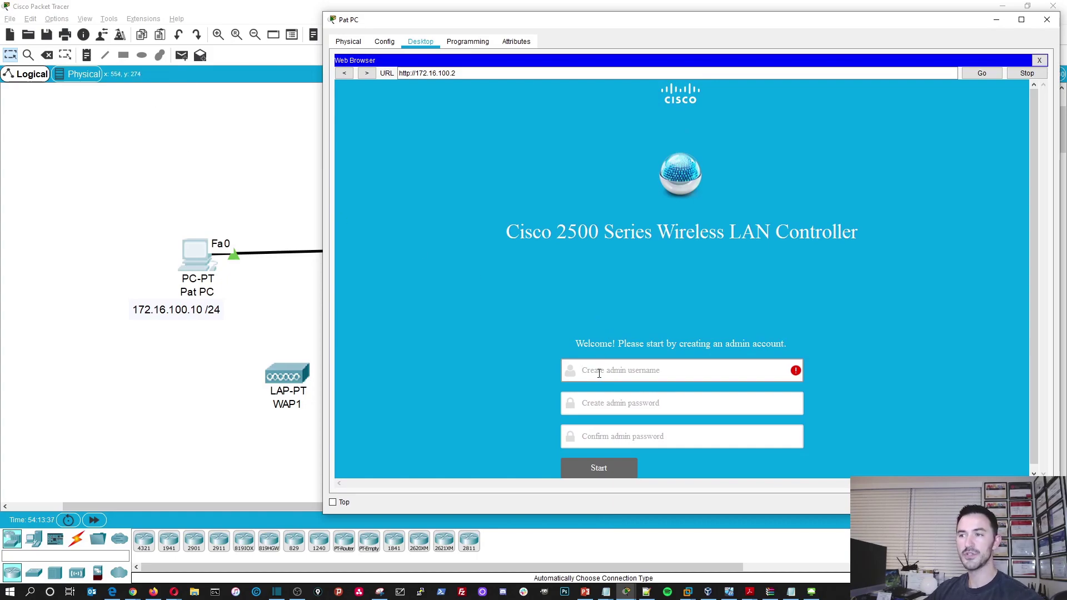
pyautogui.write('admin')
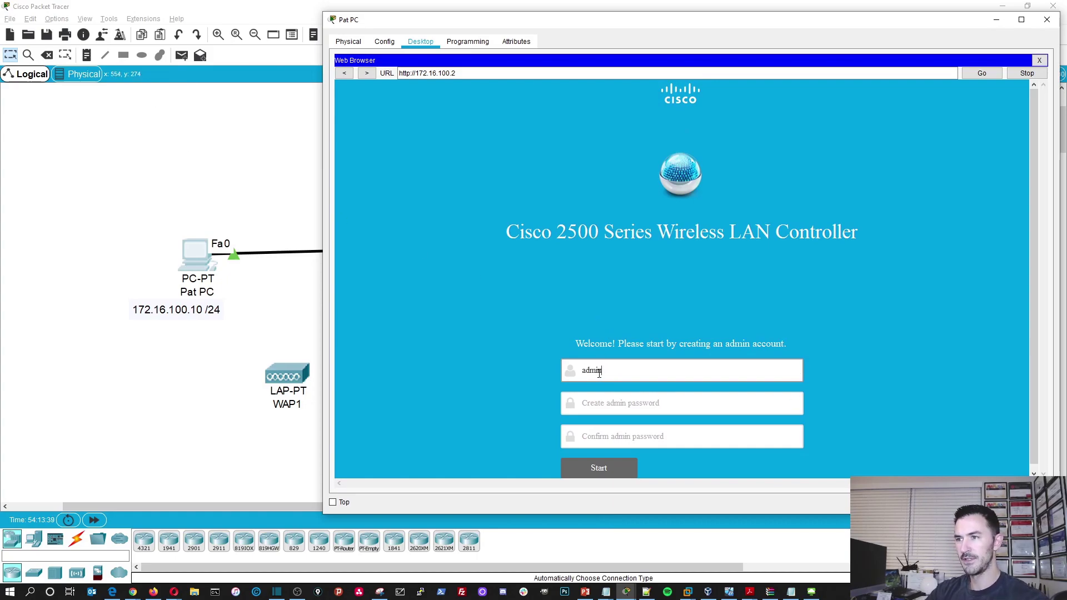
pyautogui.press('Tab')
pyautogui.write('C')
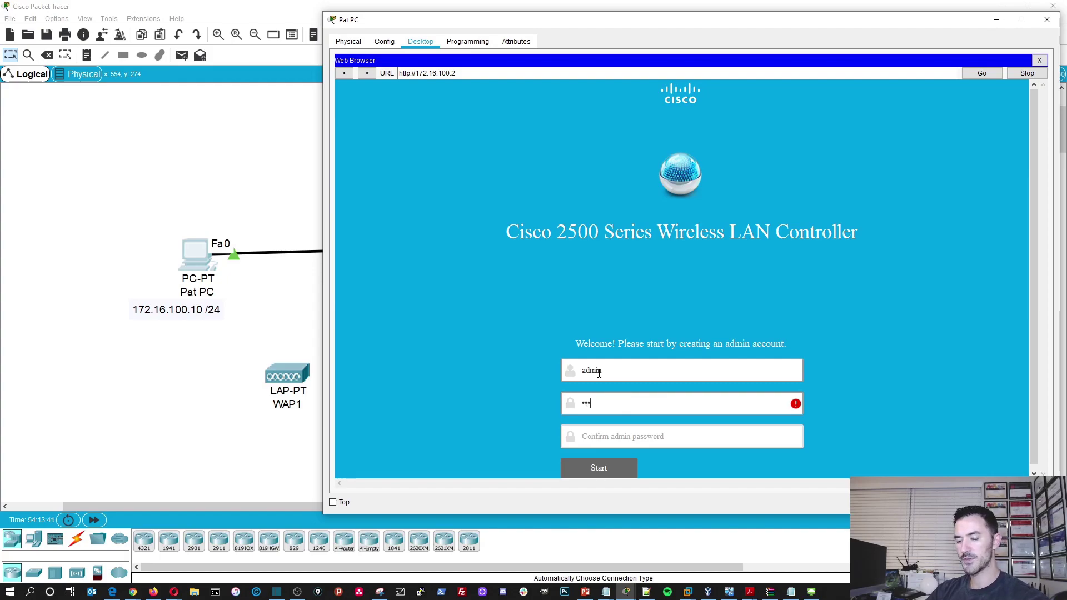
pyautogui.press('Tab')
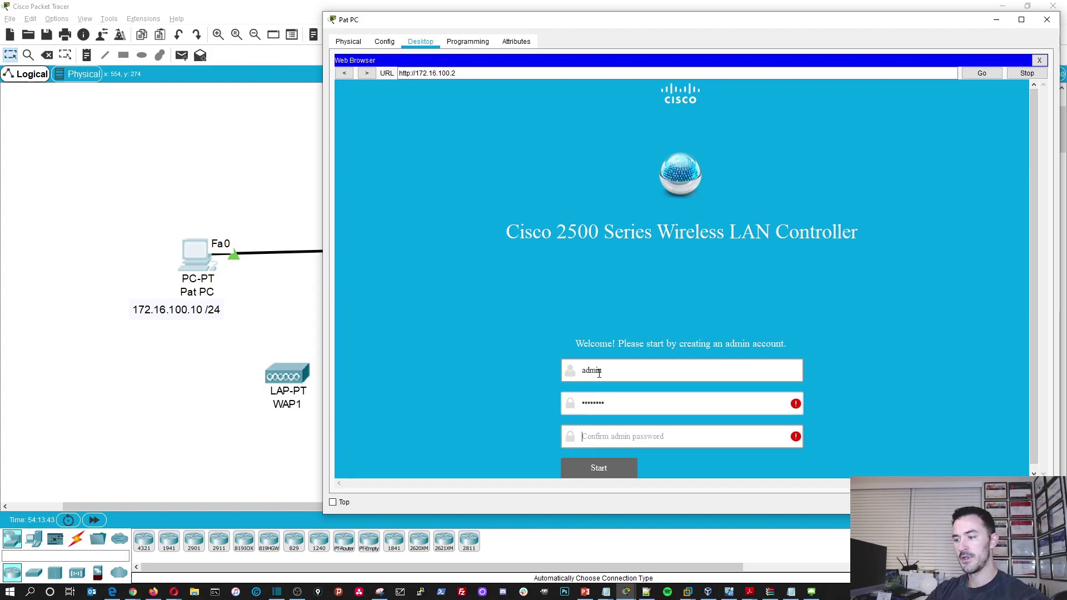
pyautogui.write('Cisco123')
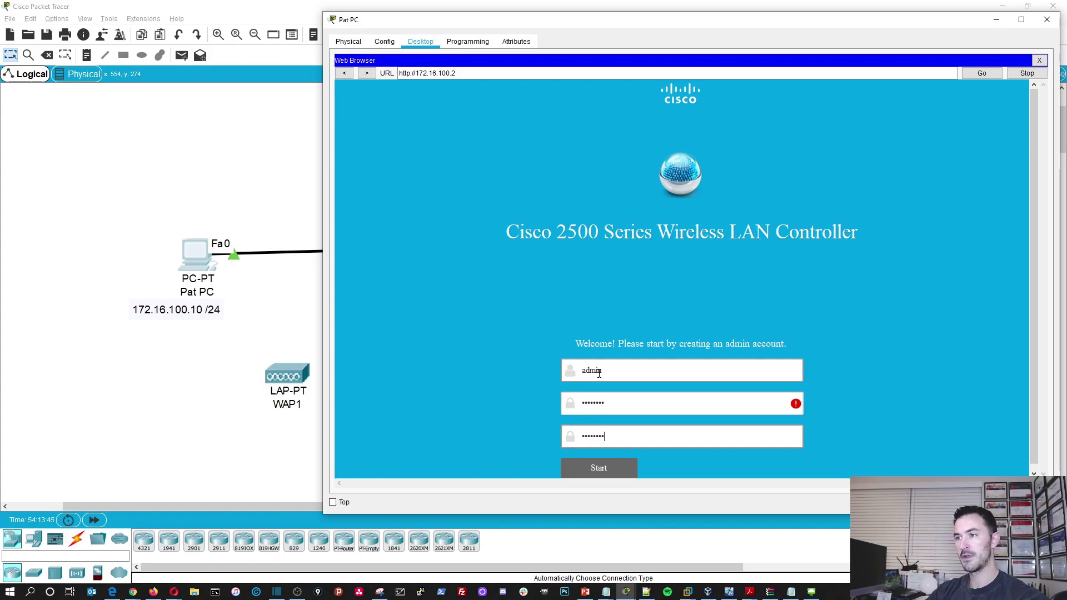
# - Correct the admin password and confirmation entries on the WLC account form
pyautogui.click(648, 400)
pyautogui.tripleClick(647, 400)
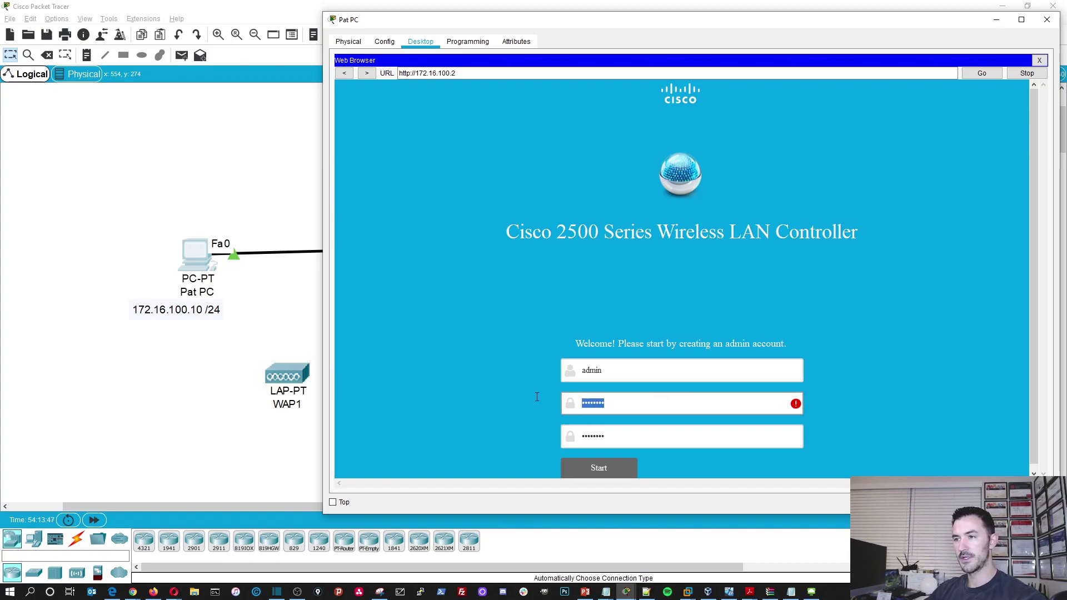
pyautogui.click(465, 426)
pyautogui.write('3')
pyautogui.click(624, 436)
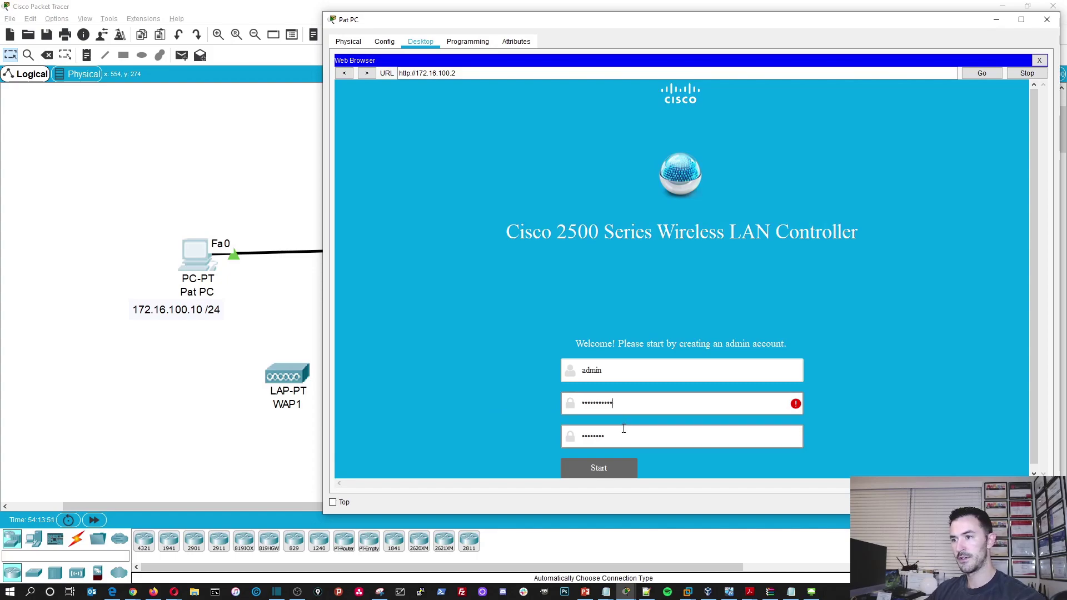
pyautogui.write('123')
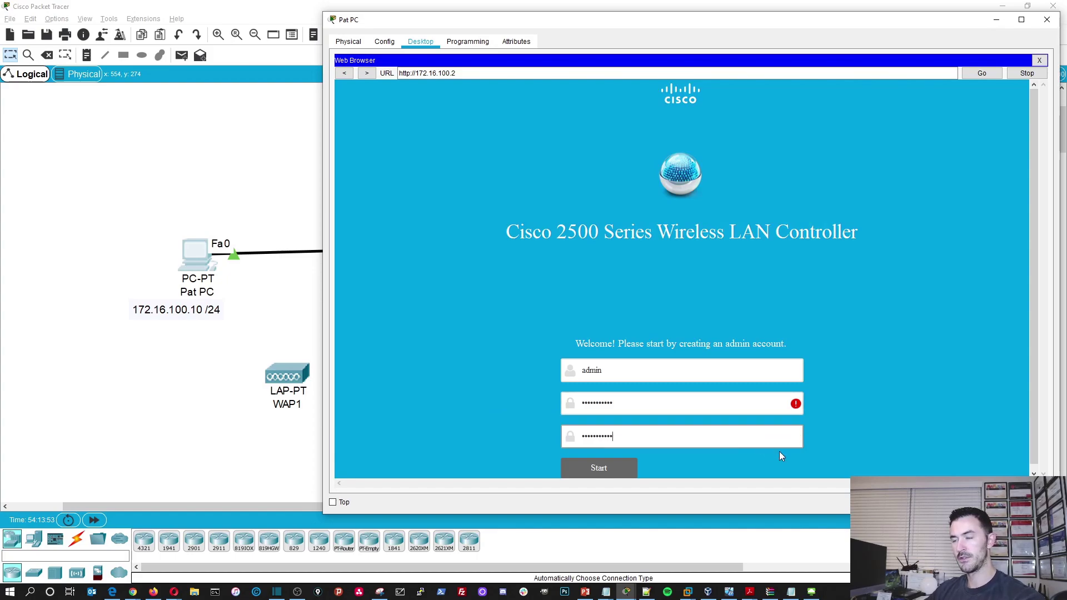
pyautogui.click(679, 409)
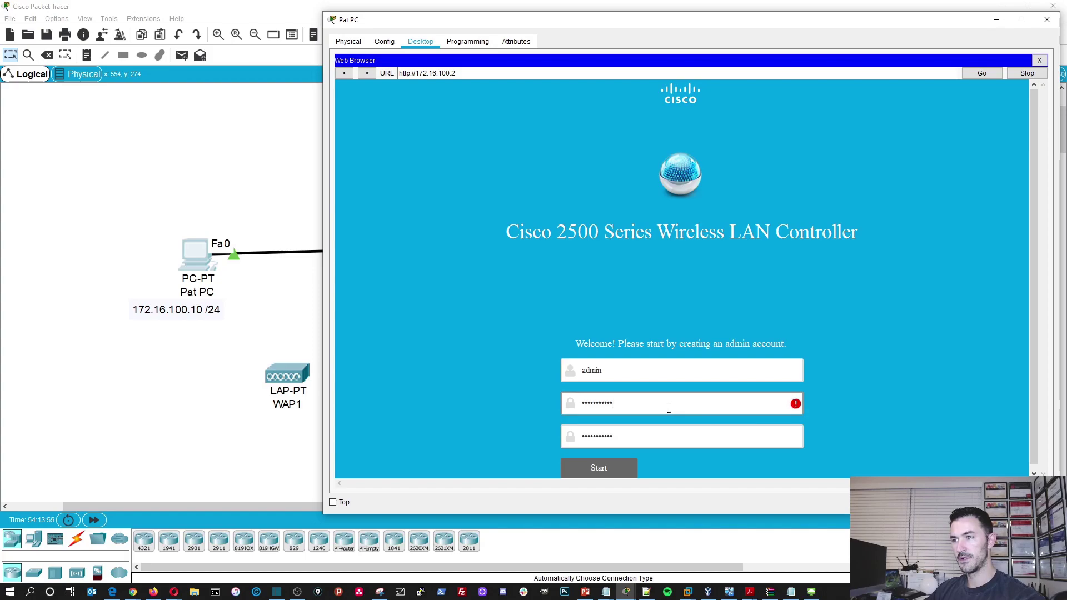
pyautogui.moveTo(668, 408); pyautogui.dragTo(462, 380)
pyautogui.write('C')
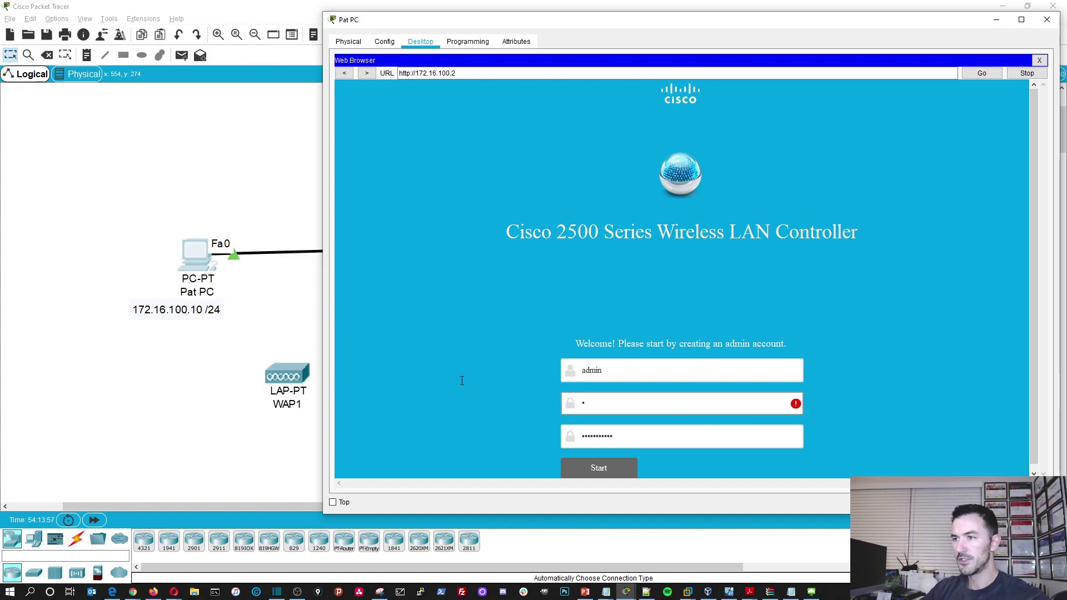
pyautogui.click(116, 131)
# - Place a topology note reading 'WLC Password:' followed by the admin password
pyautogui.press('n')
pyautogui.click(92, 138)
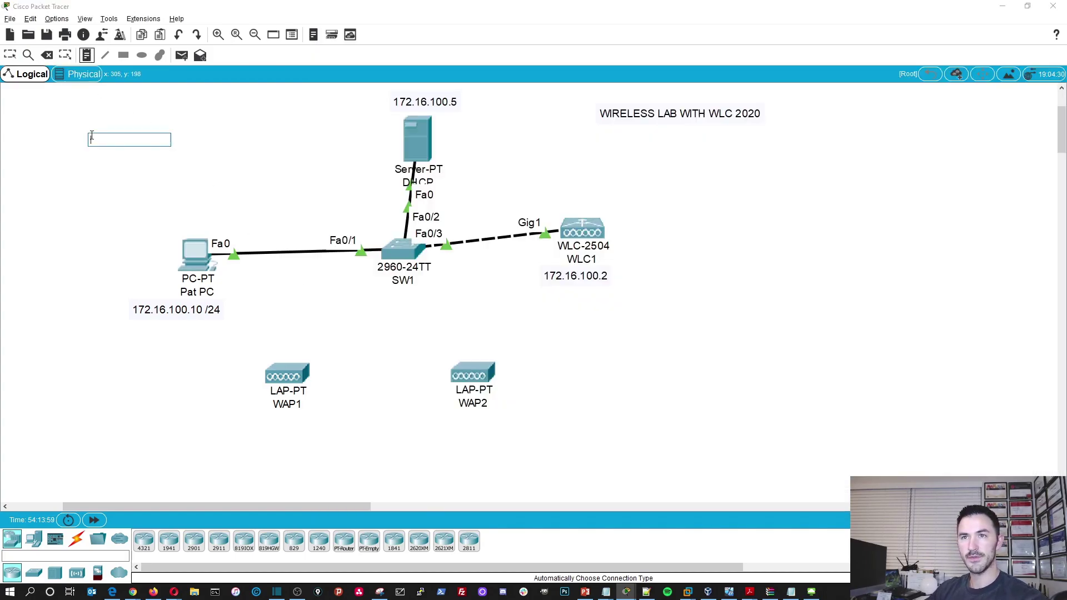
pyautogui.write('W')
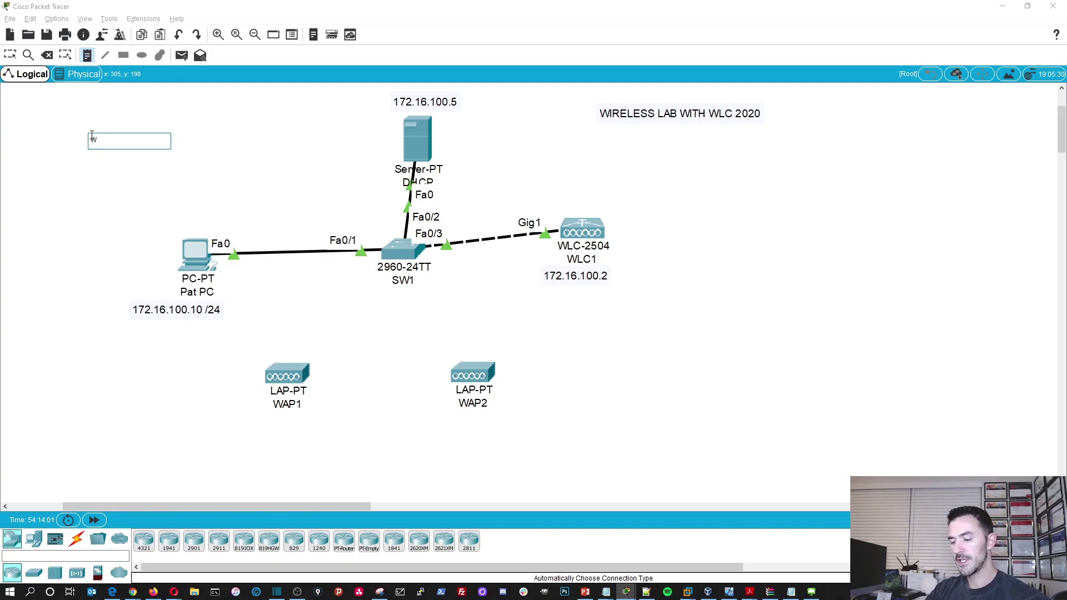
pyautogui.write('LC Password:')
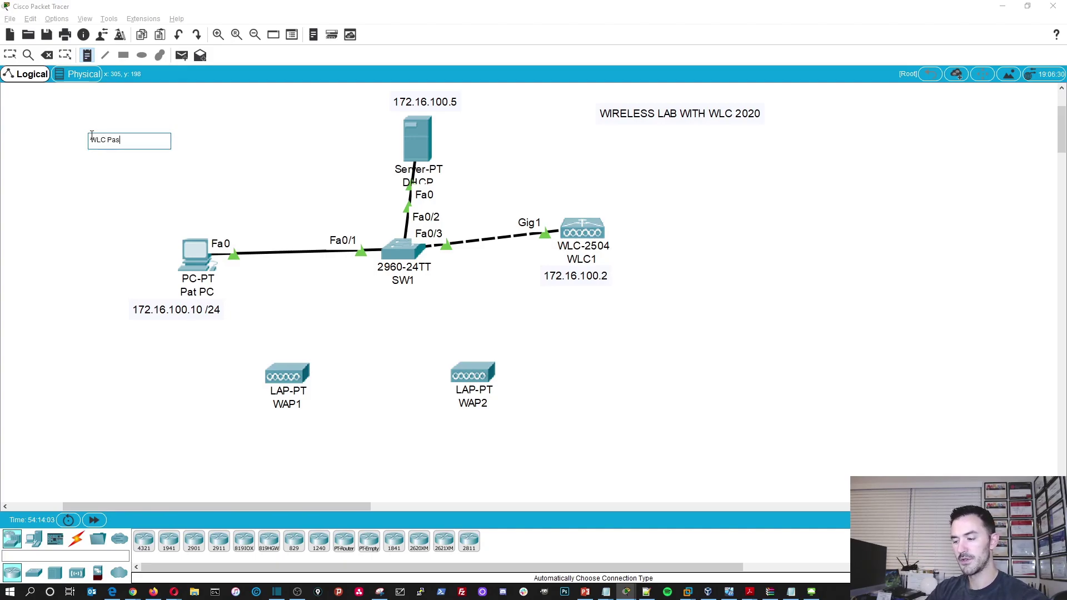
pyautogui.press('Return')
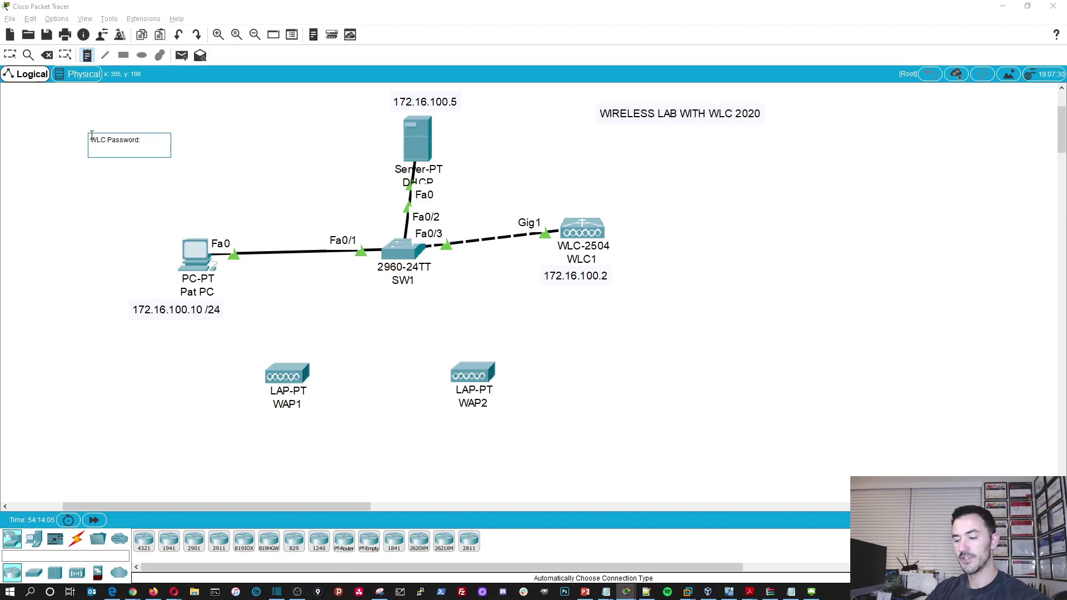
pyautogui.write('Password')
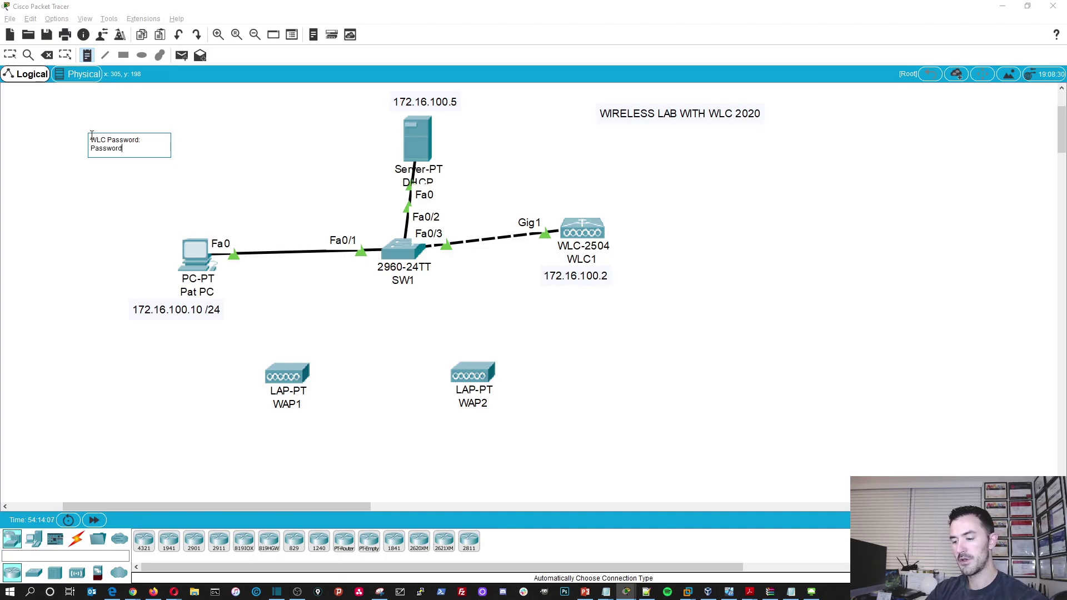
pyautogui.write('2020')
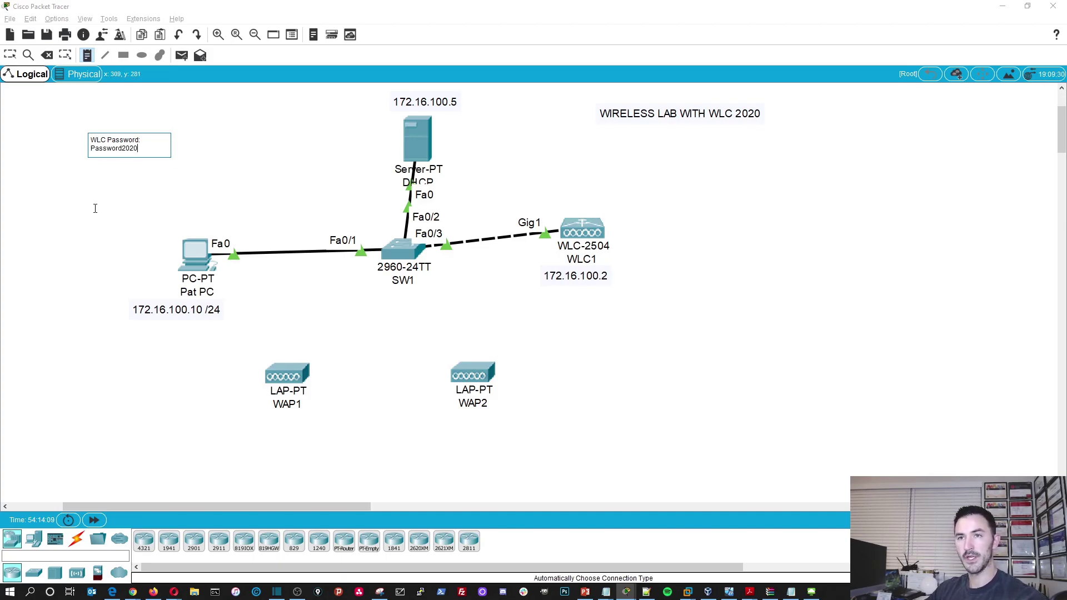
pyautogui.press('Escape')
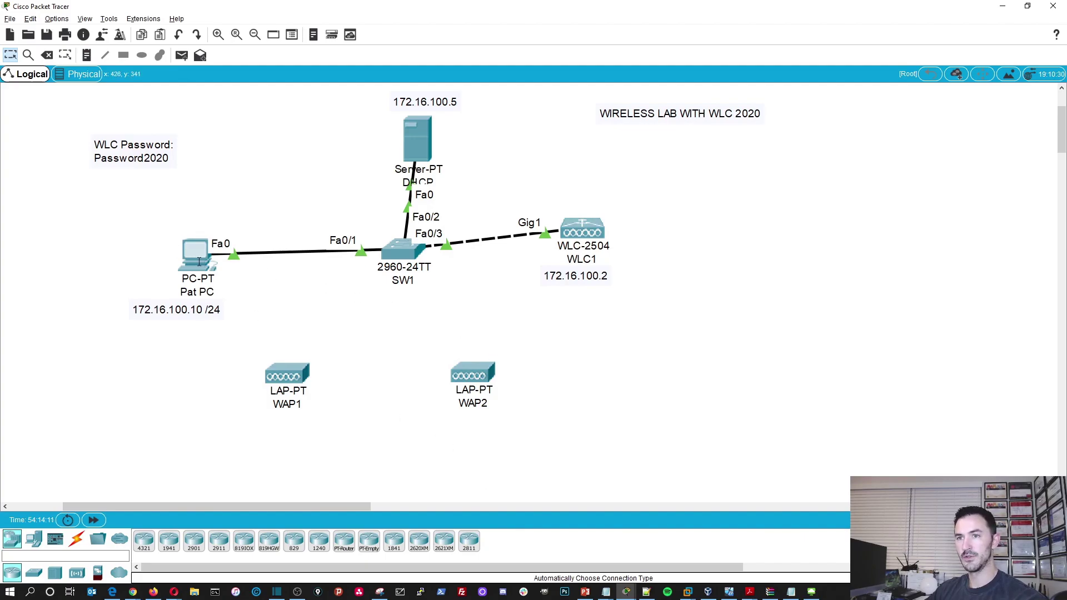
pyautogui.click(195, 252)
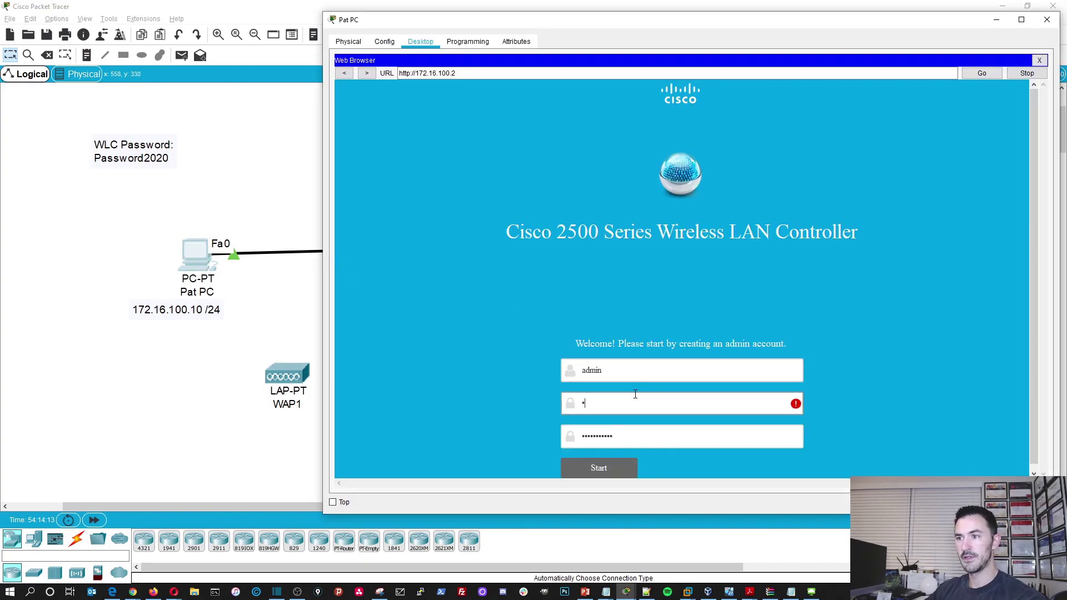
# - Add a 'user:' line with the admin username to the WLC note, each on its own line
pyautogui.doubleClick(110, 140)
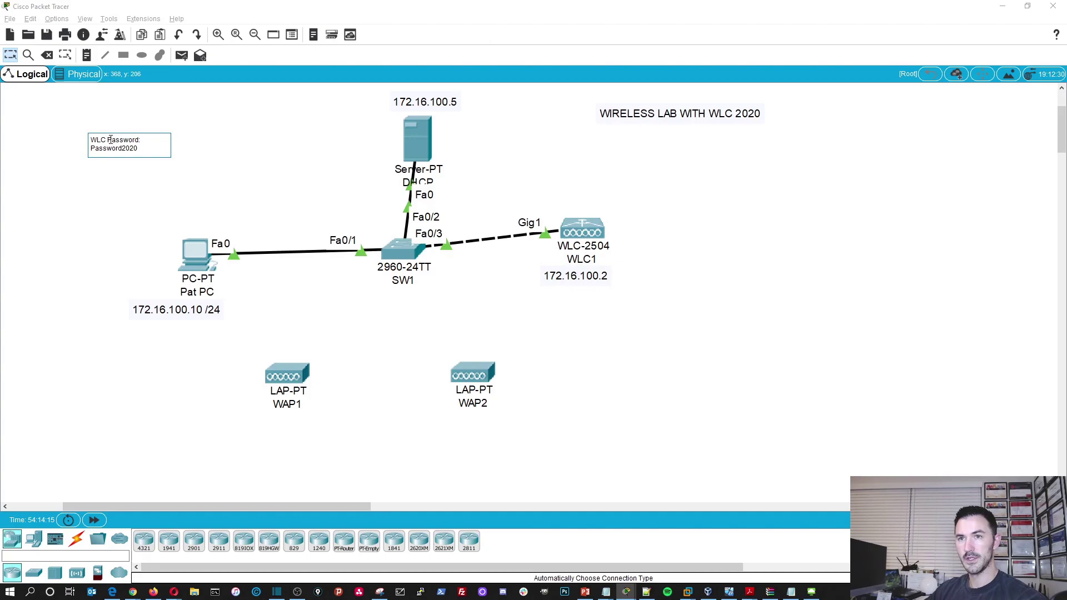
pyautogui.press('Return')
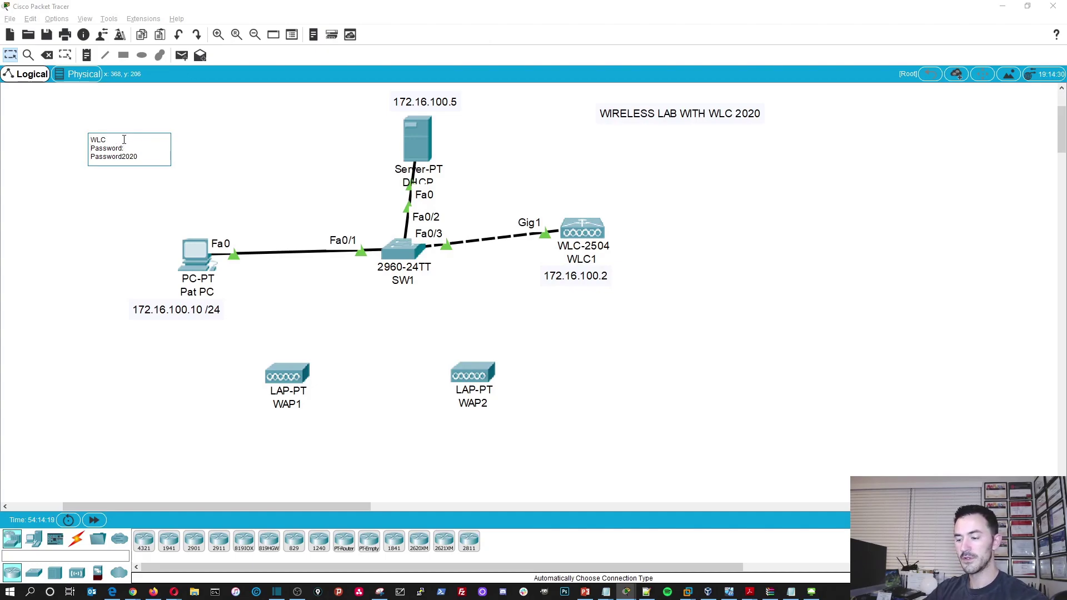
pyautogui.write('user:')
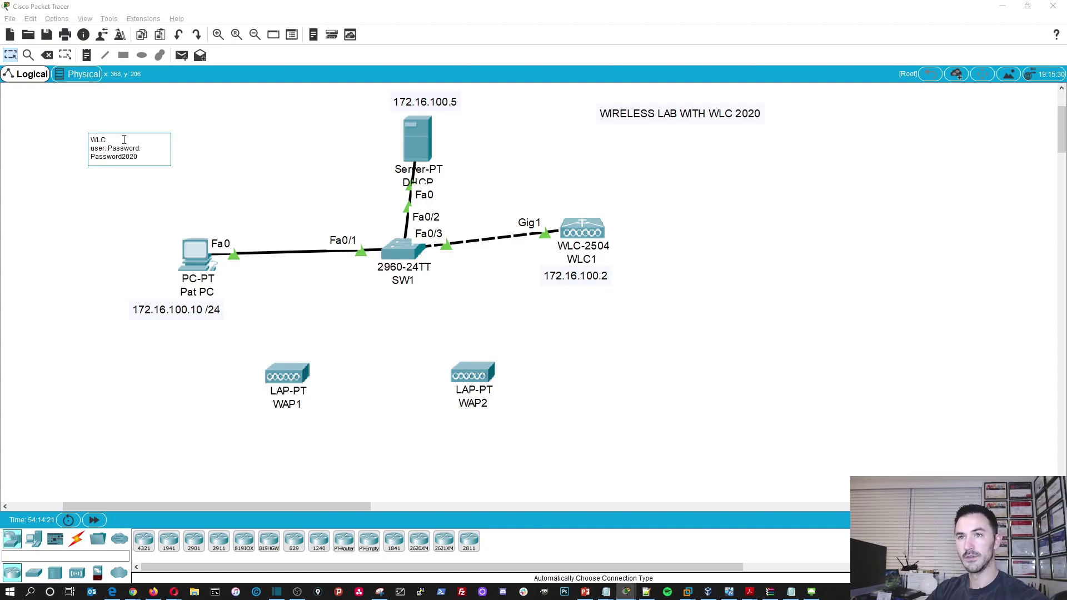
pyautogui.press('Return')
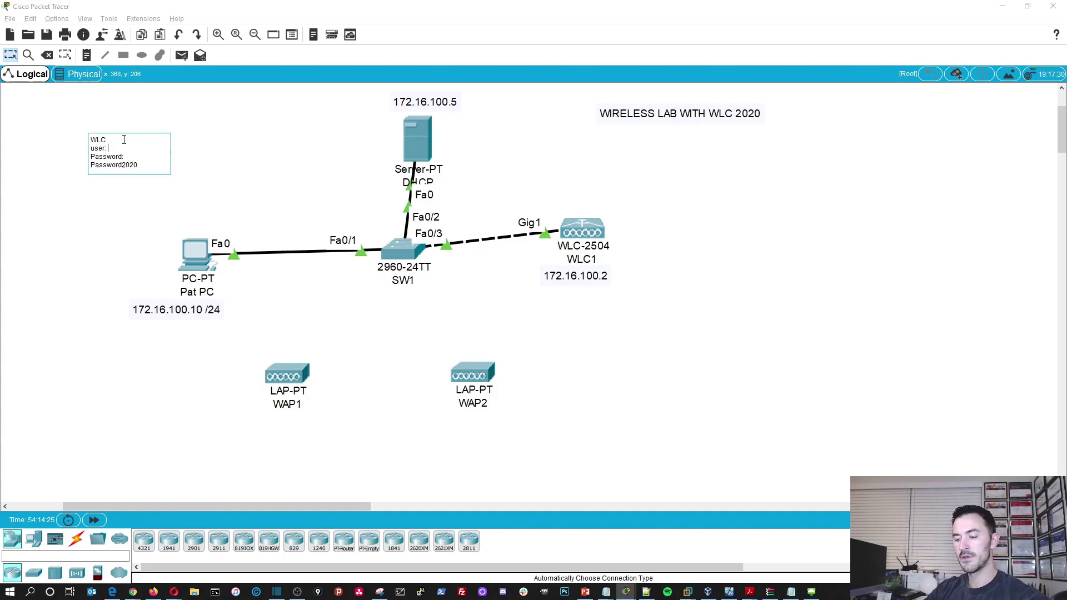
pyautogui.write('admin')
pyautogui.click(103, 240)
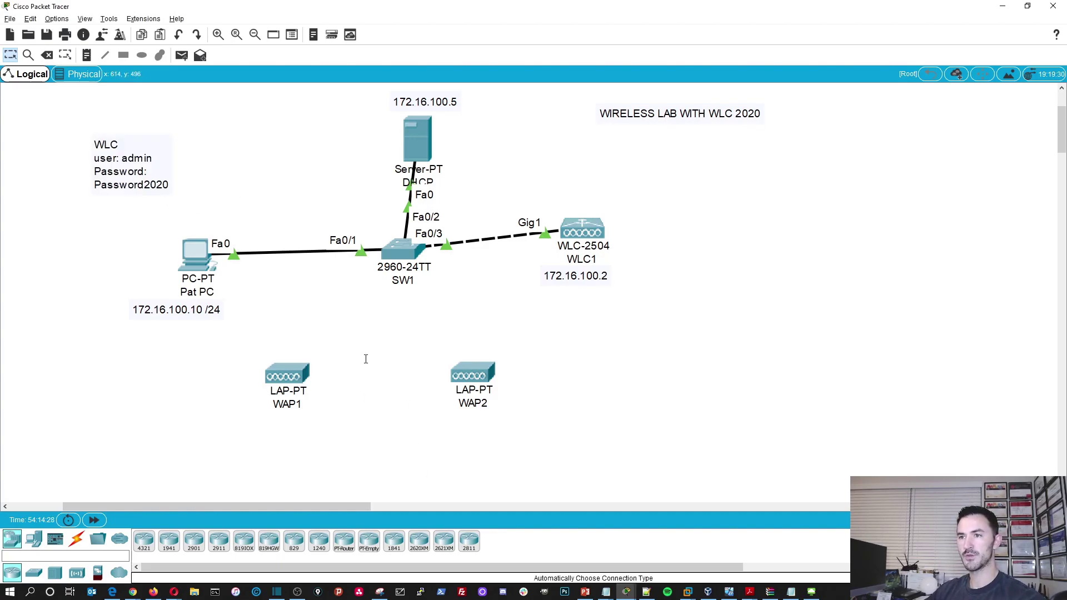
pyautogui.click(214, 260)
# - Type the admin password into the WLC welcome page and retype it in the confirmation field
pyautogui.click(614, 403)
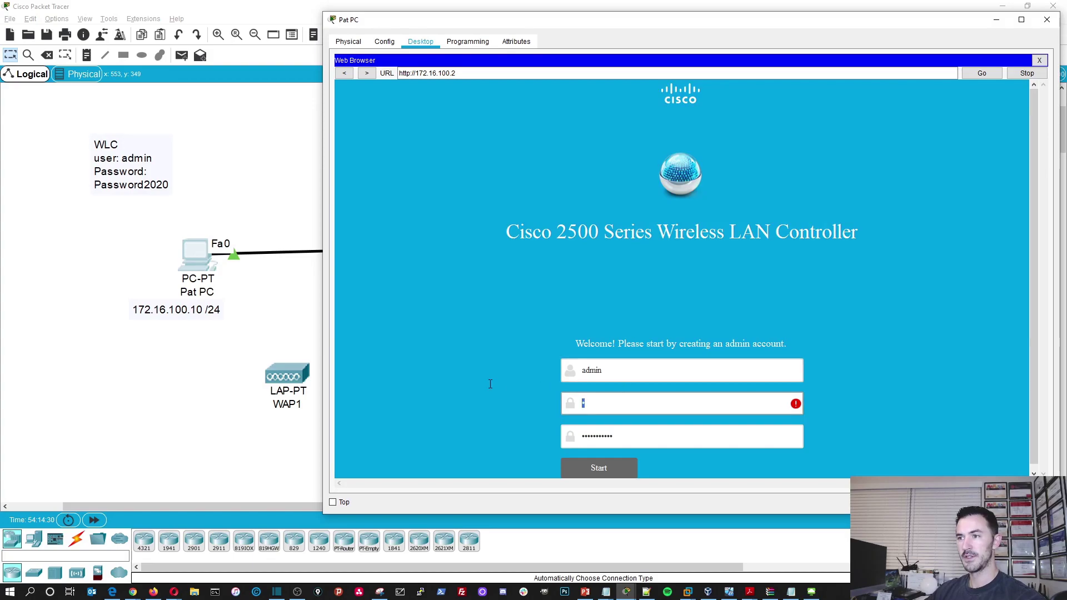
pyautogui.write('Password')
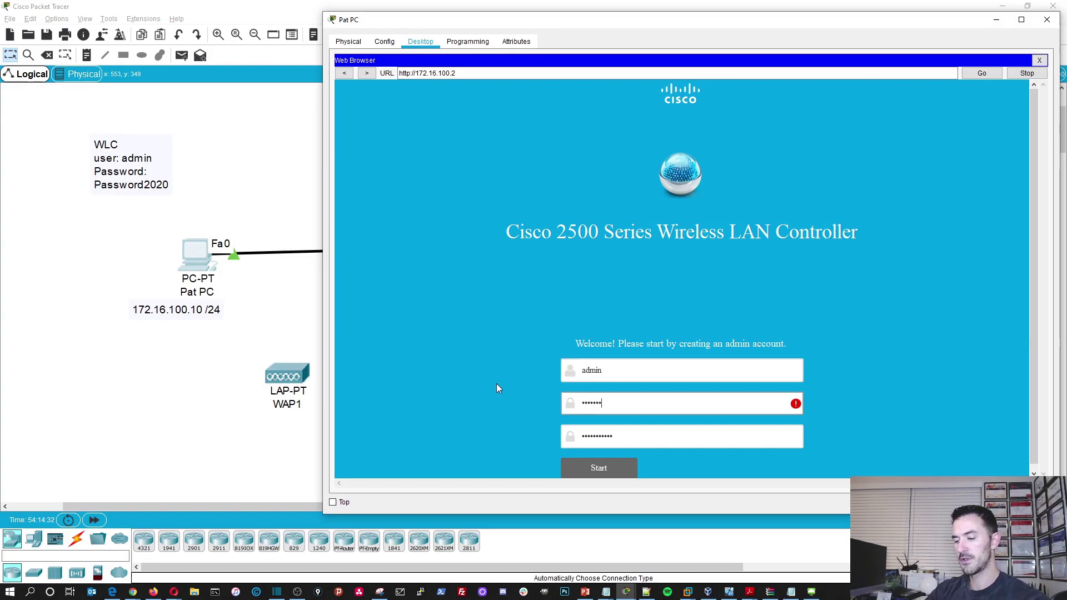
pyautogui.write('2020')
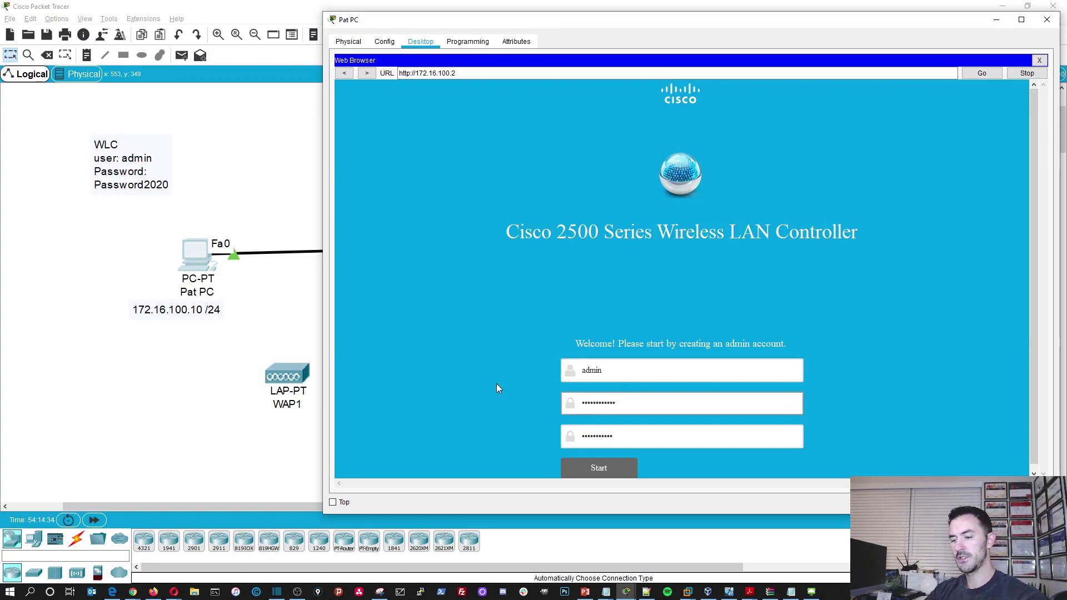
pyautogui.press('Tab')
pyautogui.write('Password')
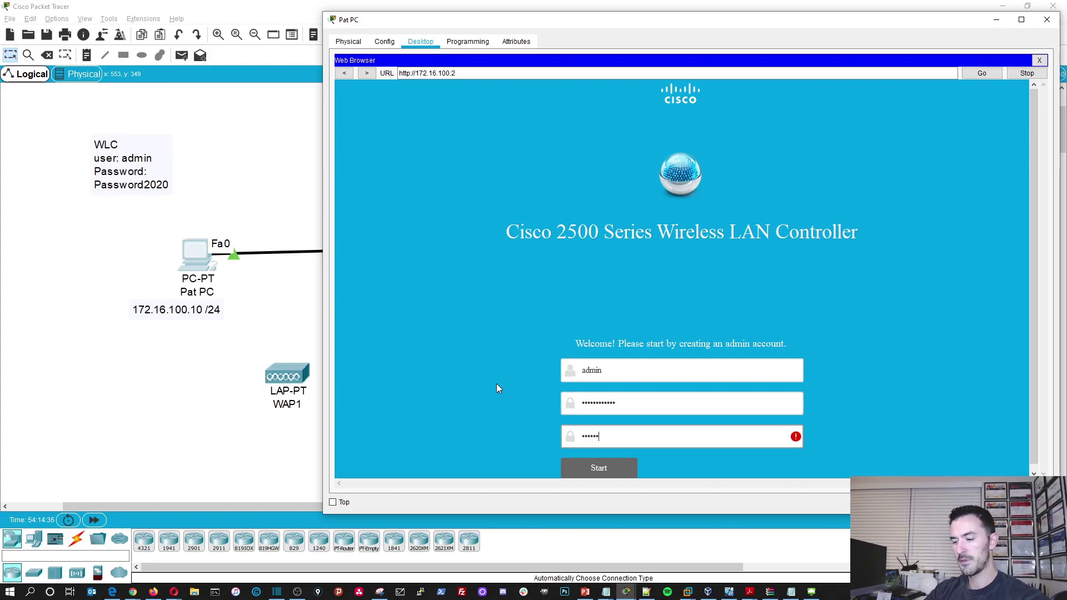
pyautogui.write('2020')
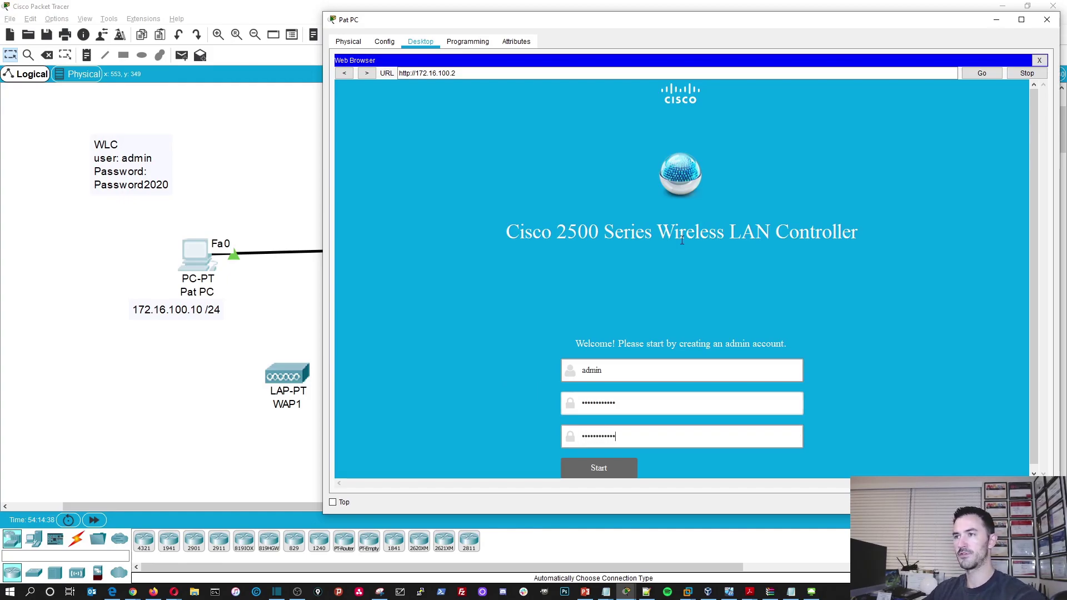
# - Submit the admin account and give the controller the system name WLC-2020
pyautogui.click(608, 462)
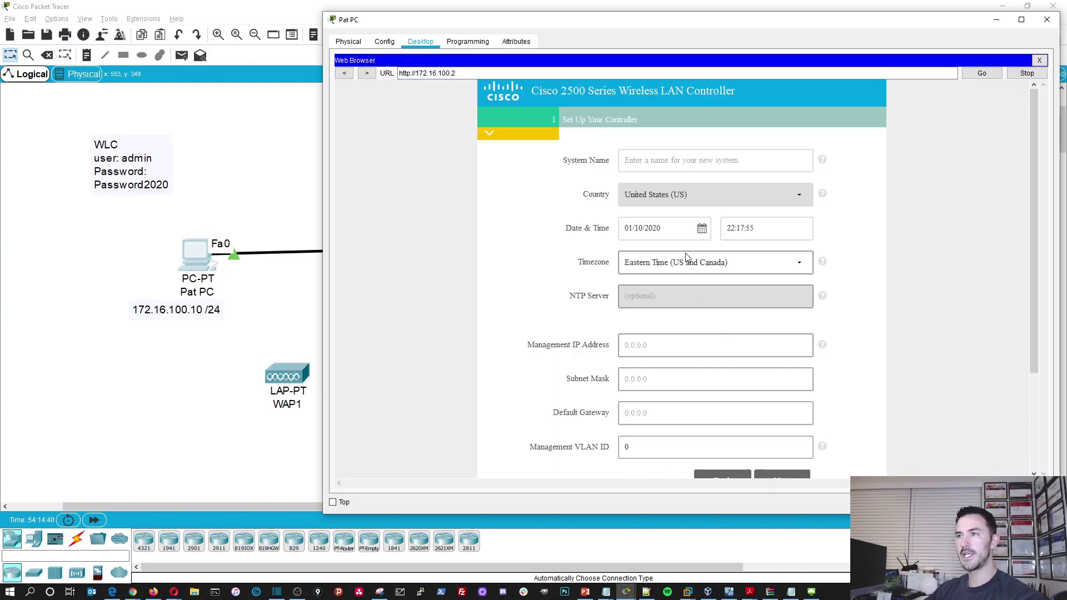
pyautogui.click(674, 162)
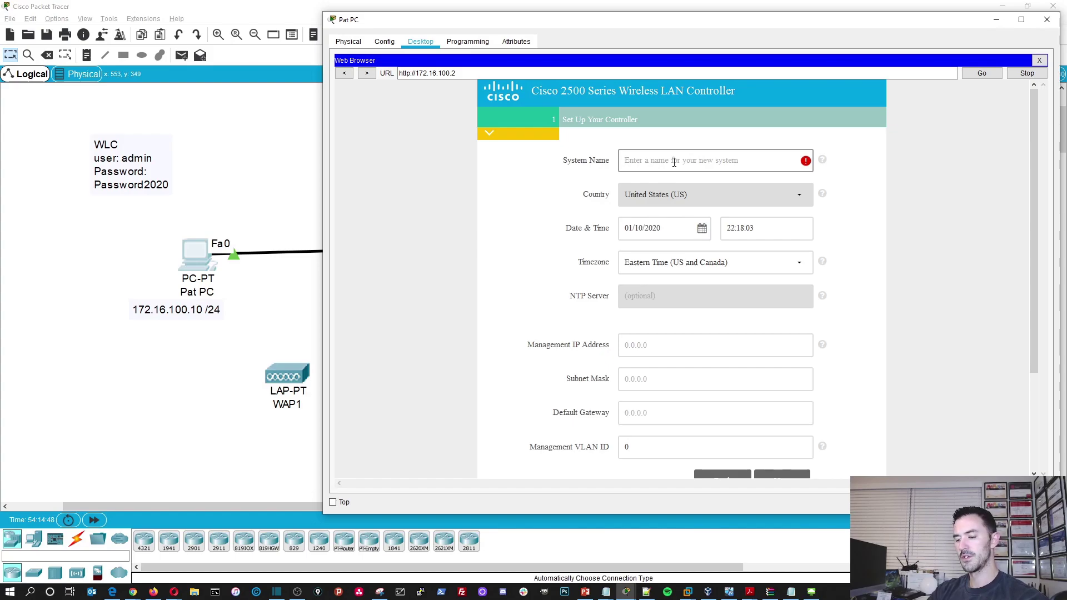
pyautogui.write('WLC')
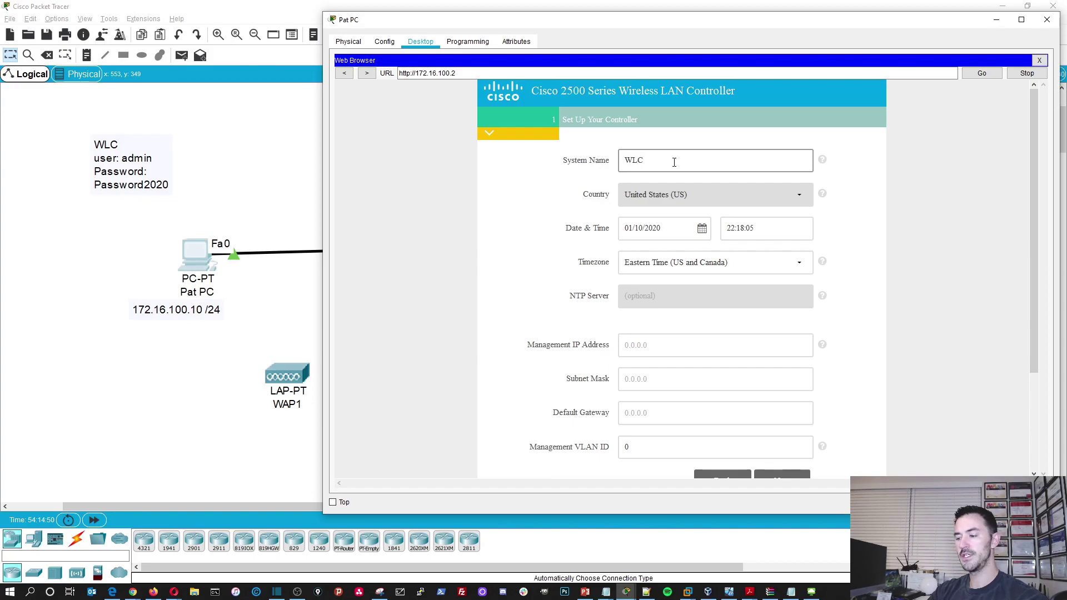
pyautogui.write('-2020')
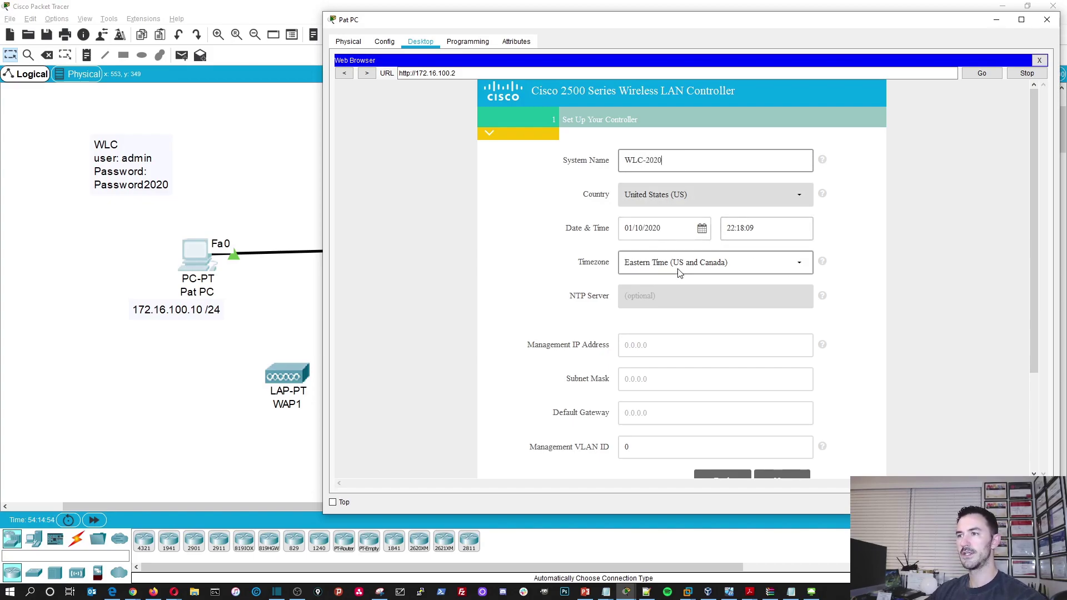
# - Set management IP 172.16.100.2, mask 255.255.255.0 and default gateway 172.16.100.1
pyautogui.click(649, 346)
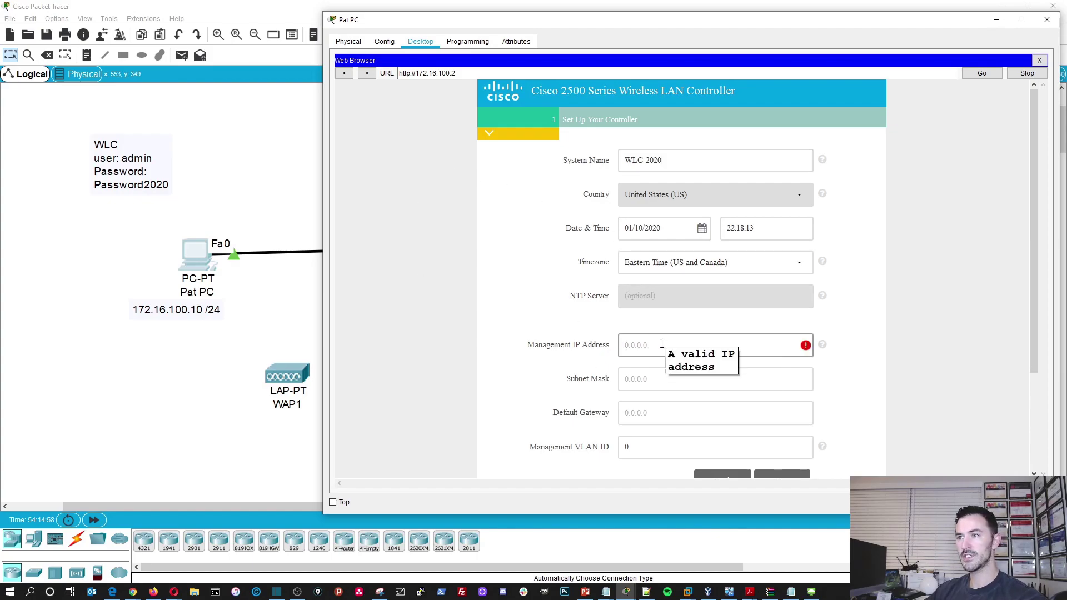
pyautogui.write('172')
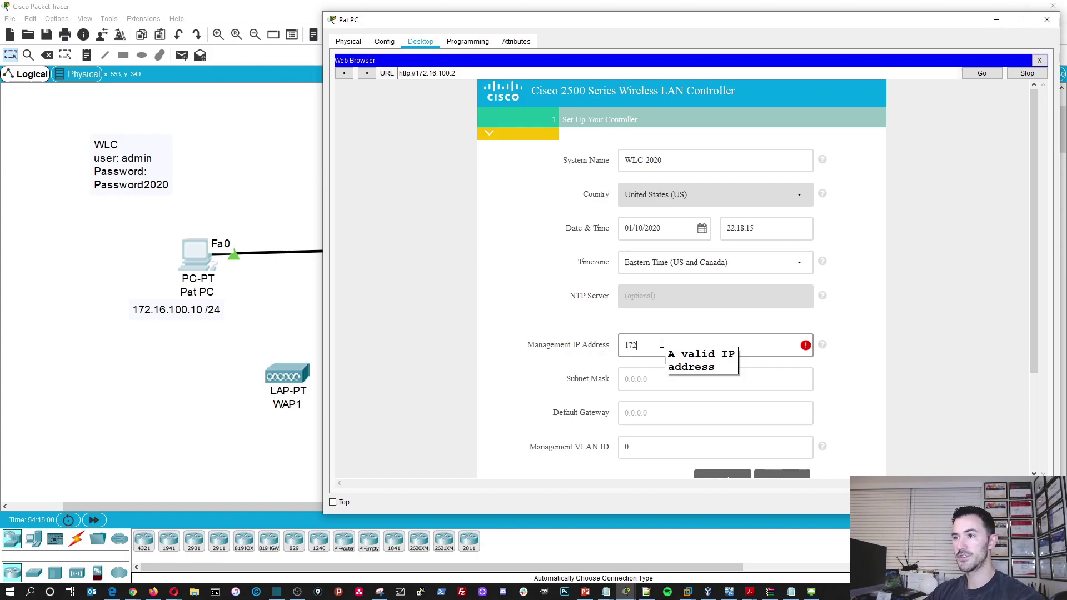
pyautogui.write('.16.')
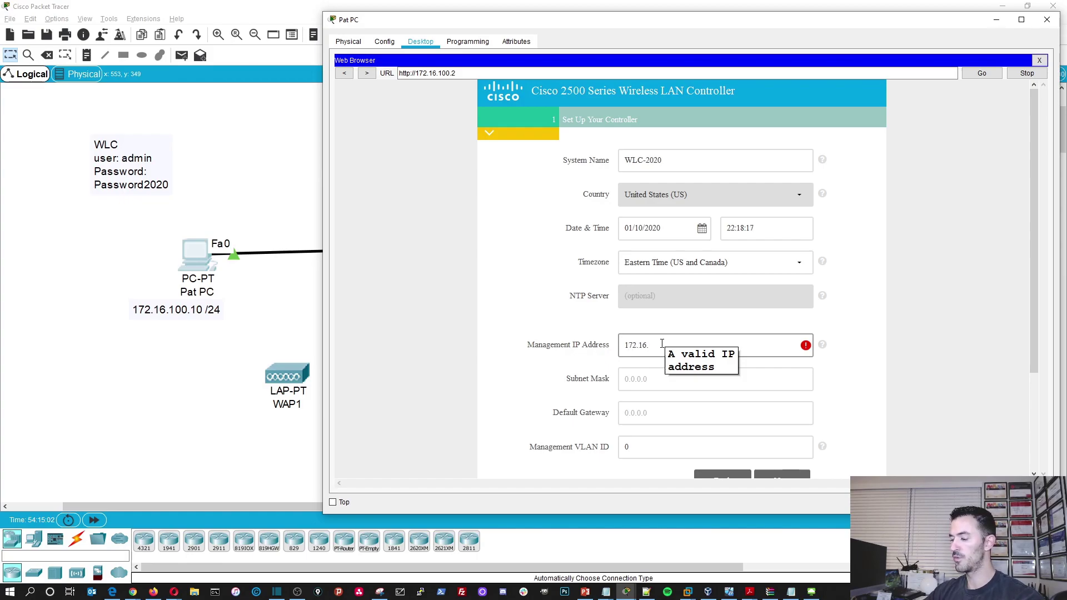
pyautogui.write('100.2')
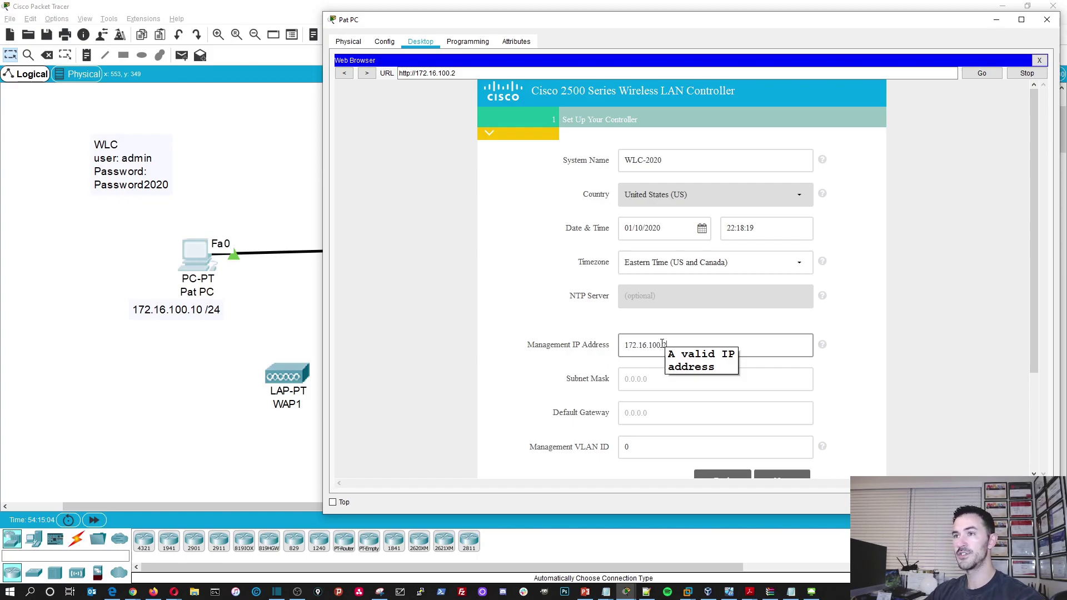
pyautogui.press('Tab')
pyautogui.write('255.255.255.0')
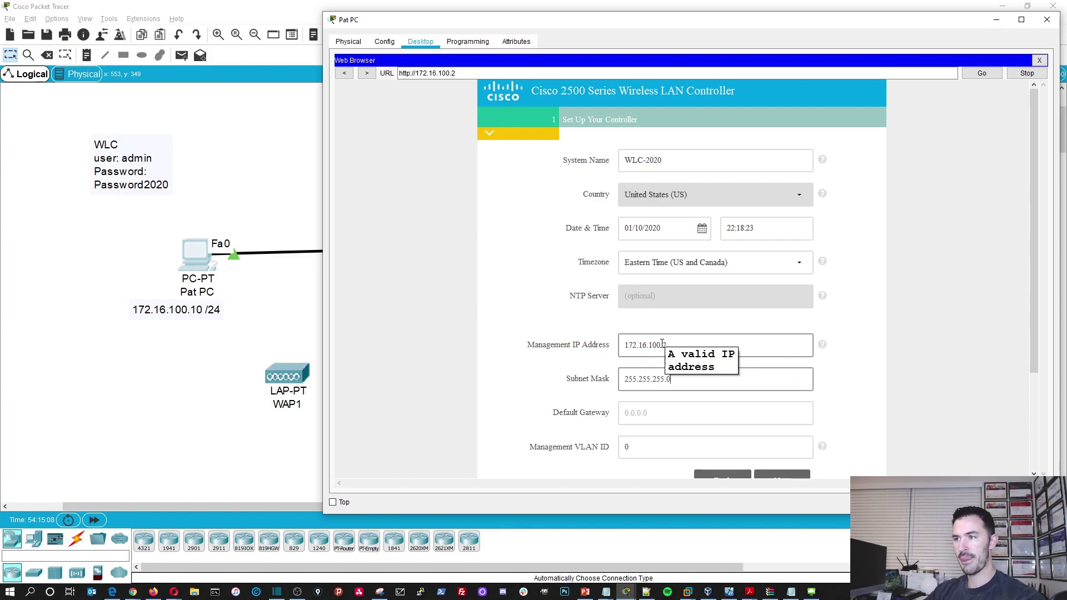
pyautogui.press('Tab')
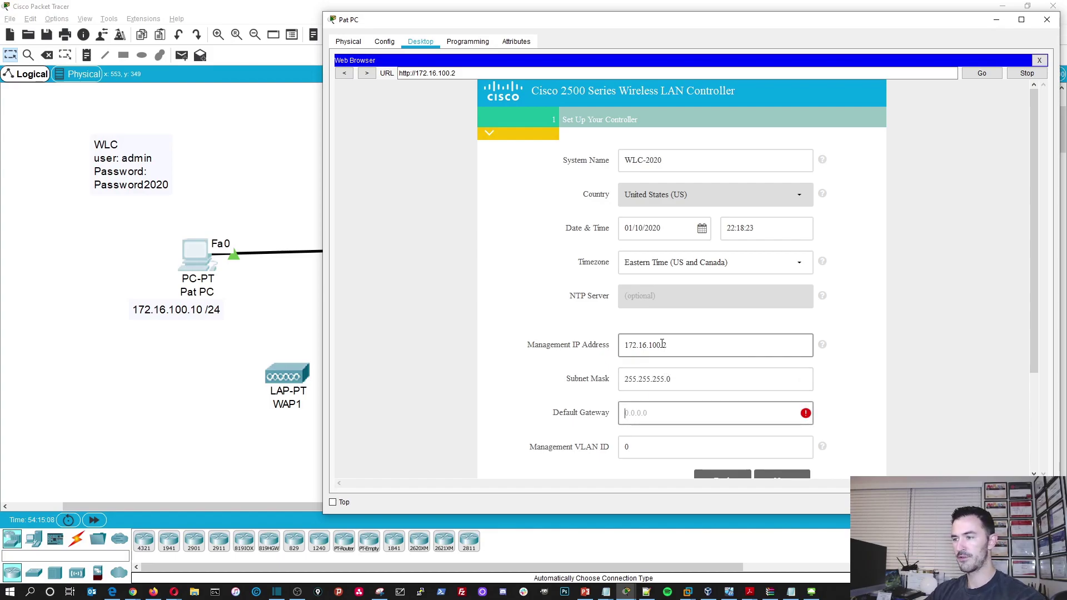
pyautogui.write('172.16.100.1')
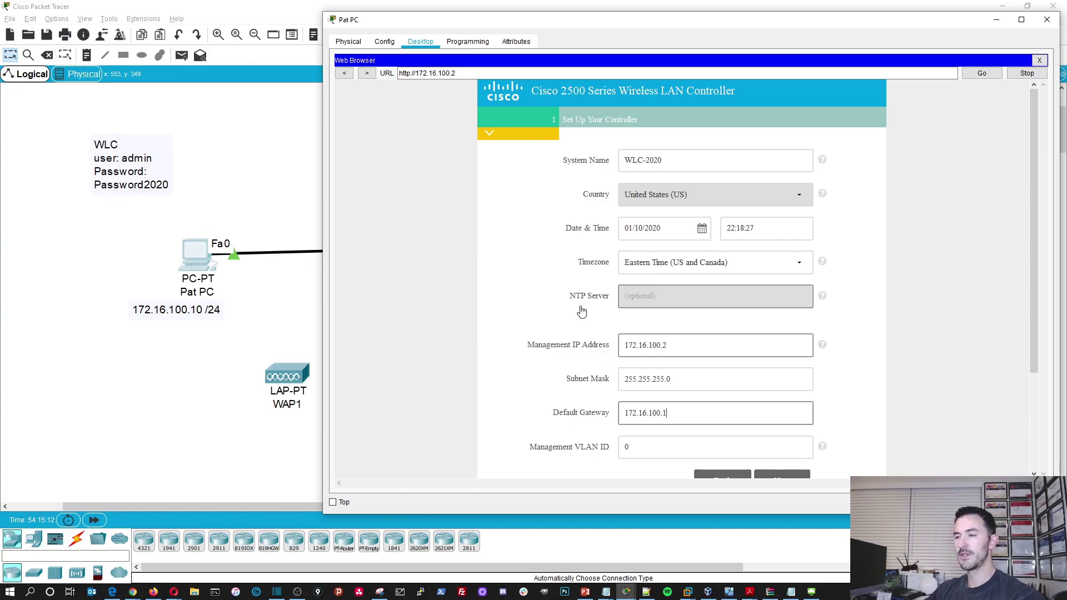
pyautogui.scroll(-1, 574, 305)
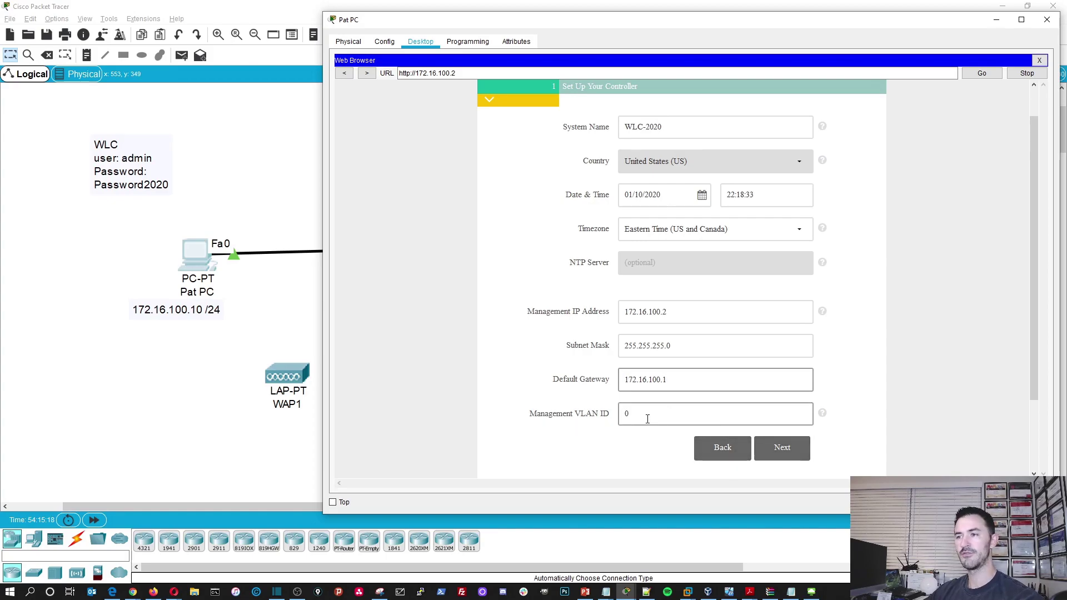
# - On the wireless networks step, type Pat-wifi as the employee network name and select it for copying
pyautogui.click(781, 447)
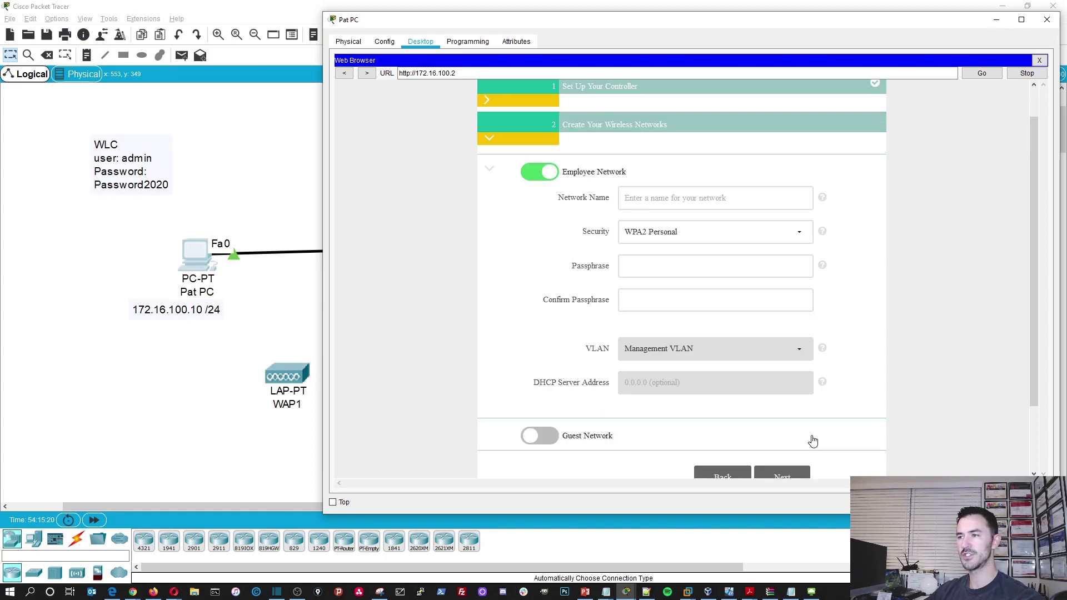
pyautogui.click(657, 198)
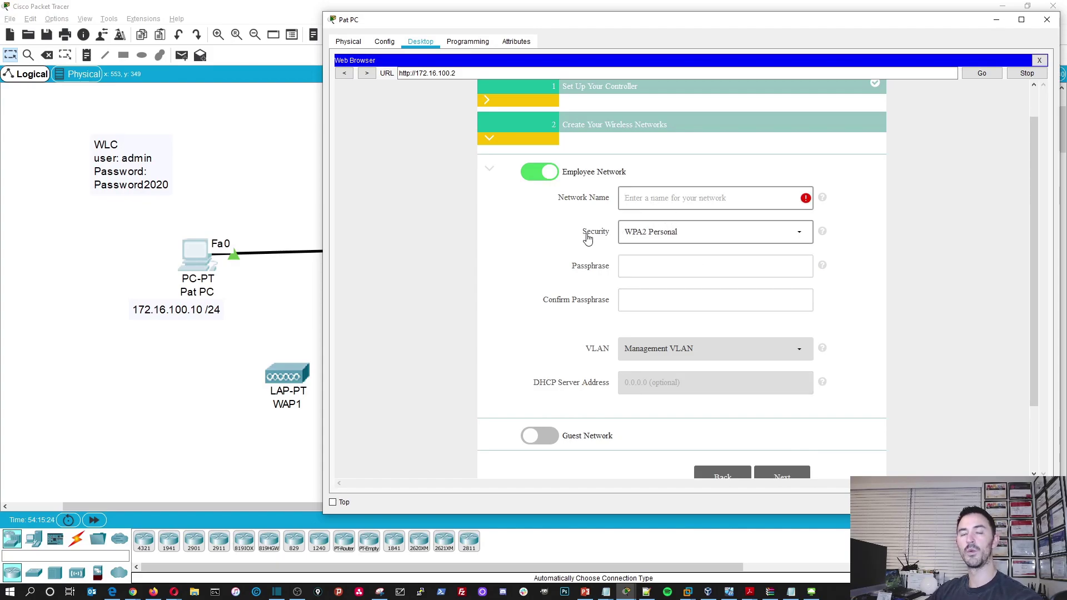
pyautogui.click(648, 196)
pyautogui.write('P')
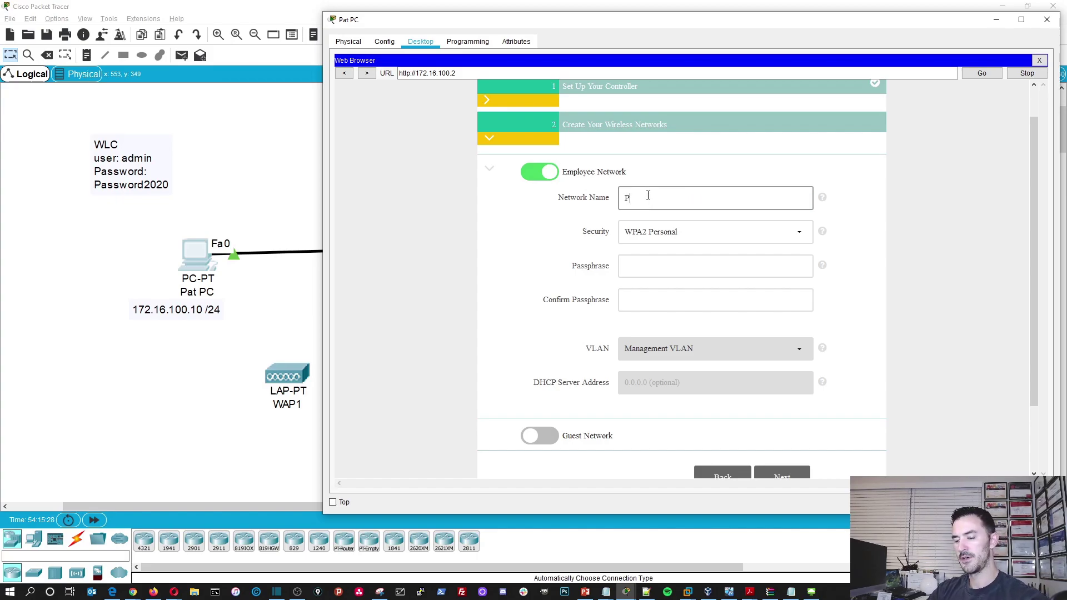
pyautogui.write('at-w')
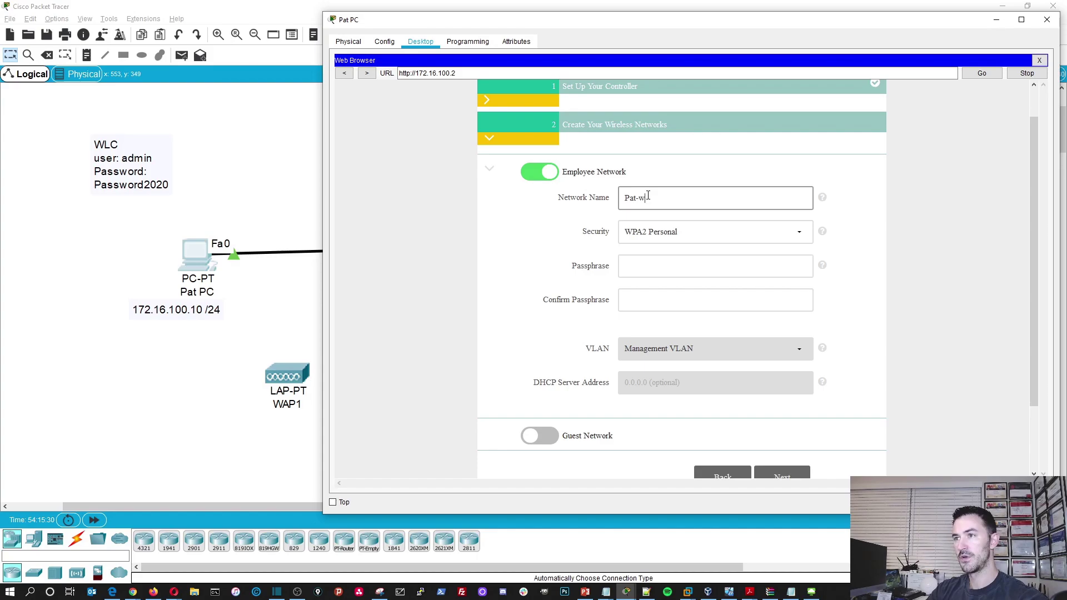
pyautogui.write('ir')
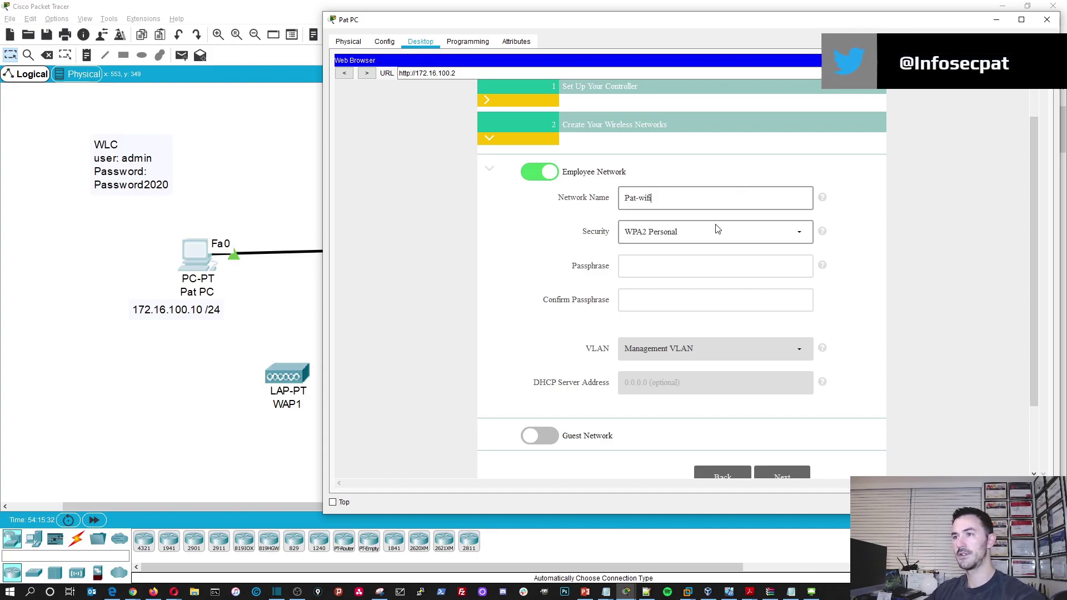
pyautogui.moveTo(661, 198); pyautogui.dragTo(523, 197)
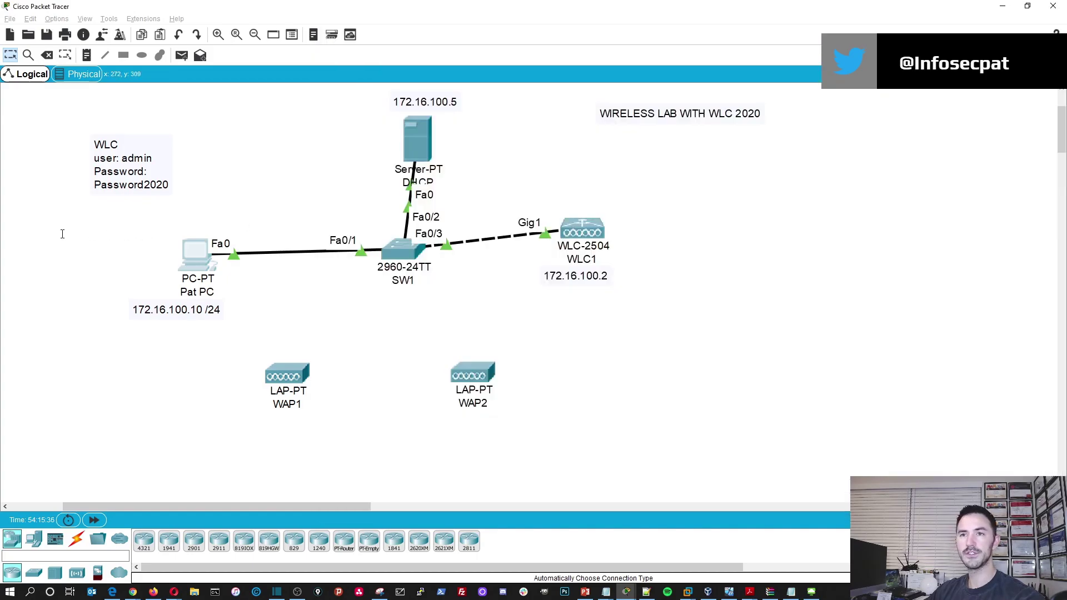
# - Add a note listing SSID Pat-wifi and its wireless password, positioned beside the WLC note
pyautogui.click(62, 233)
pyautogui.click(87, 55)
pyautogui.click(65, 249)
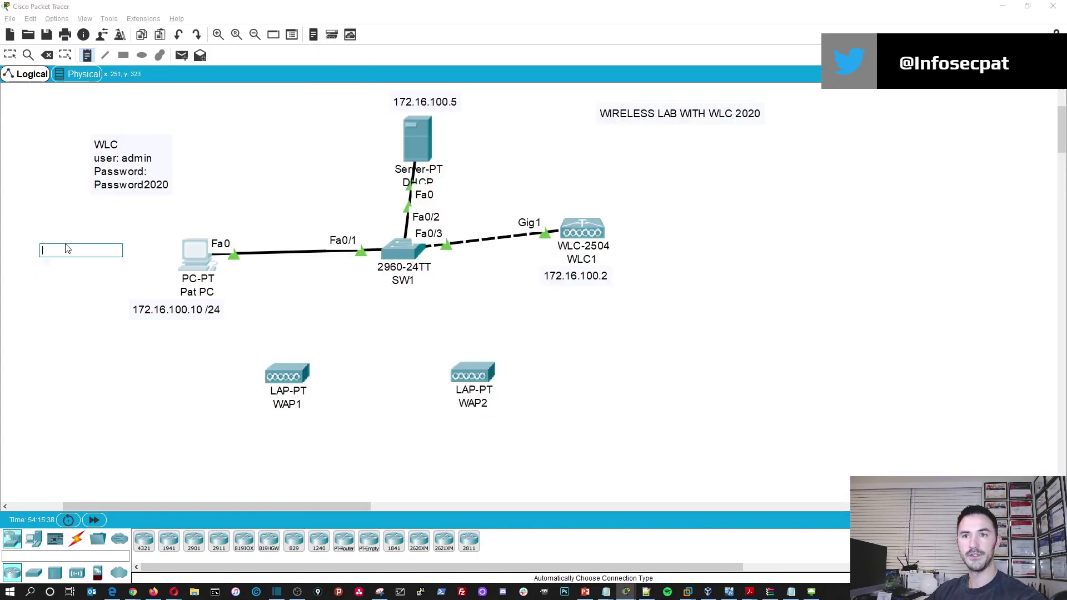
pyautogui.write('S')
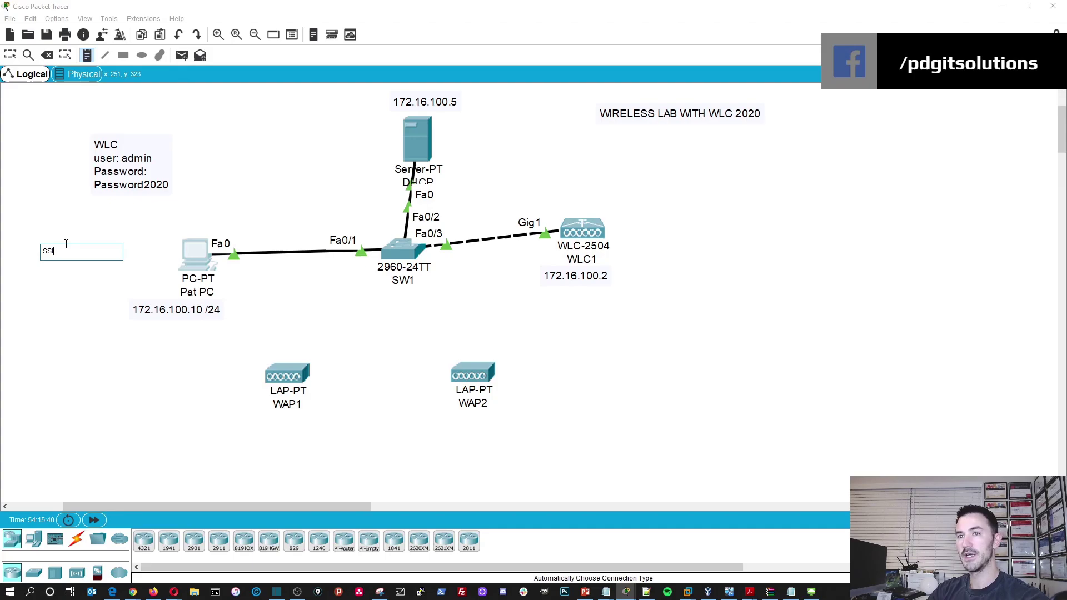
pyautogui.write('SID:')
pyautogui.press('Return')
pyautogui.write('Pat-wifi')
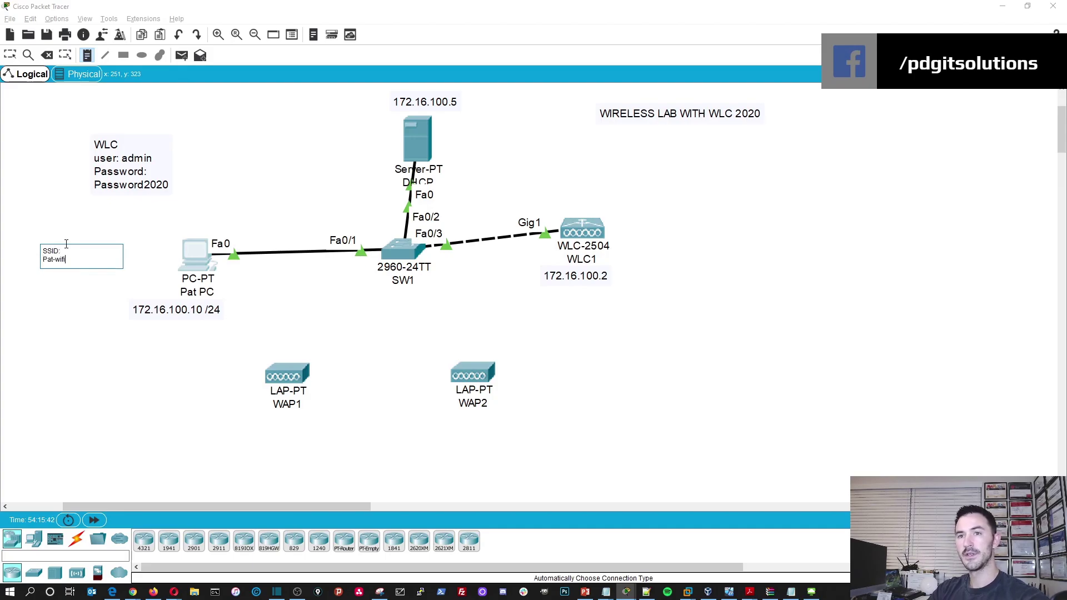
pyautogui.press('Return')
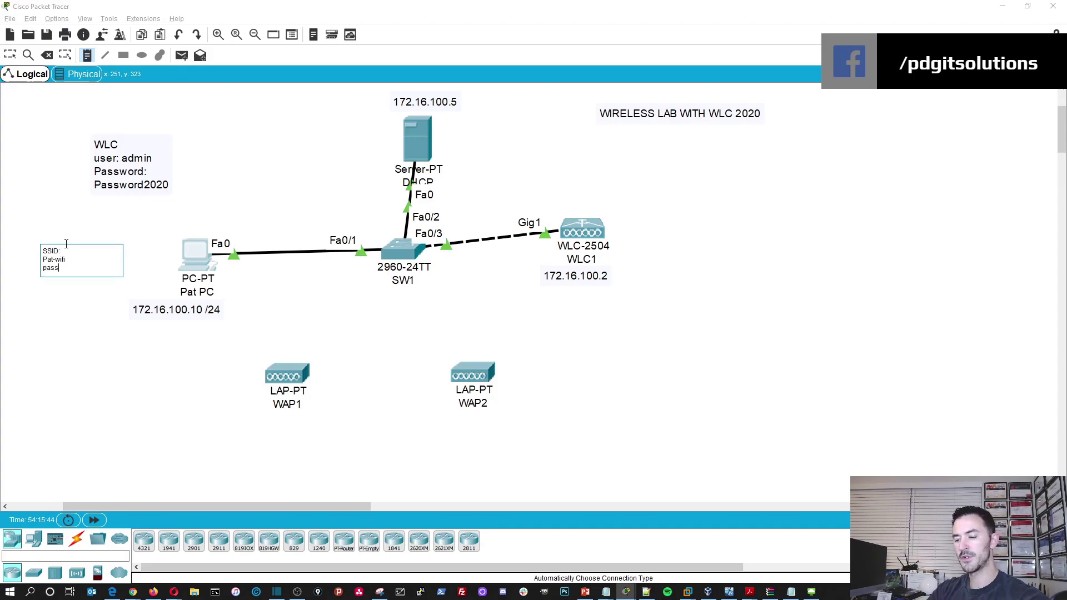
pyautogui.write('password:')
pyautogui.press('Return')
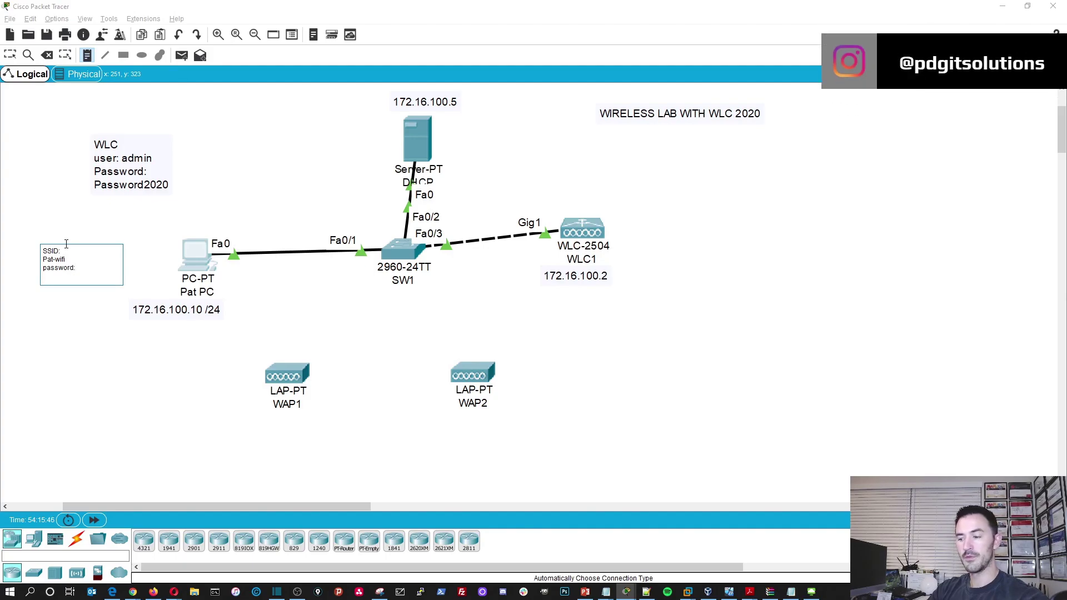
pyautogui.write('Password2020')
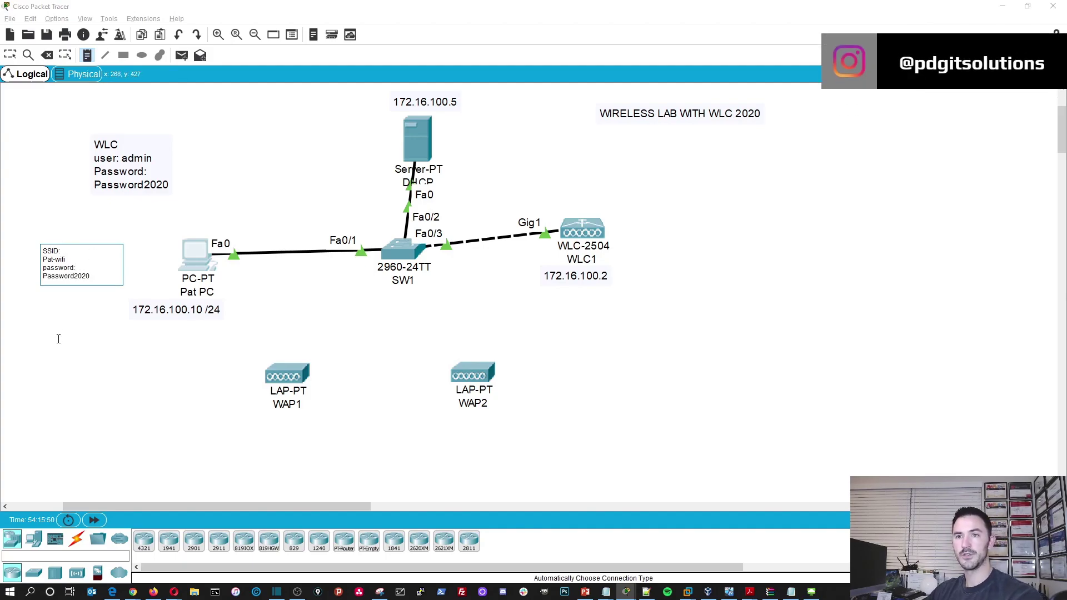
pyautogui.press('Escape')
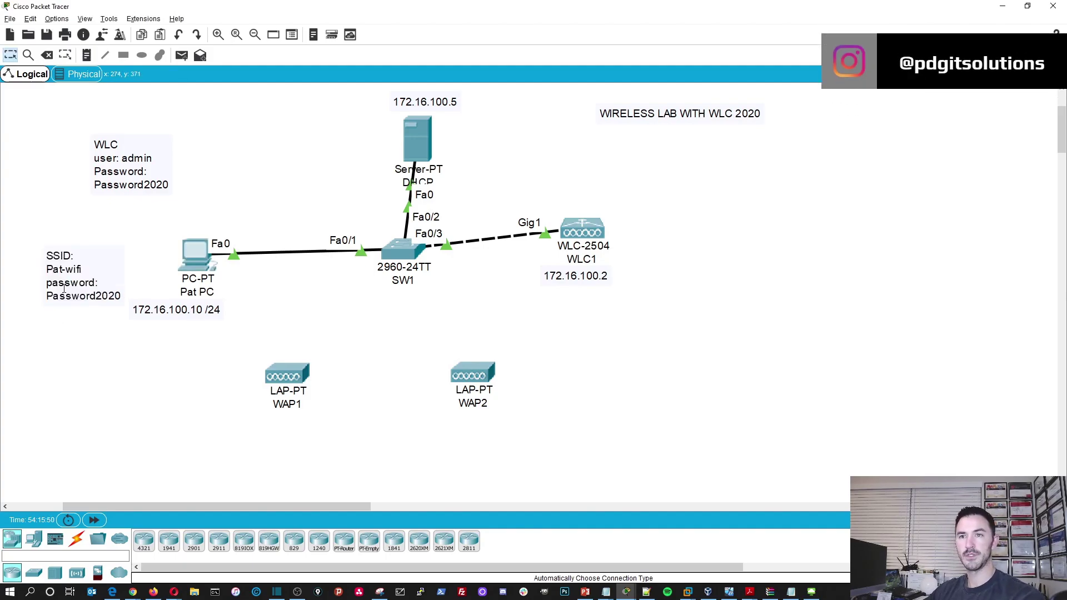
pyautogui.moveTo(64, 264); pyautogui.dragTo(245, 159)
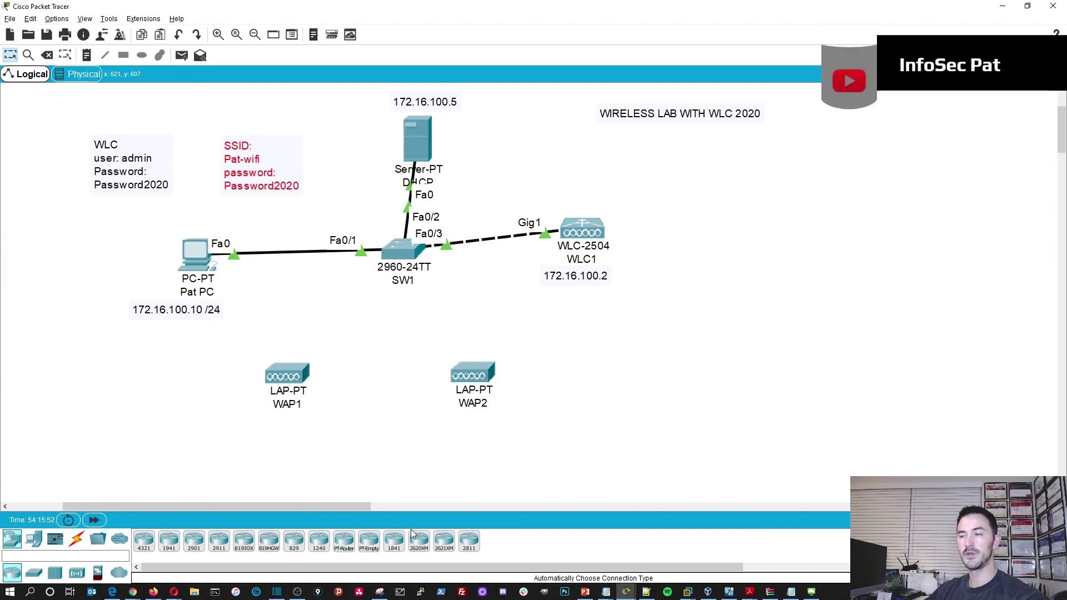
# - Give Pat-wifi WPA2 Personal security with a confirmed passphrase and advance to Advanced Setting
pyautogui.click(195, 251)
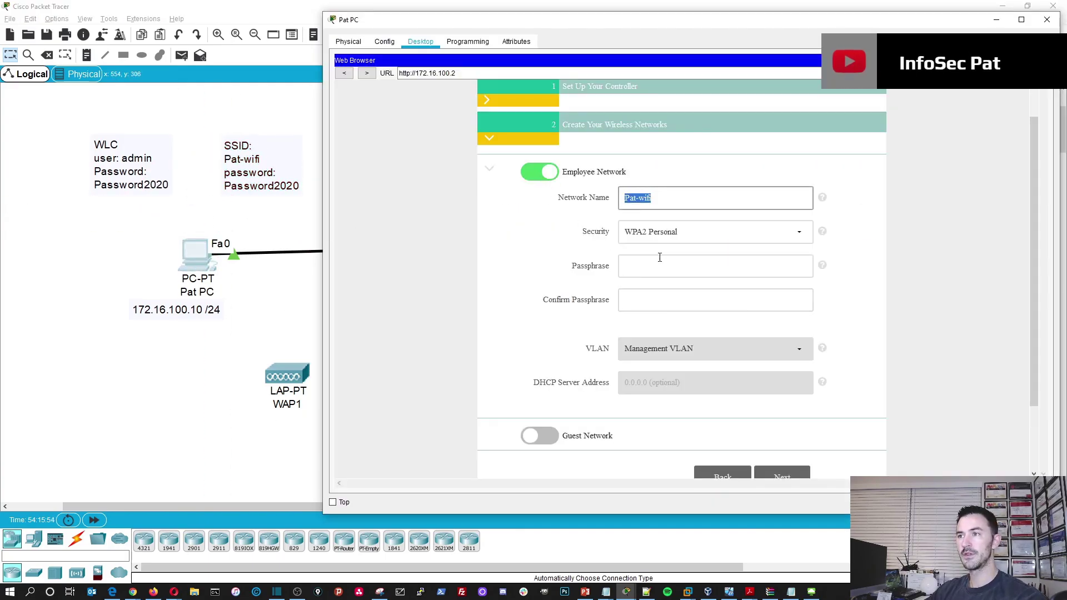
pyautogui.click(663, 258)
pyautogui.click(710, 233)
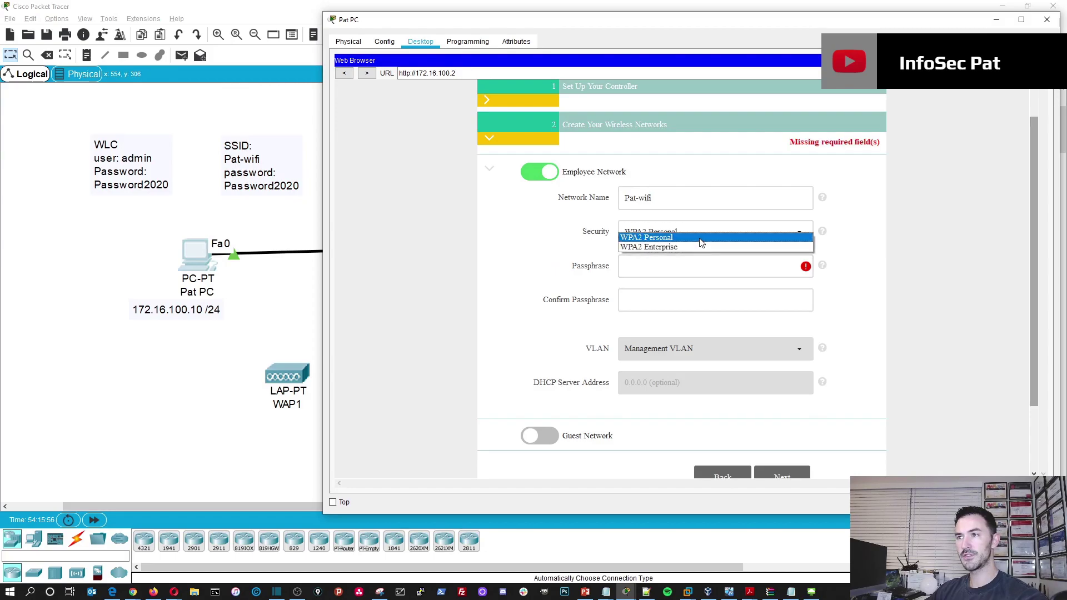
pyautogui.click(701, 238)
pyautogui.click(658, 265)
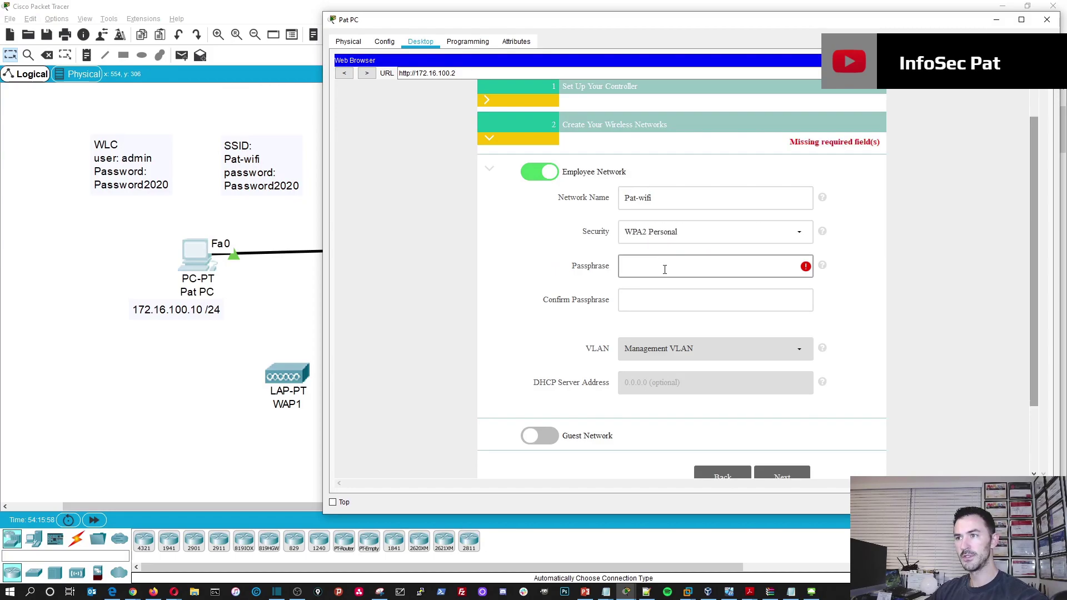
pyautogui.write('P')
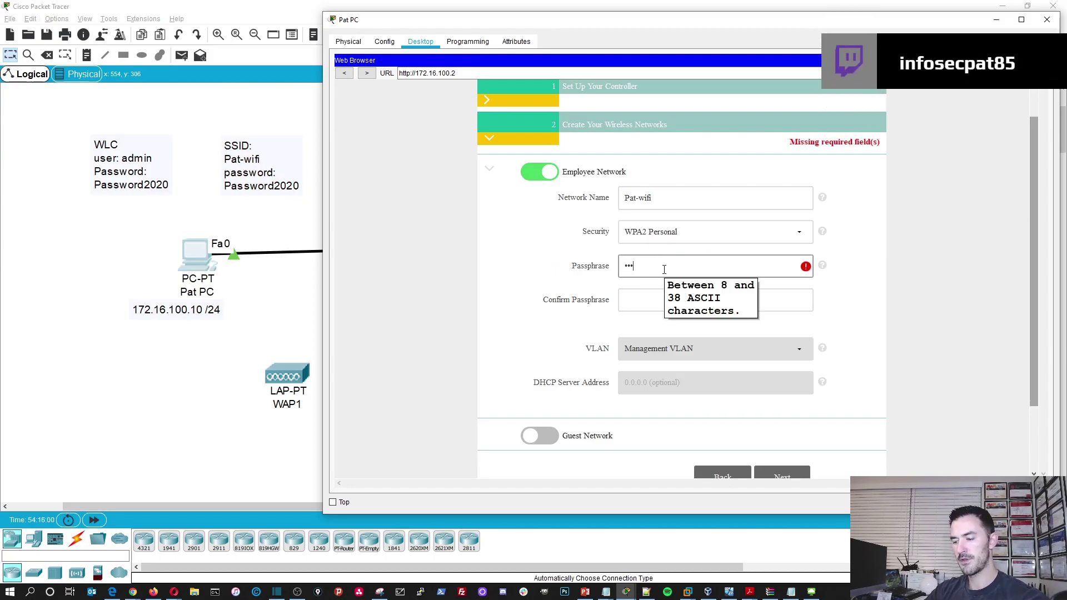
pyautogui.write('assword')
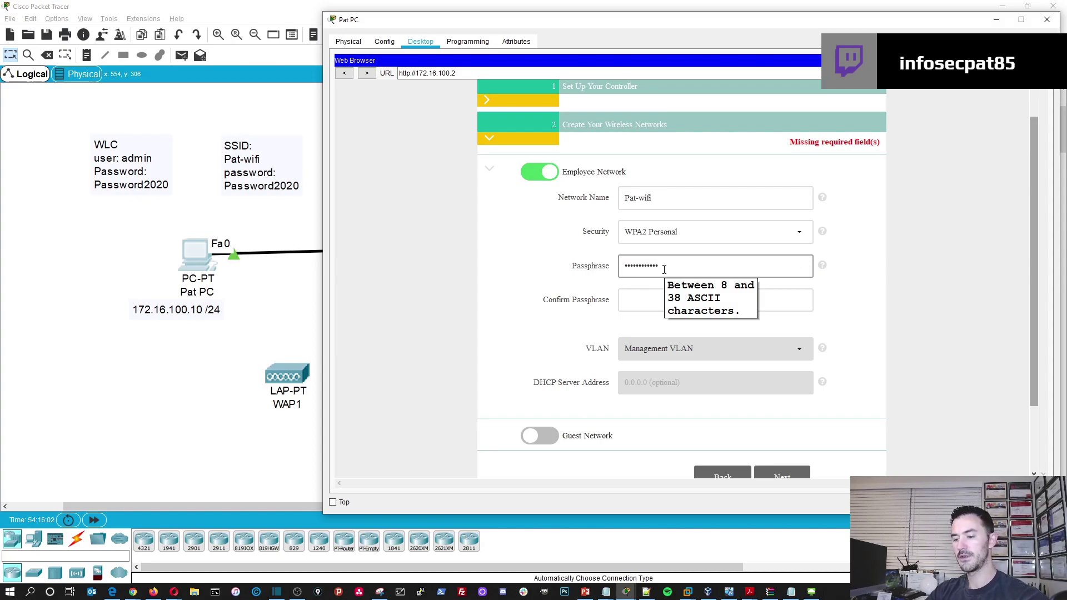
pyautogui.press('Tab')
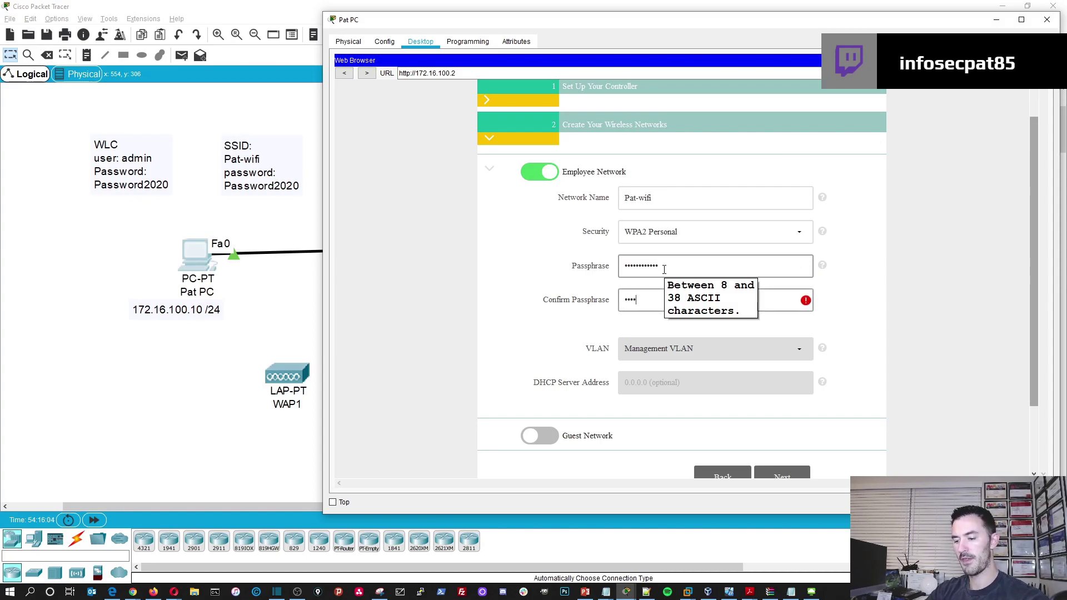
pyautogui.write('Password2020')
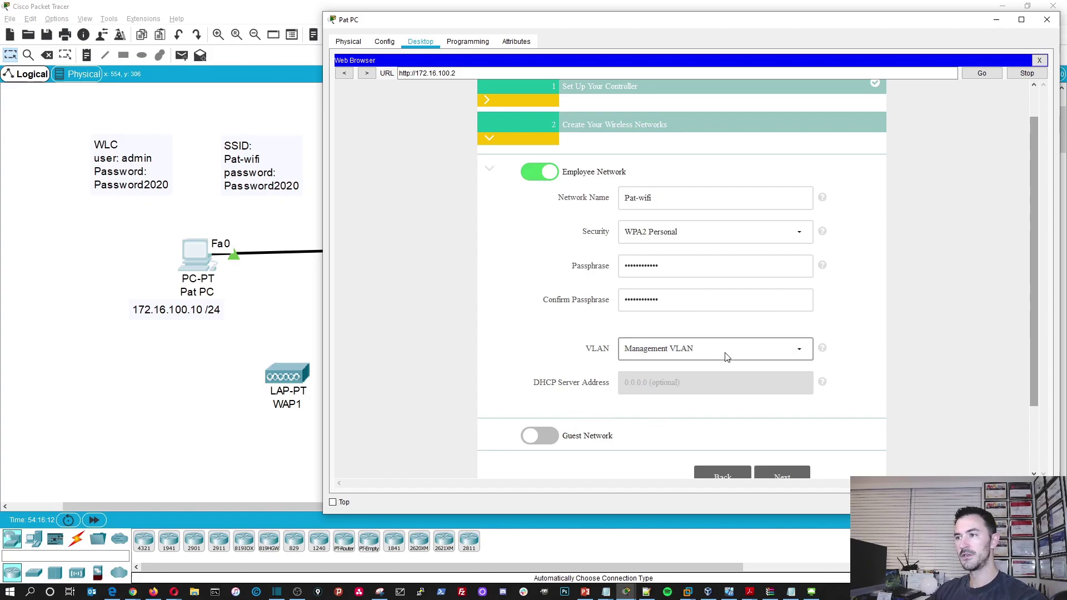
pyautogui.scroll(-3, 831, 397)
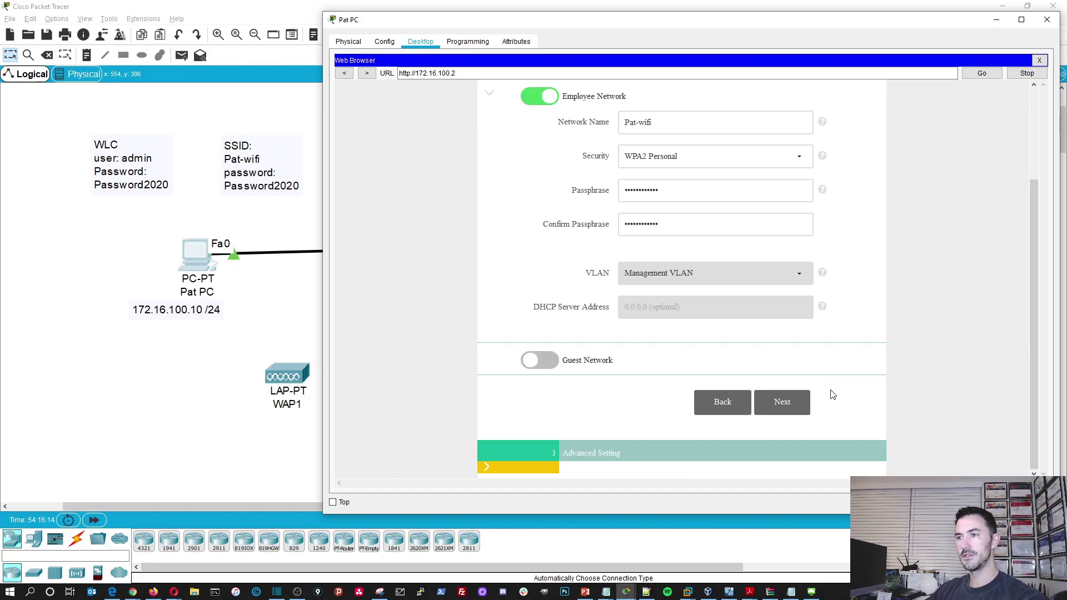
pyautogui.click(782, 402)
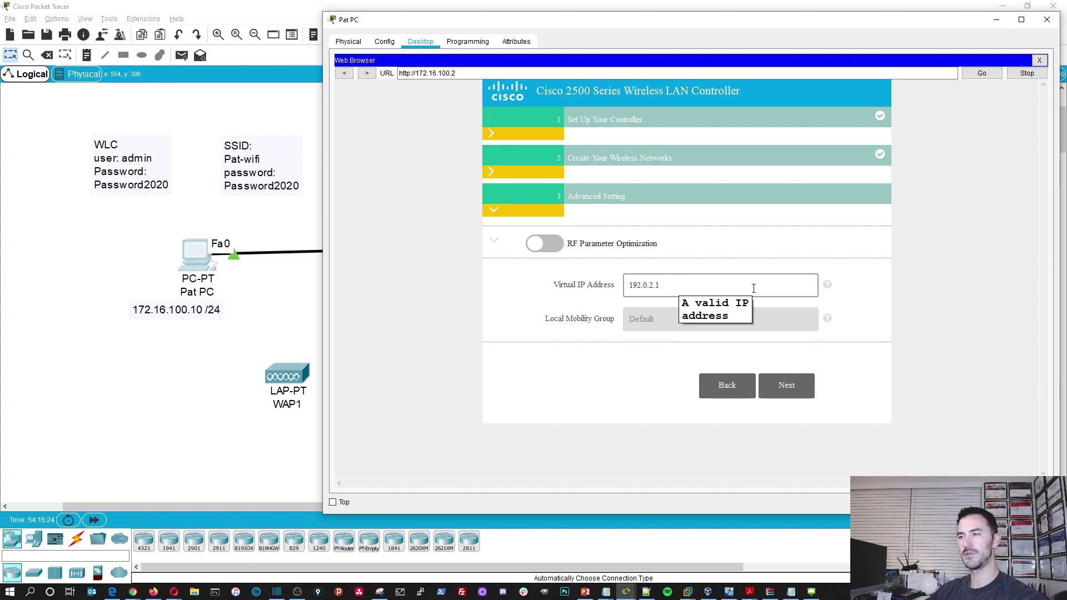
# - Apply the WLC wizard settings from the summary page and confirm the save and reboot
pyautogui.click(805, 394)
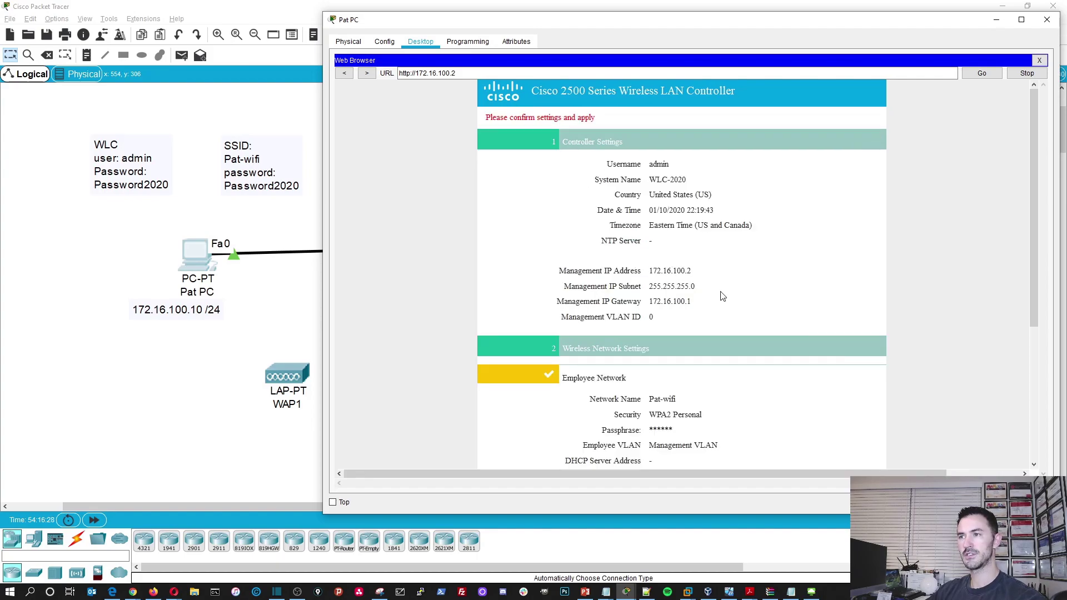
pyautogui.scroll(-5, 722, 296)
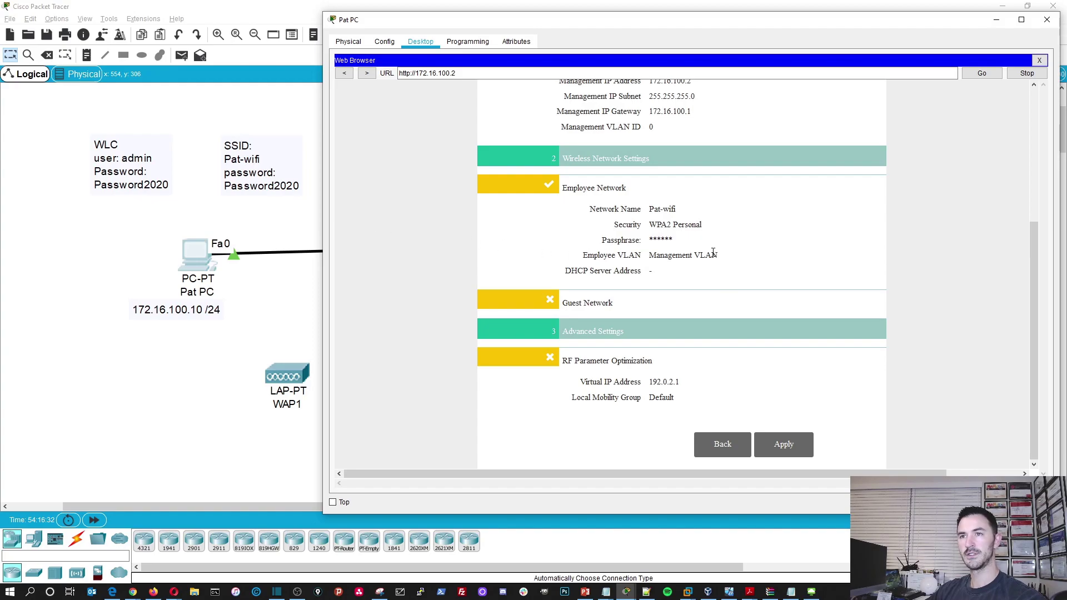
pyautogui.click(788, 442)
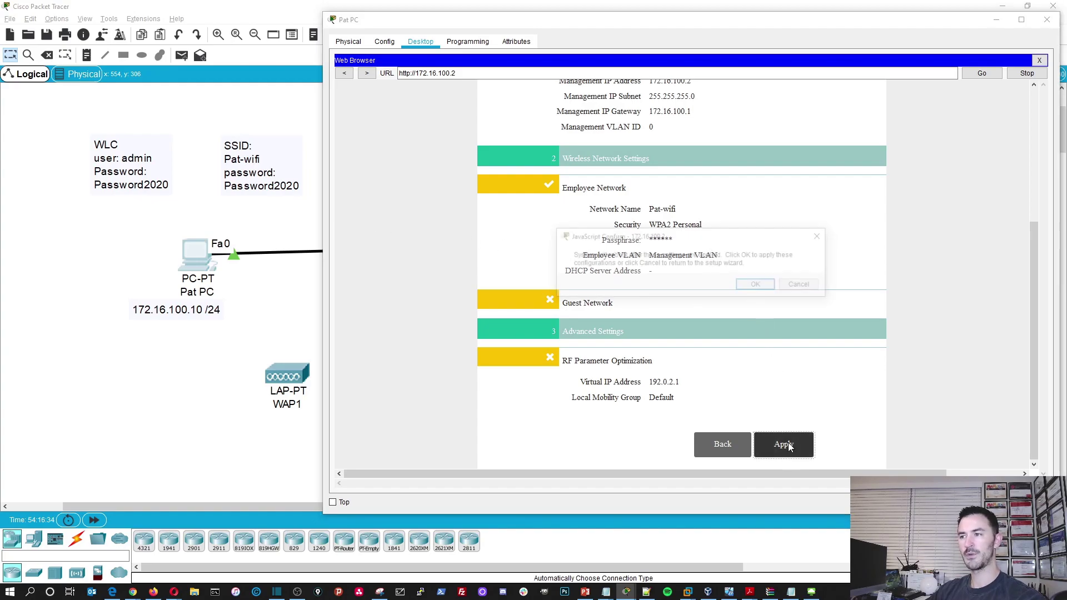
pyautogui.click(757, 285)
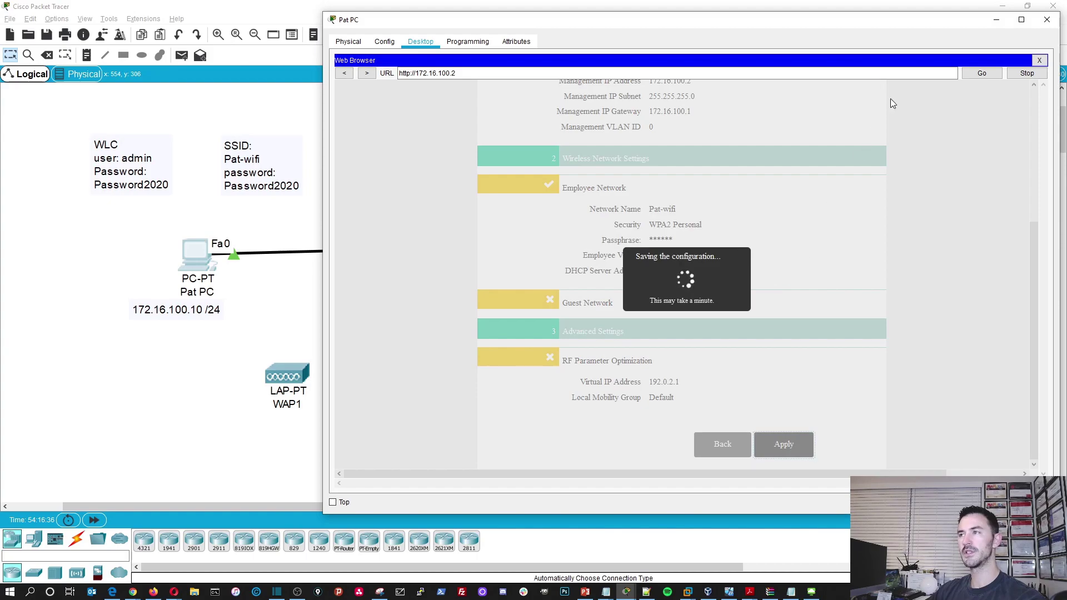
# - Close Pat PC, reposition SW1, and enter privileged mode on SW1's maximized CLI
pyautogui.click(1049, 25)
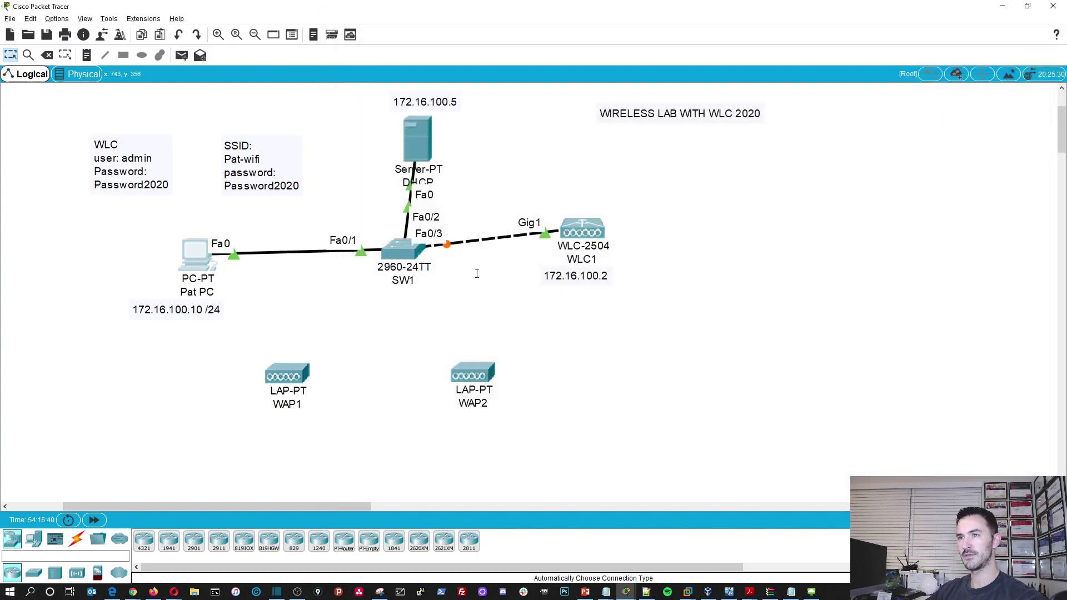
pyautogui.moveTo(442, 258); pyautogui.dragTo(398, 316)
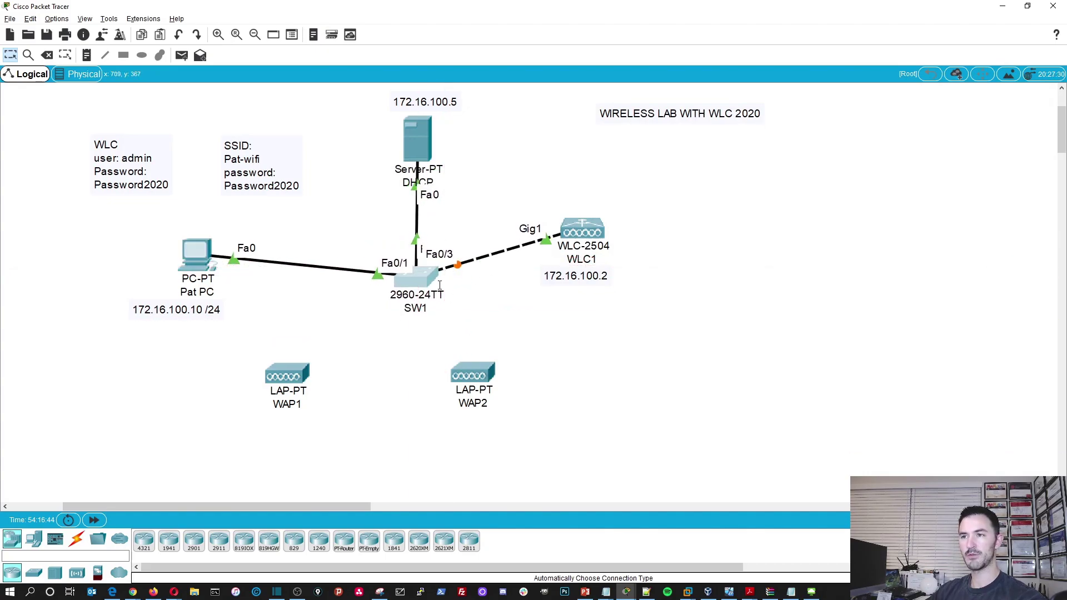
pyautogui.click(421, 280)
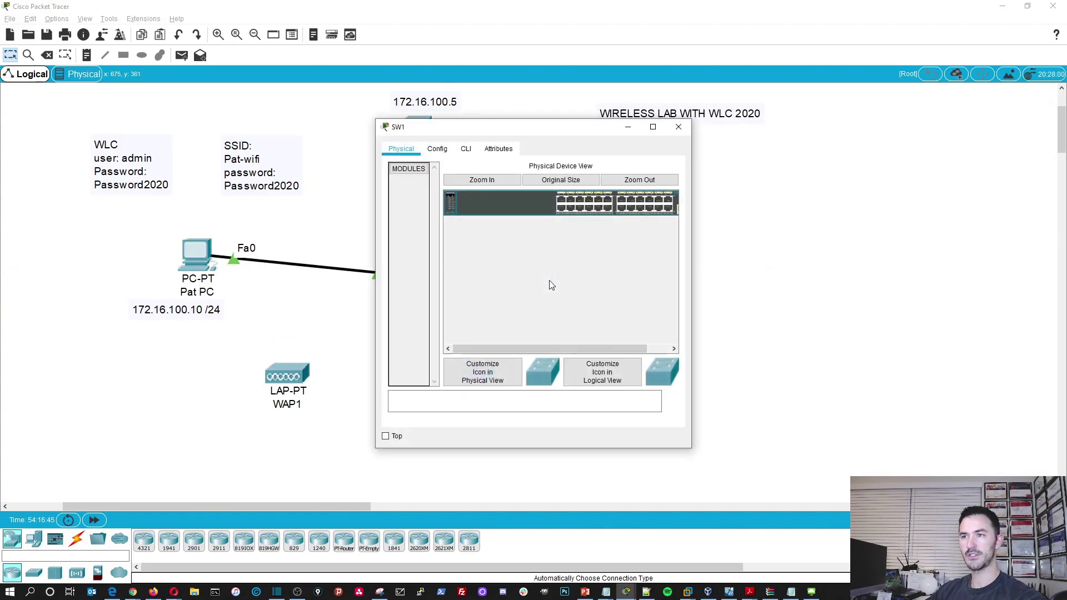
pyautogui.click(466, 148)
pyautogui.doubleClick(505, 131)
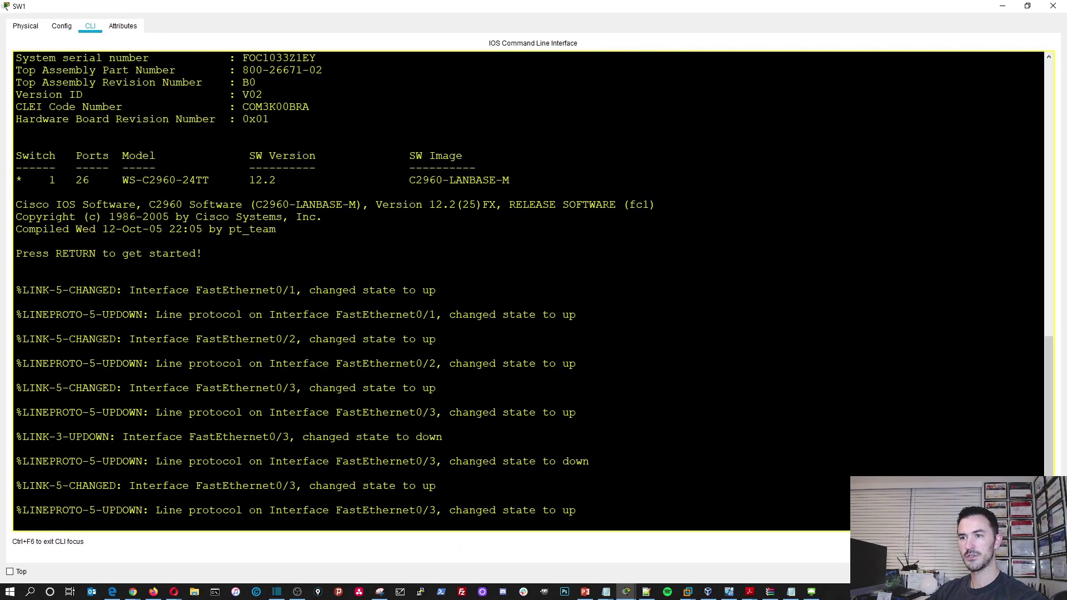
pyautogui.press('Return')
pyautogui.press('Return')
pyautogui.press('Return')
pyautogui.press('Return')
pyautogui.press('Return')
pyautogui.write('en')
pyautogui.press('Return')
pyautogui.press('Return')
pyautogui.press('Return')
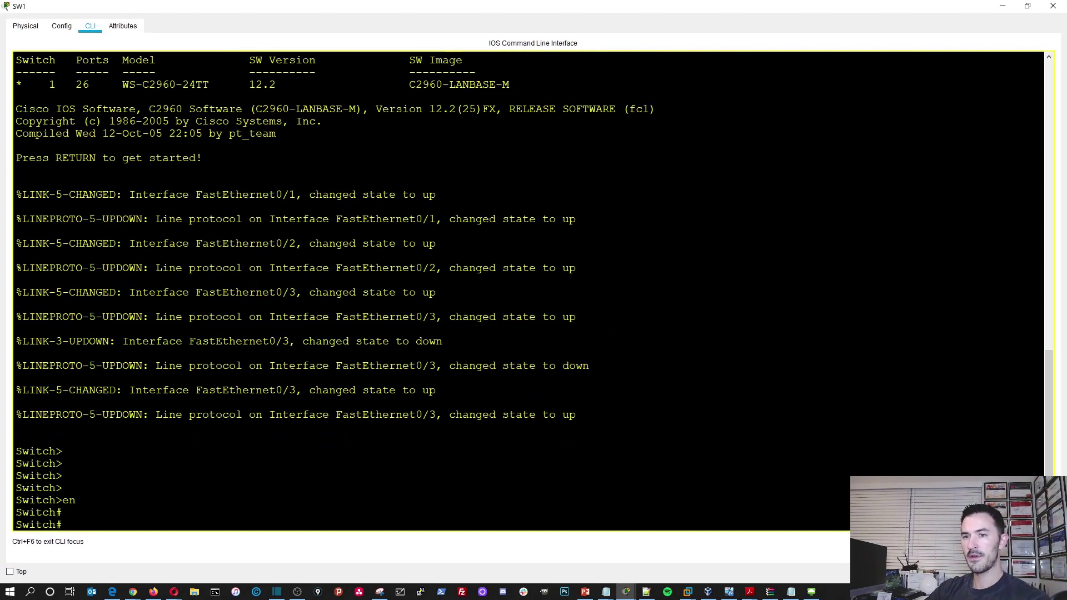
# - Run show interfaces status on SW1 and confirm Fa0/3 is connected
pyautogui.write('sh')
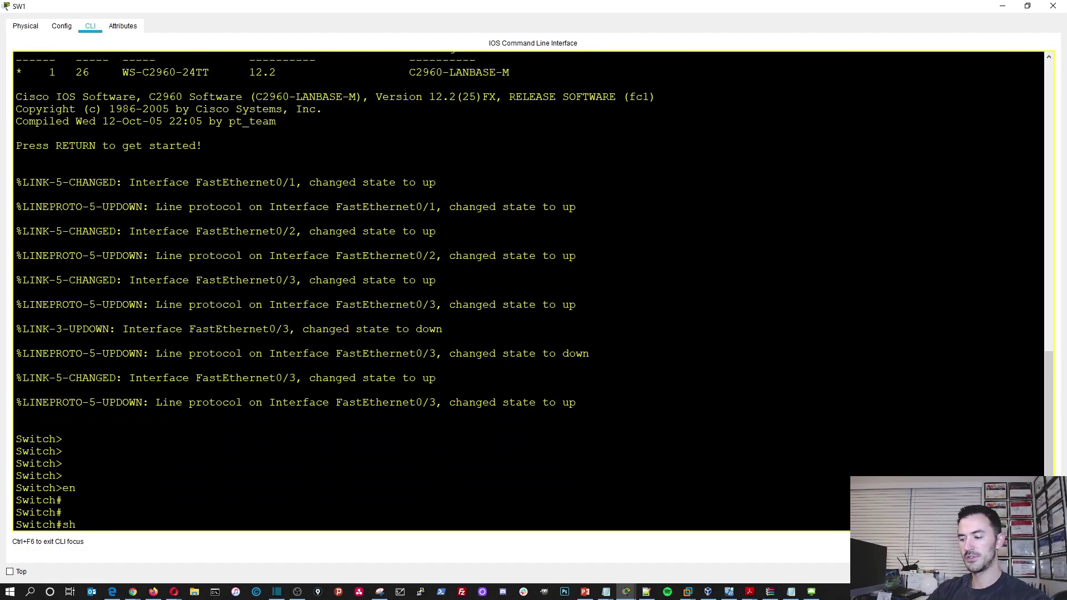
pyautogui.write('now inter st')
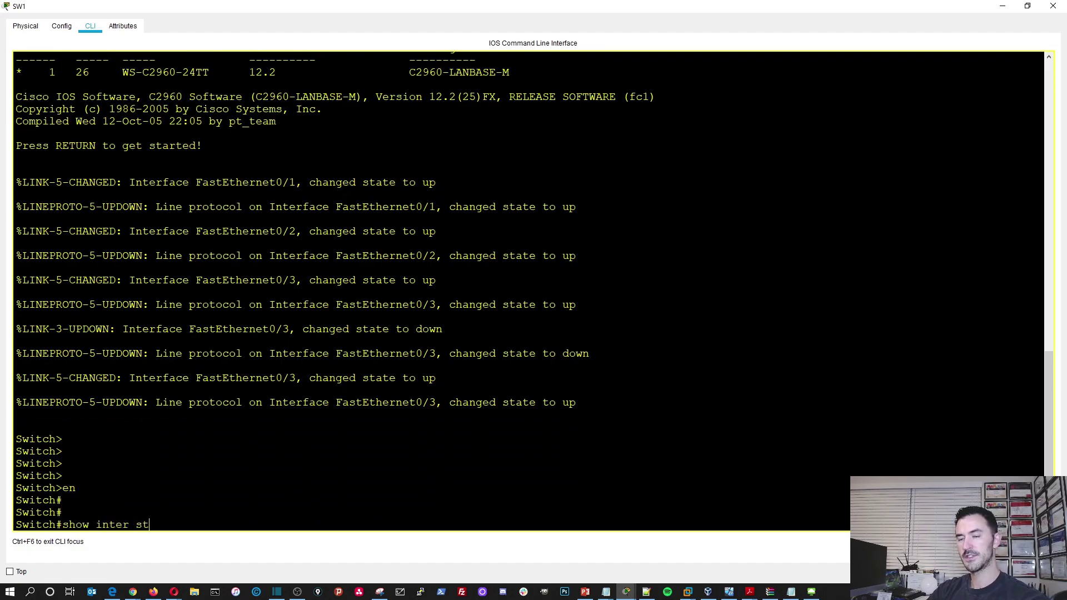
pyautogui.write('at')
pyautogui.press('Tab')
pyautogui.write('us')
pyautogui.press('Return')
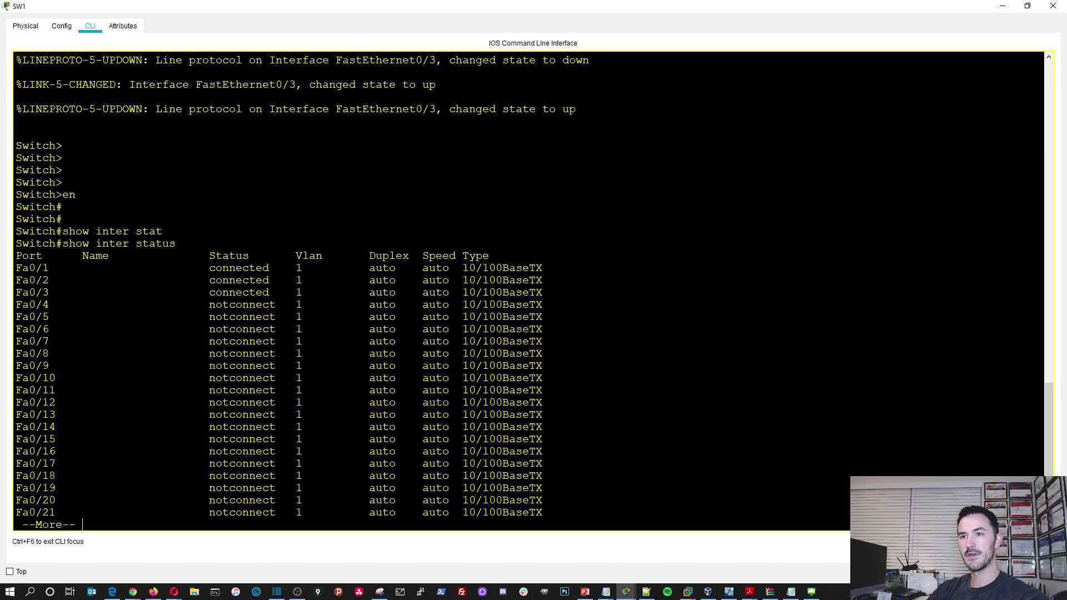
pyautogui.click(1002, 6)
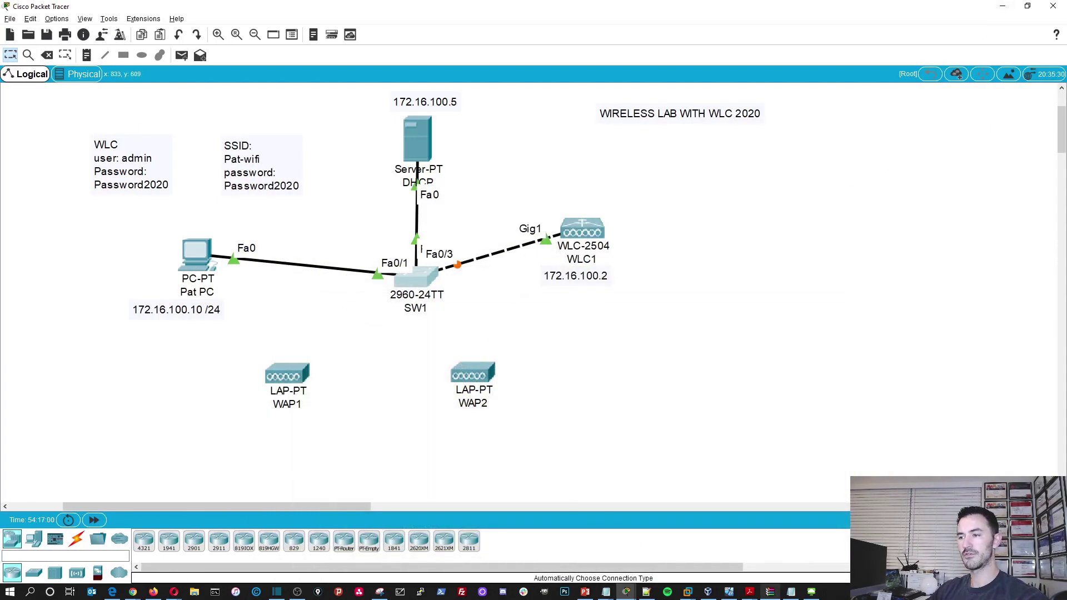
pyautogui.moveTo(811, 591)
pyautogui.click(782, 562)
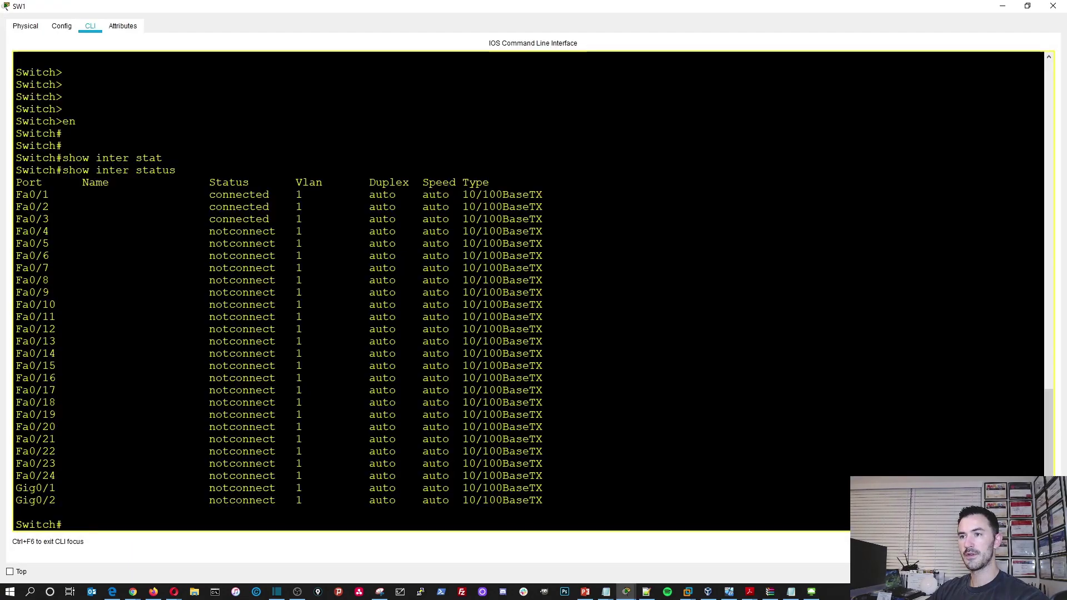
pyautogui.moveTo(62, 219); pyautogui.dragTo(322, 219)
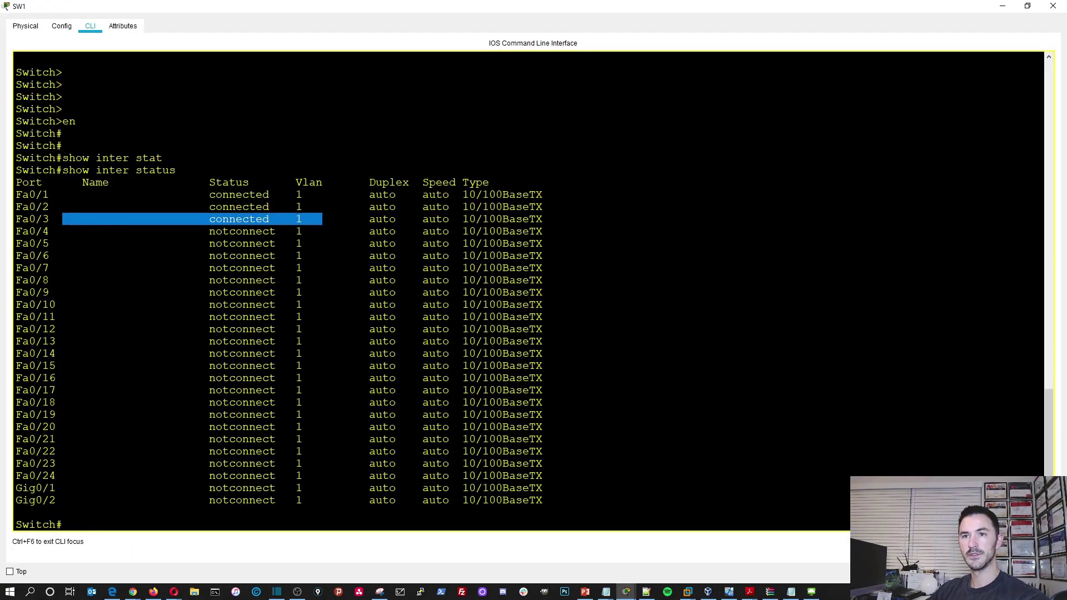
# - Run show spanning-tree for VLAN 1, confirming Fa0/3 forwarding with cost 19
pyautogui.write('show')
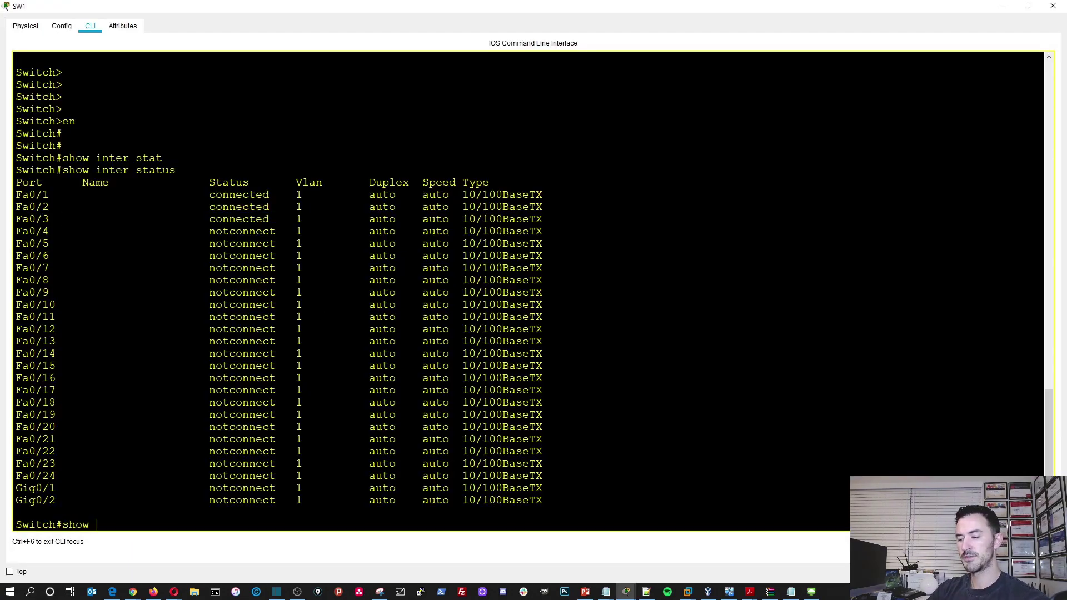
pyautogui.write(' sp')
pyautogui.press('Tab')
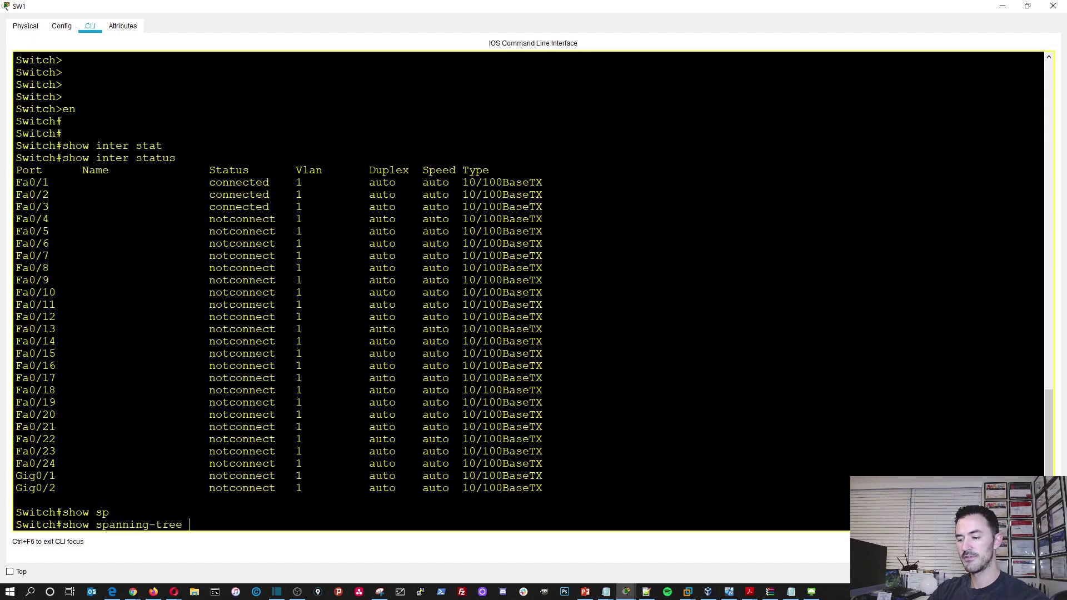
pyautogui.press('Return')
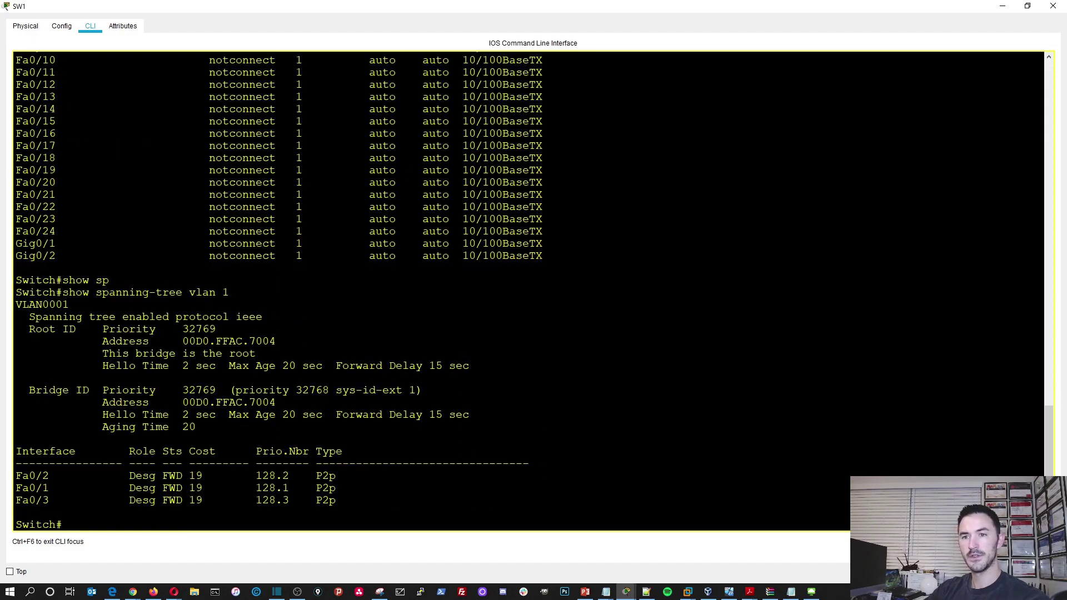
pyautogui.moveTo(176, 500); pyautogui.dragTo(209, 500)
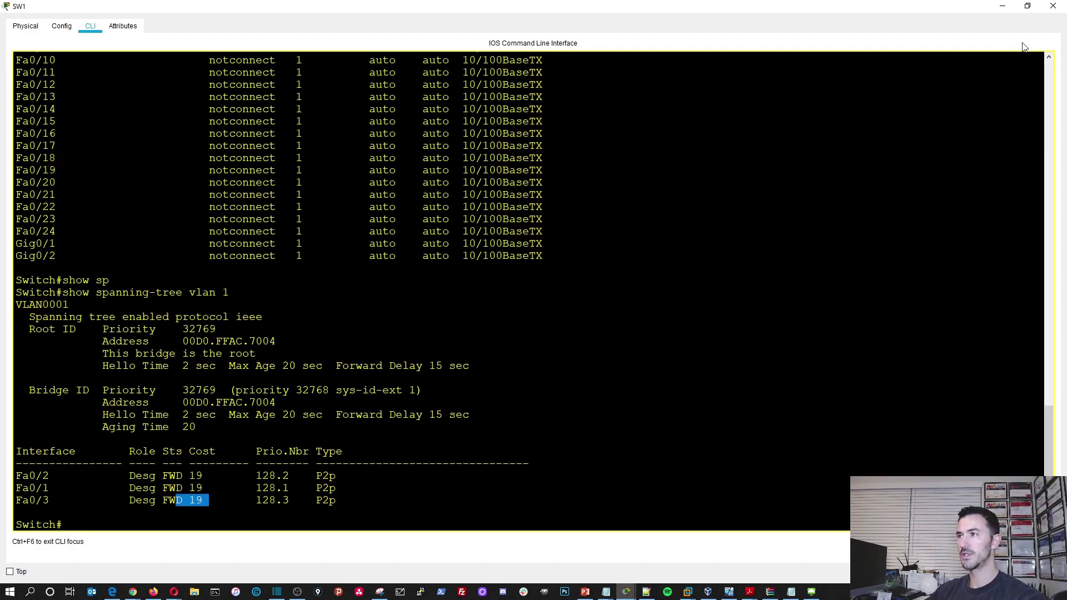
pyautogui.click(1053, 6)
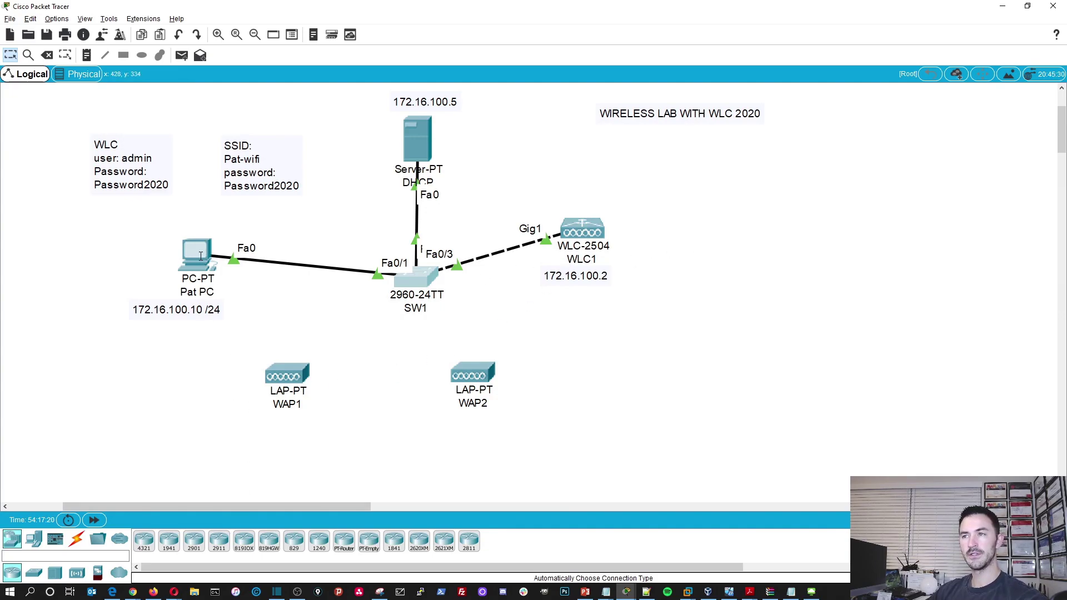
# - Cable WAP1 to SW1 port Fa0/4 with the Automatic Connection Type cable
pyautogui.moveTo(200, 251)
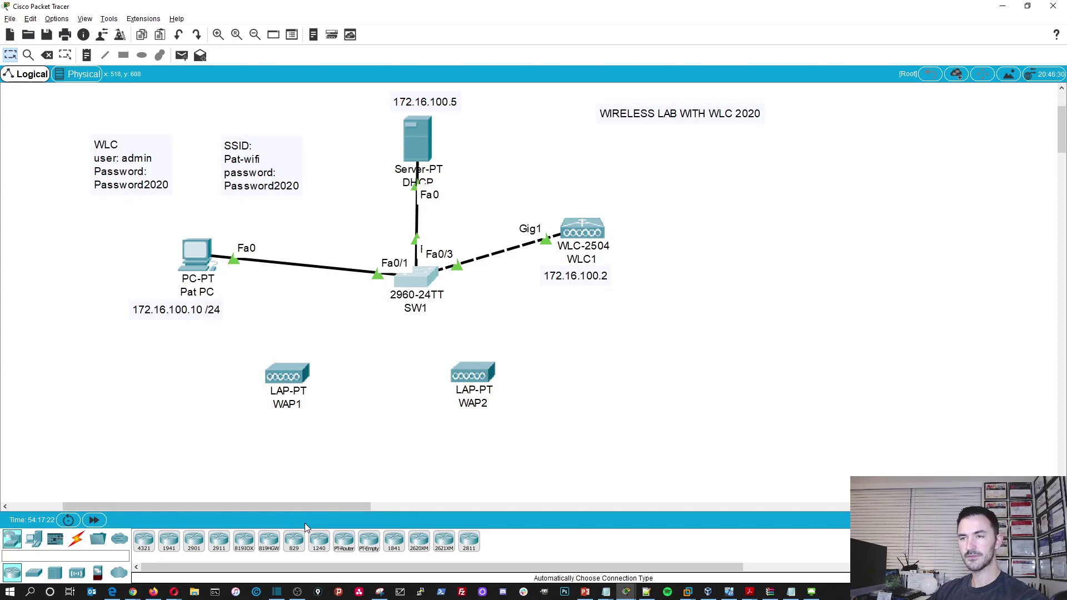
pyautogui.click(76, 539)
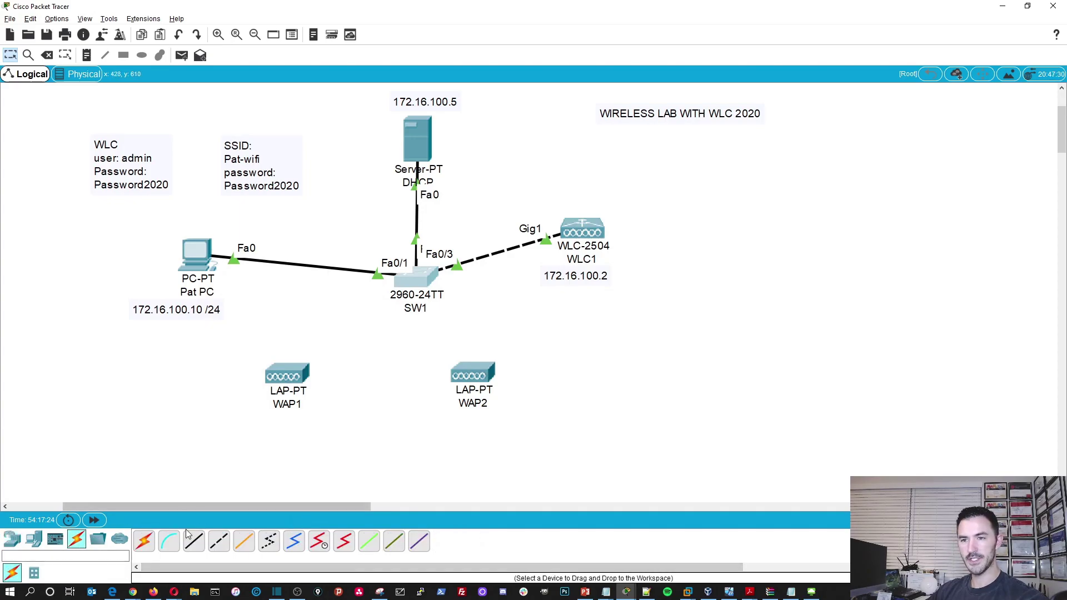
pyautogui.click(165, 540)
pyautogui.click(283, 377)
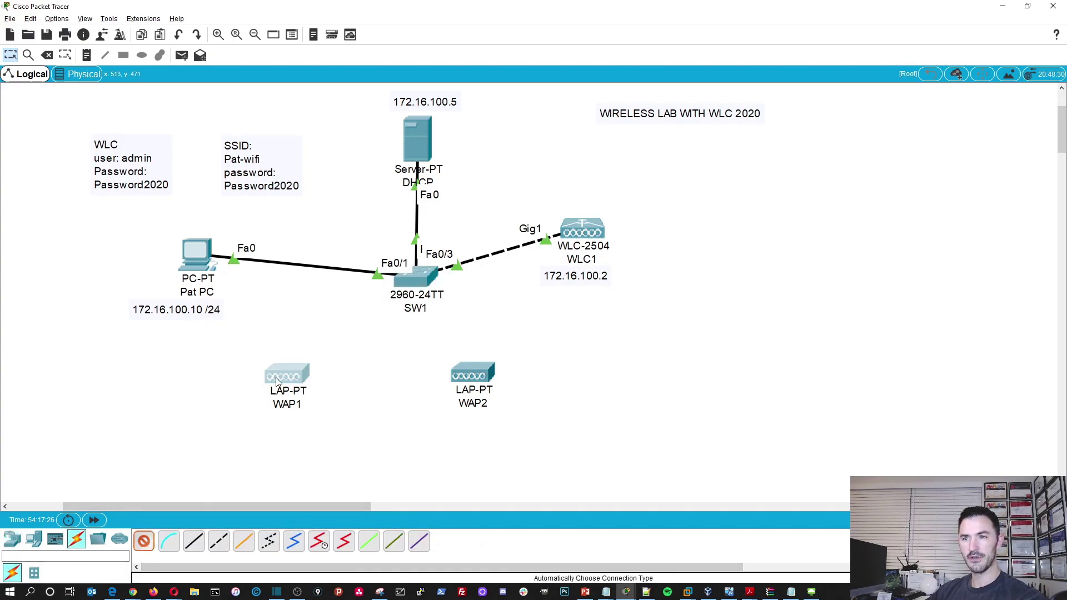
pyautogui.click(414, 282)
pyautogui.click(414, 282)
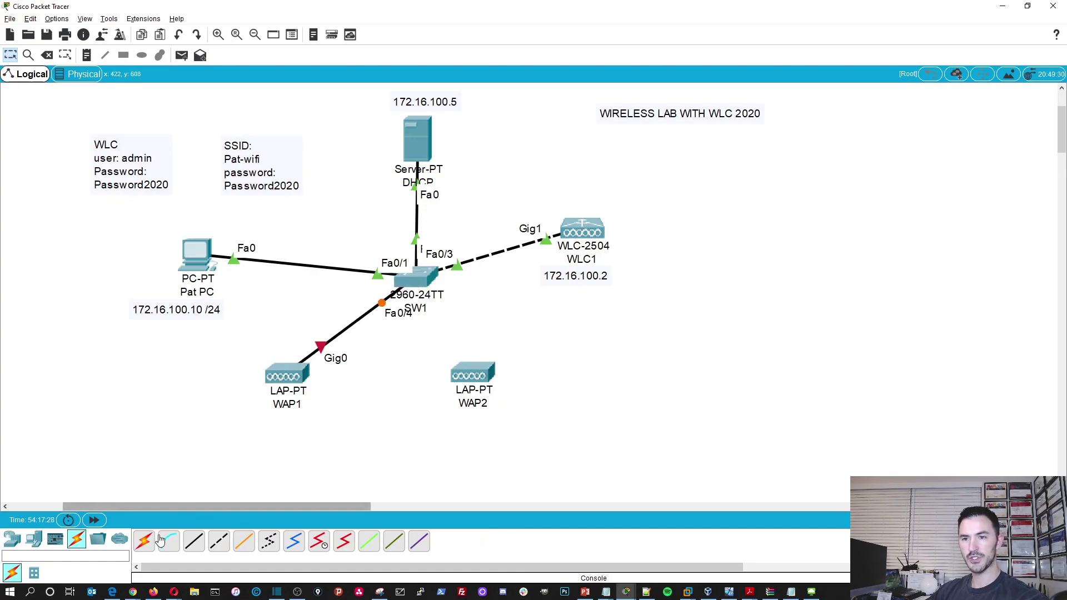
# - Cable WAP2 to SW1 port Fa0/5 and move both access points lower on the canvas
pyautogui.click(473, 378)
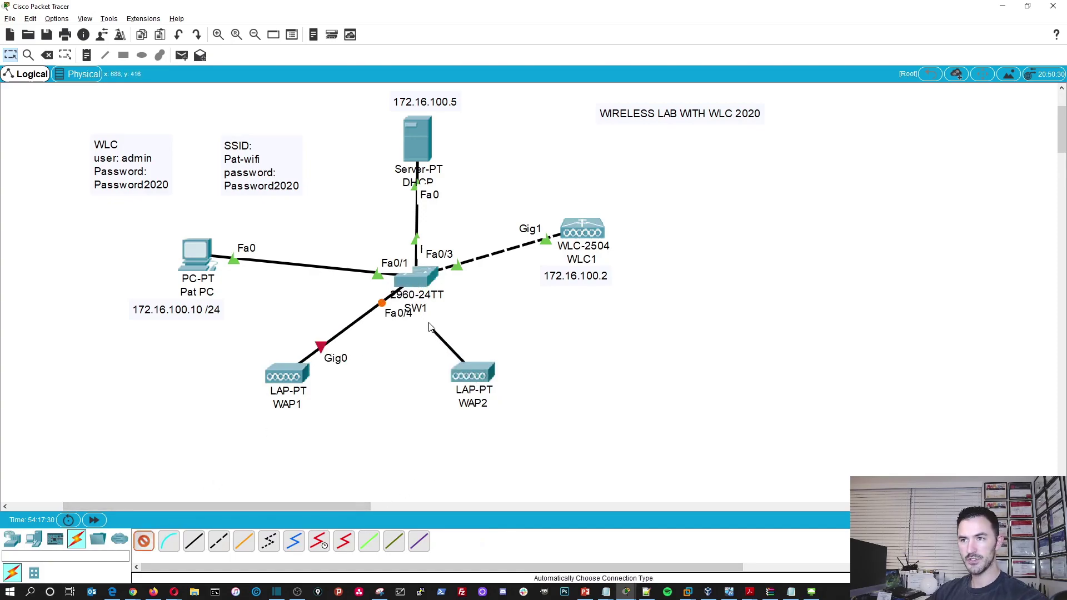
pyautogui.click(418, 283)
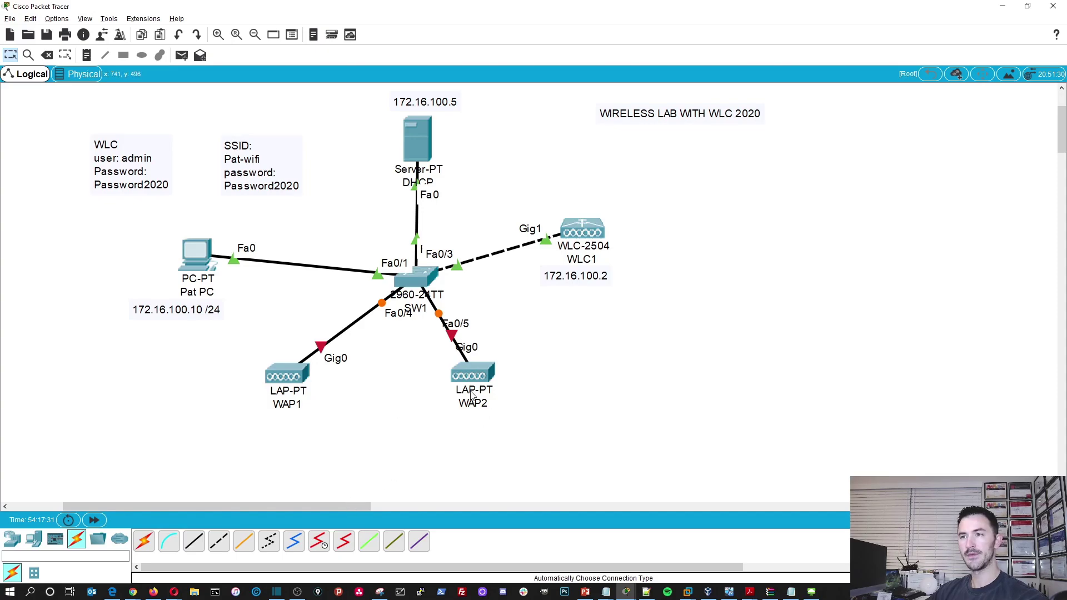
pyautogui.moveTo(471, 378); pyautogui.dragTo(483, 415)
pyautogui.moveTo(294, 387); pyautogui.dragTo(289, 413)
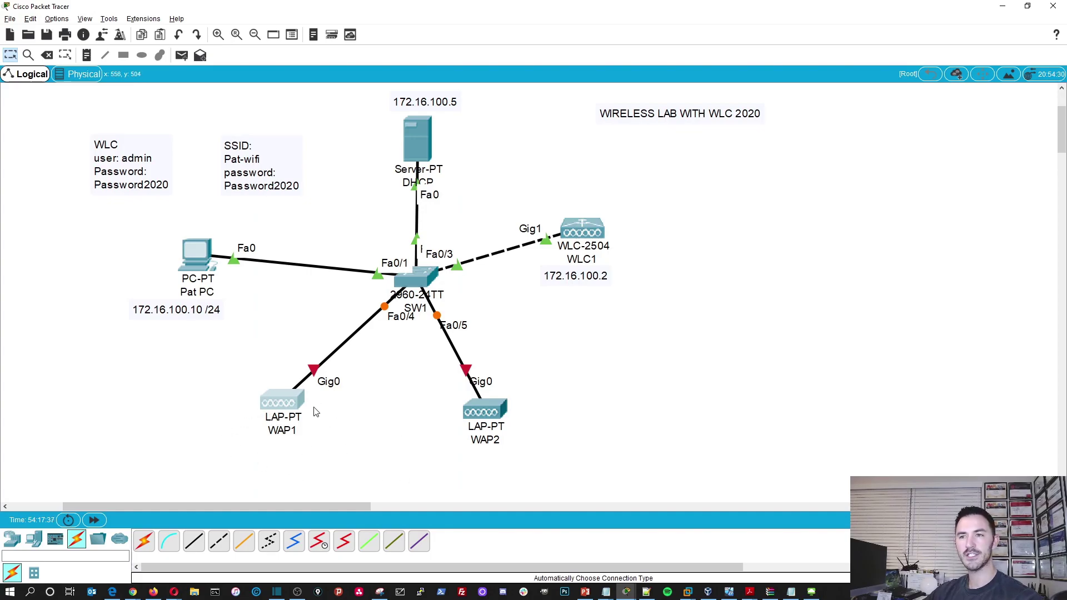
# - Plug the Power Adapter into the power ports of WAP1 and WAP2
pyautogui.click(287, 405)
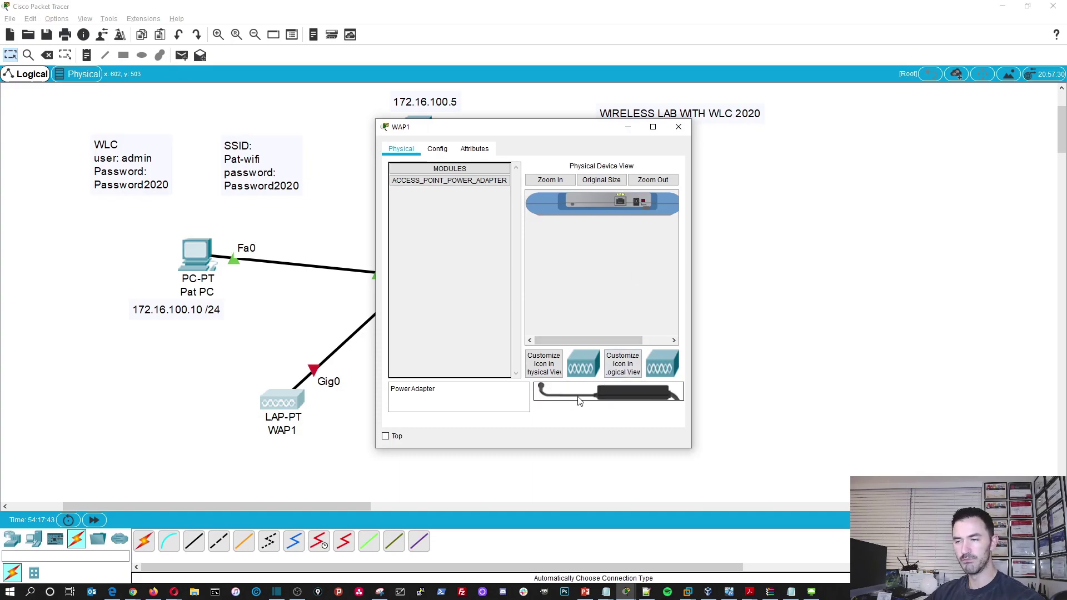
pyautogui.moveTo(562, 398); pyautogui.dragTo(636, 203)
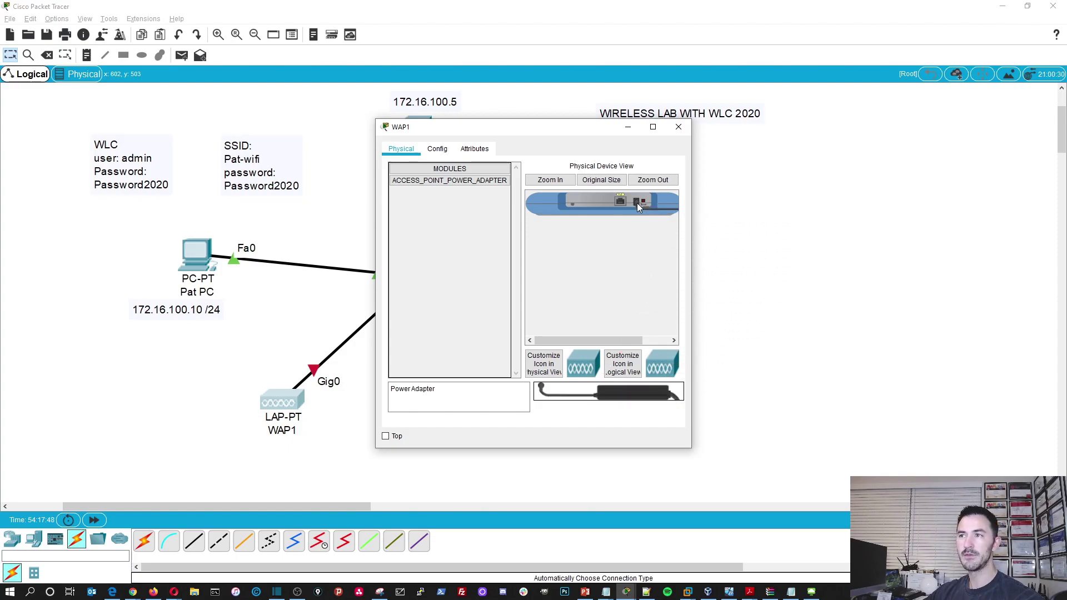
pyautogui.click(679, 127)
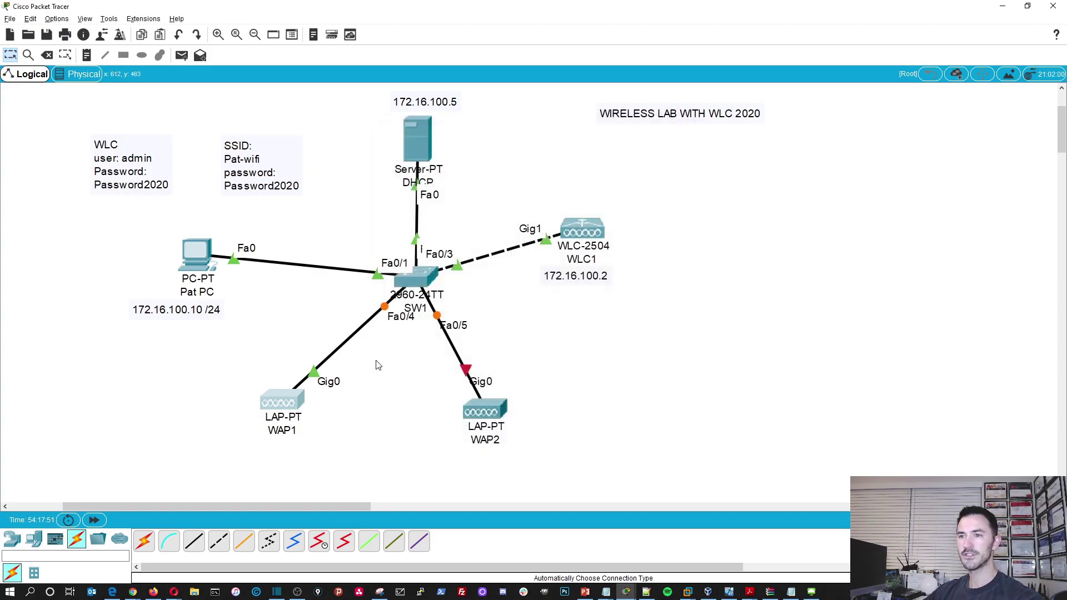
pyautogui.click(483, 411)
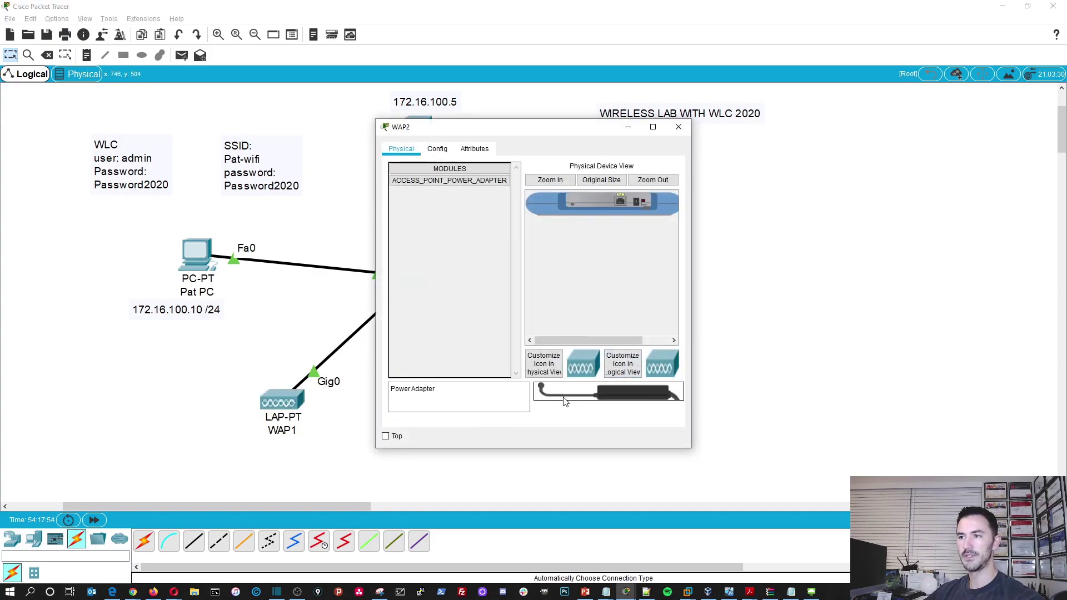
pyautogui.moveTo(553, 394); pyautogui.dragTo(638, 201)
pyautogui.click(679, 127)
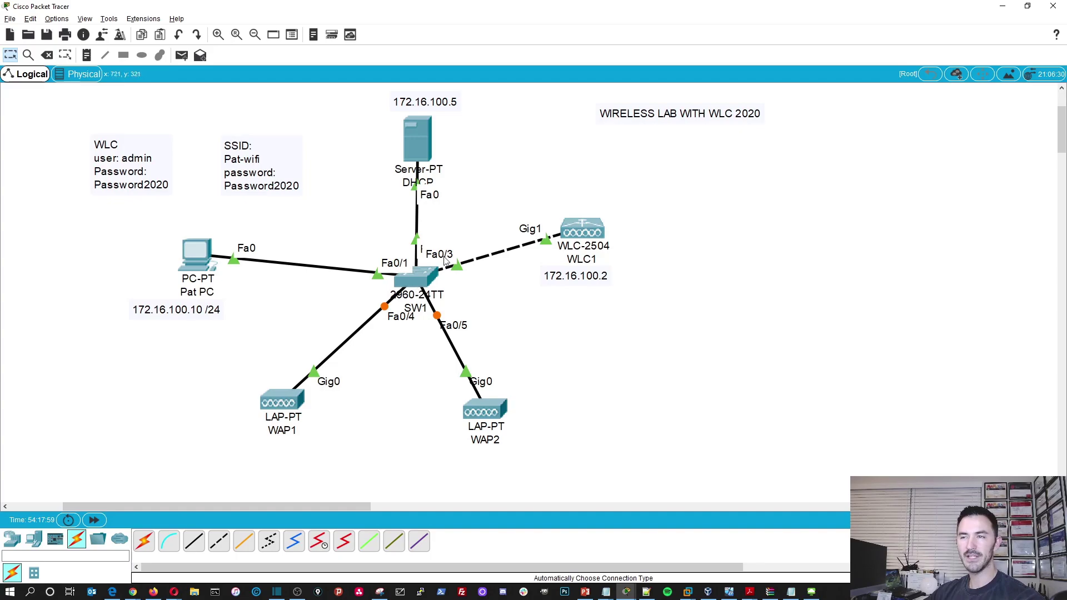
pyautogui.click(194, 257)
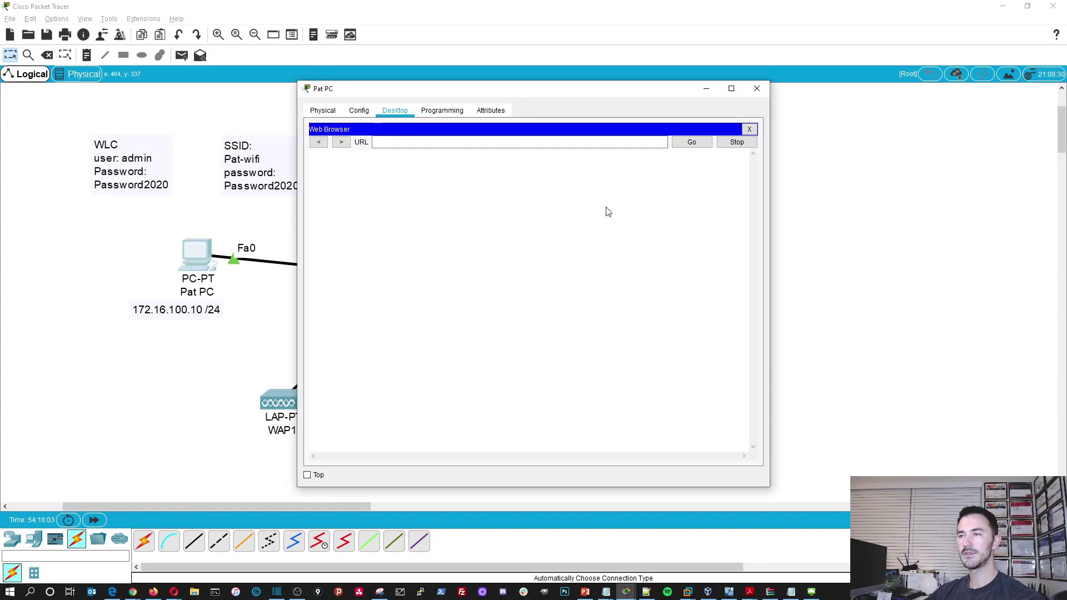
pyautogui.click(405, 142)
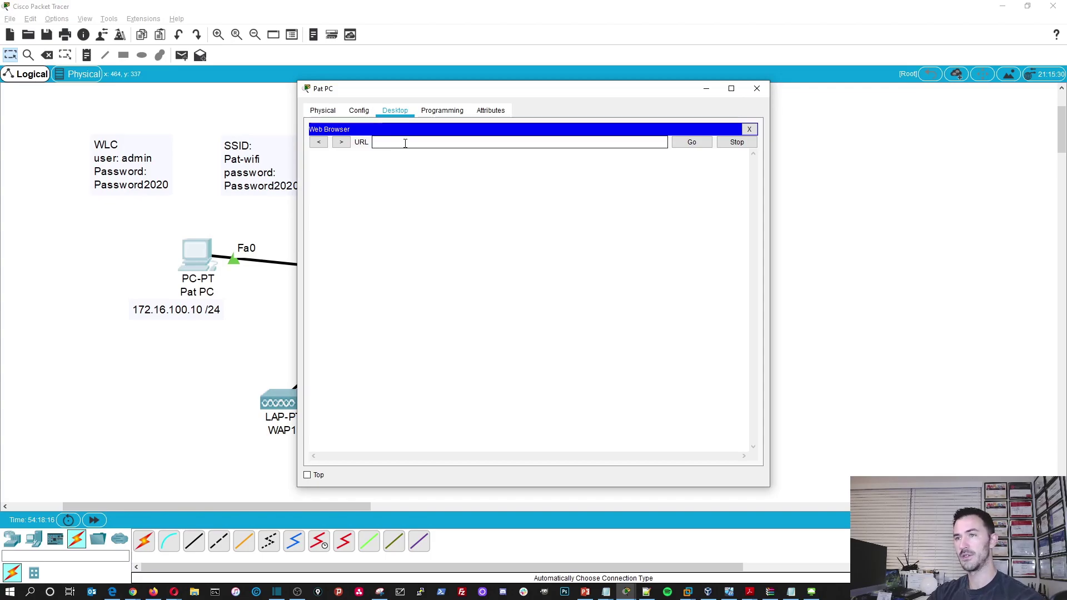
pyautogui.write('72.16')
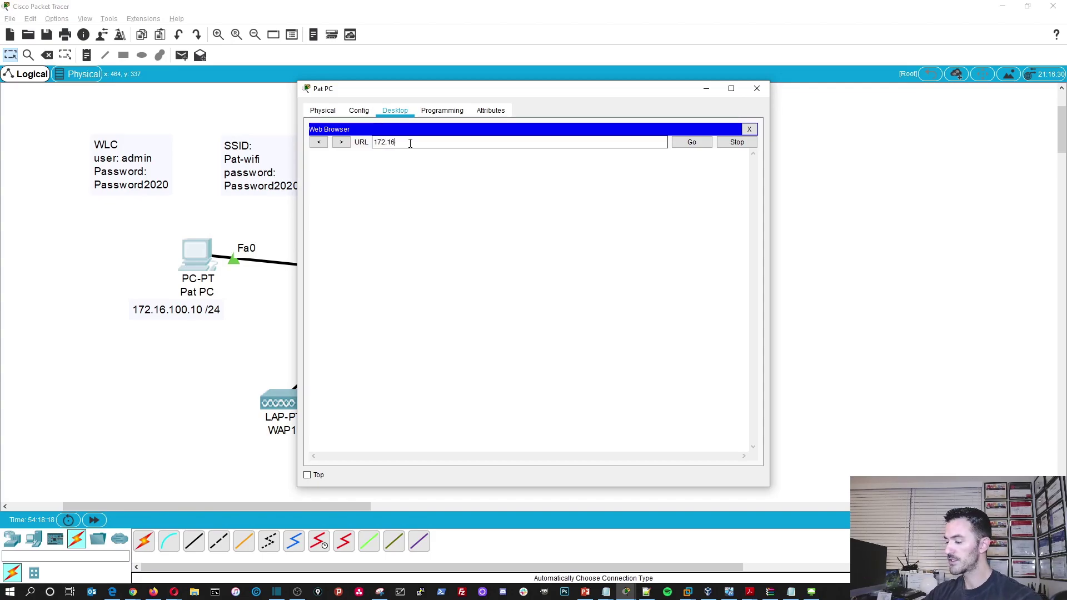
pyautogui.write('.100.2')
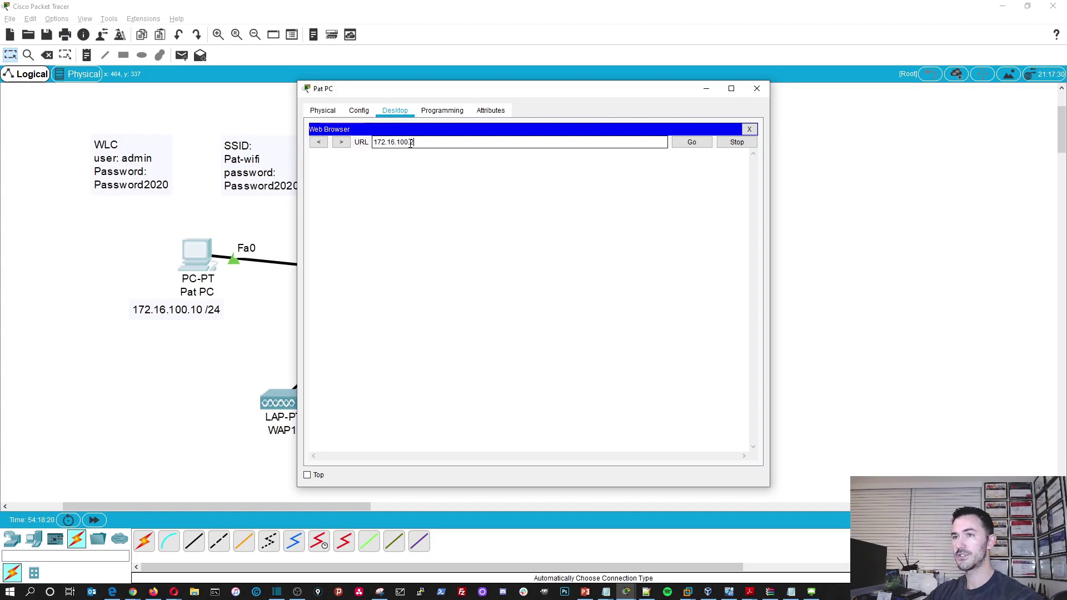
pyautogui.press('Return')
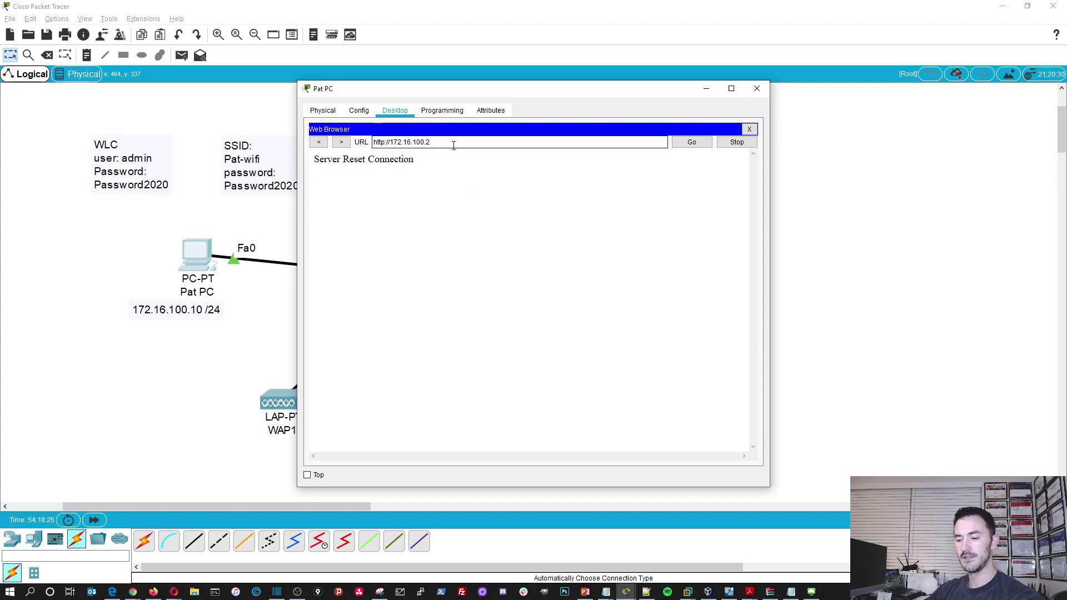
pyautogui.write('s')
pyautogui.press('Return')
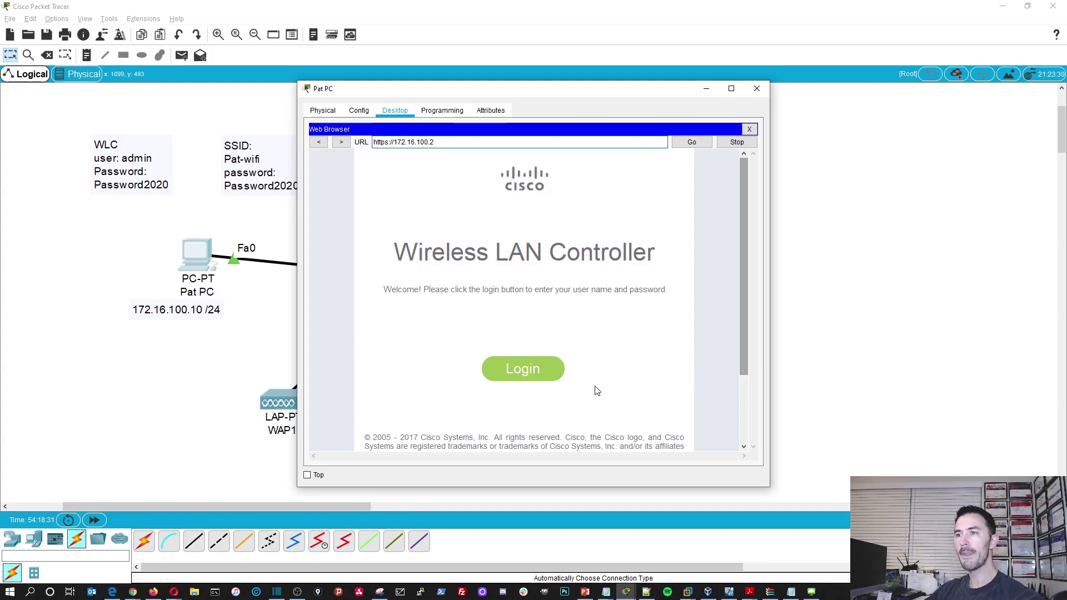
# - Log in to the controller with the admin user name and its password
pyautogui.click(528, 375)
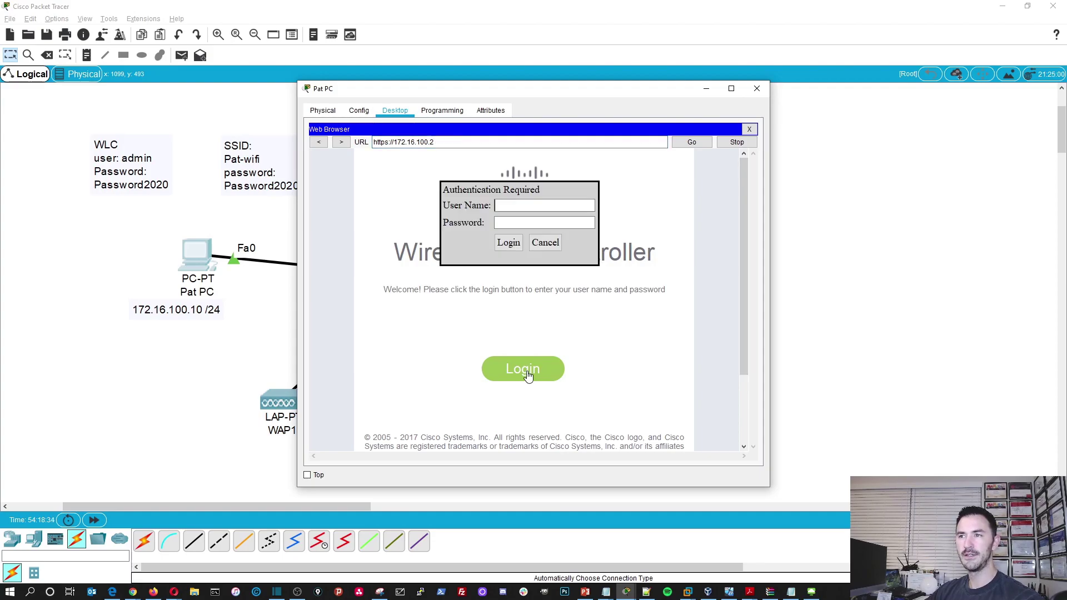
pyautogui.click(523, 208)
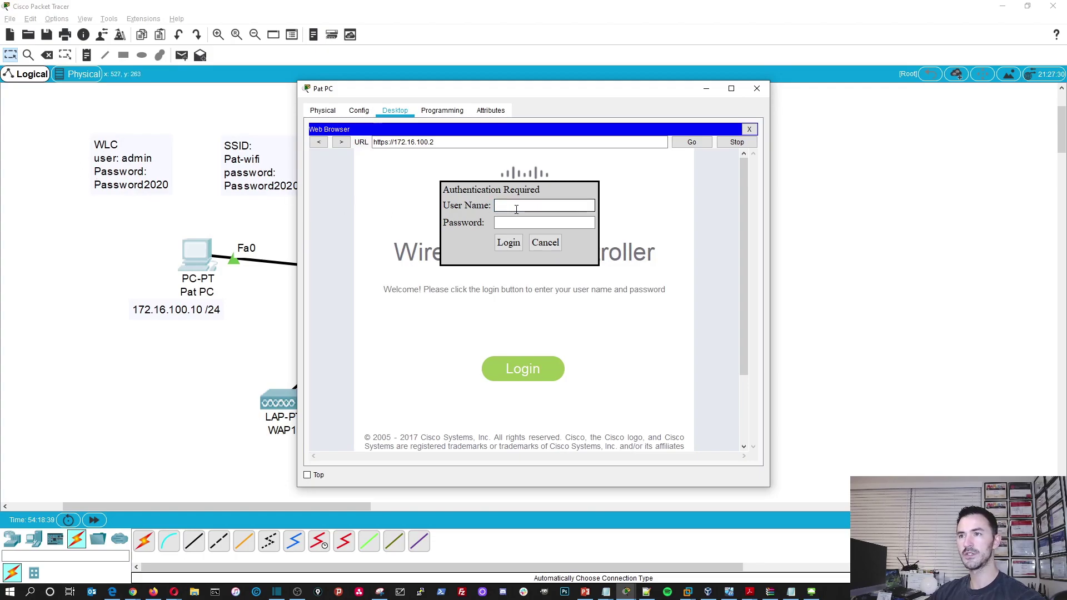
pyautogui.write('admin')
pyautogui.press('Tab')
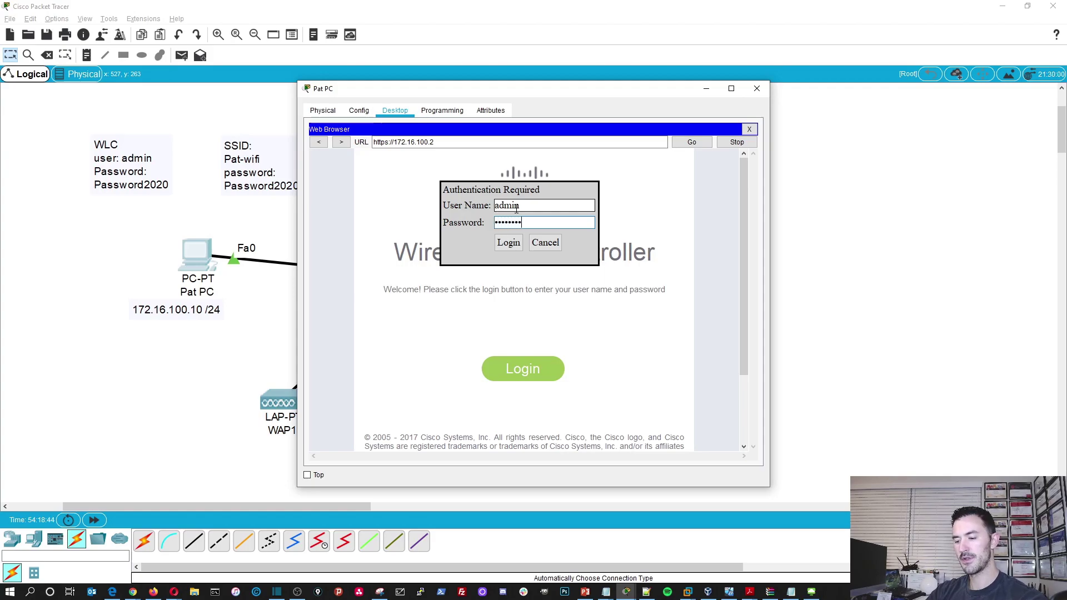
pyautogui.press('Return')
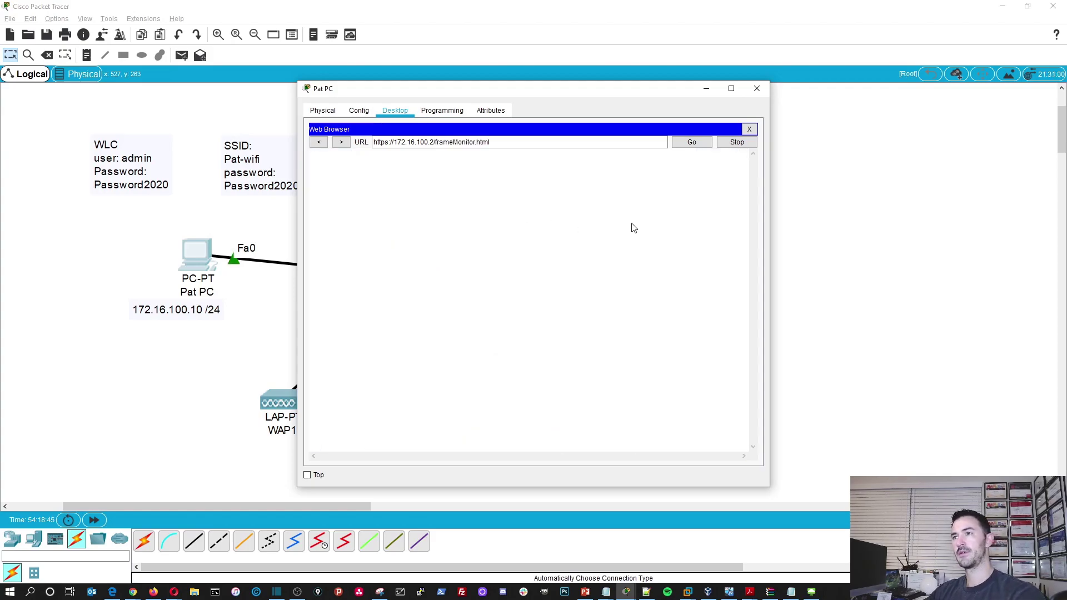
# - Move and enlarge Pat PC's window and return to the controller's Home summary
pyautogui.moveTo(641, 87); pyautogui.dragTo(595, 21)
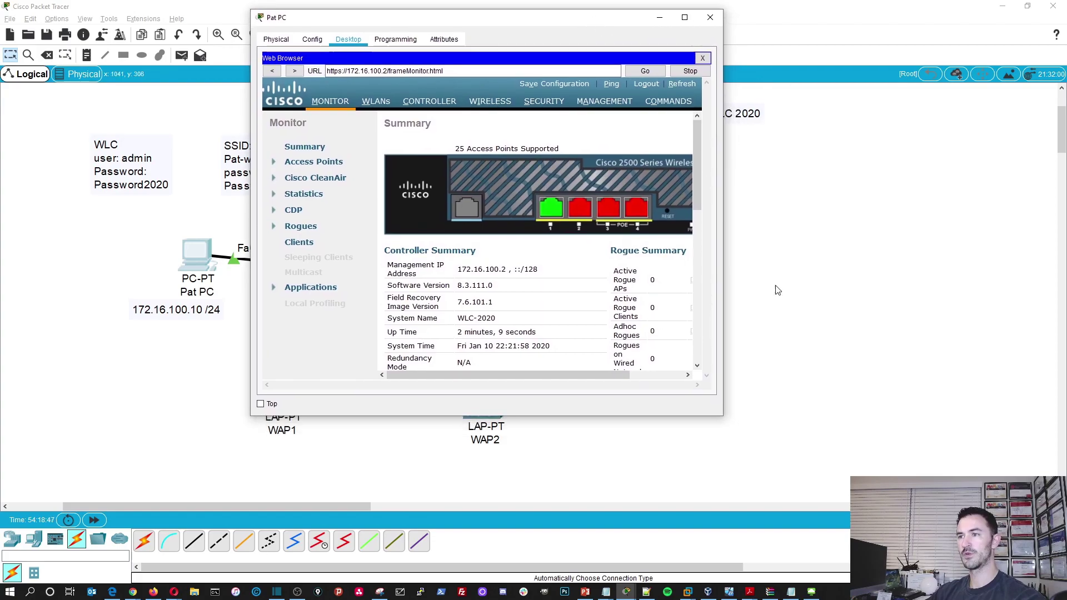
pyautogui.moveTo(721, 420); pyautogui.dragTo(1003, 531)
pyautogui.scroll(-3, 661, 435)
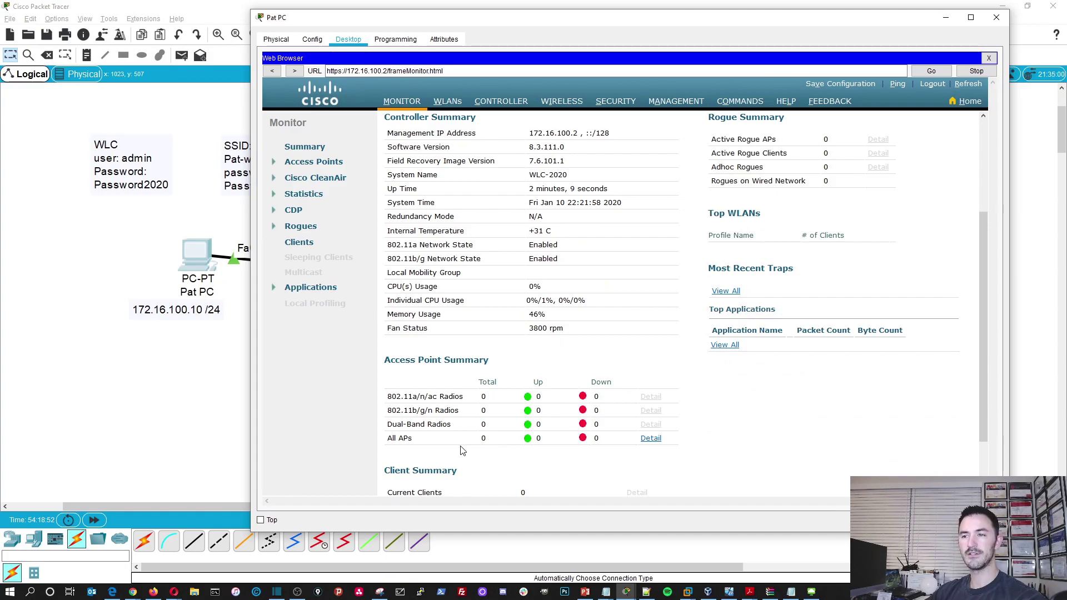
pyautogui.scroll(3, 475, 427)
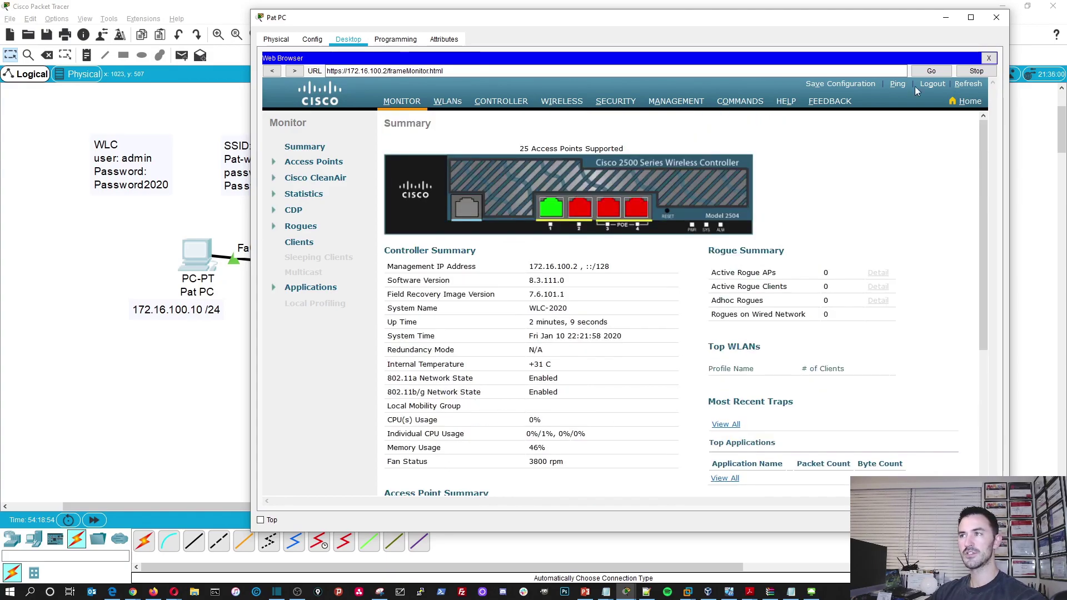
pyautogui.click(960, 99)
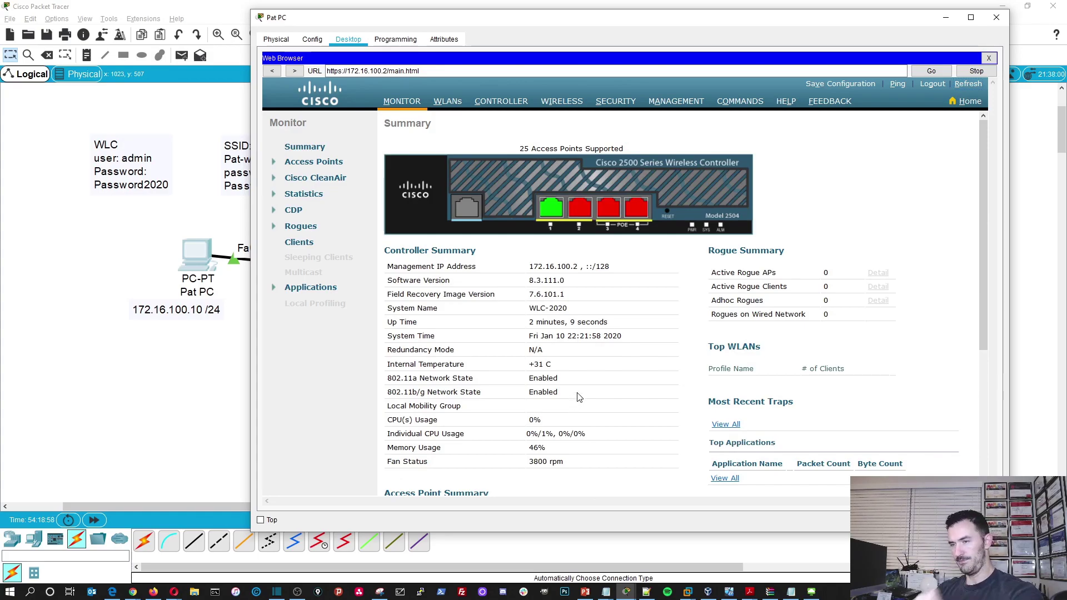
# - Open the WLANs page showing WLAN 1 Pat-wifi enabled with WPA2 PSK
pyautogui.scroll(-3, 579, 396)
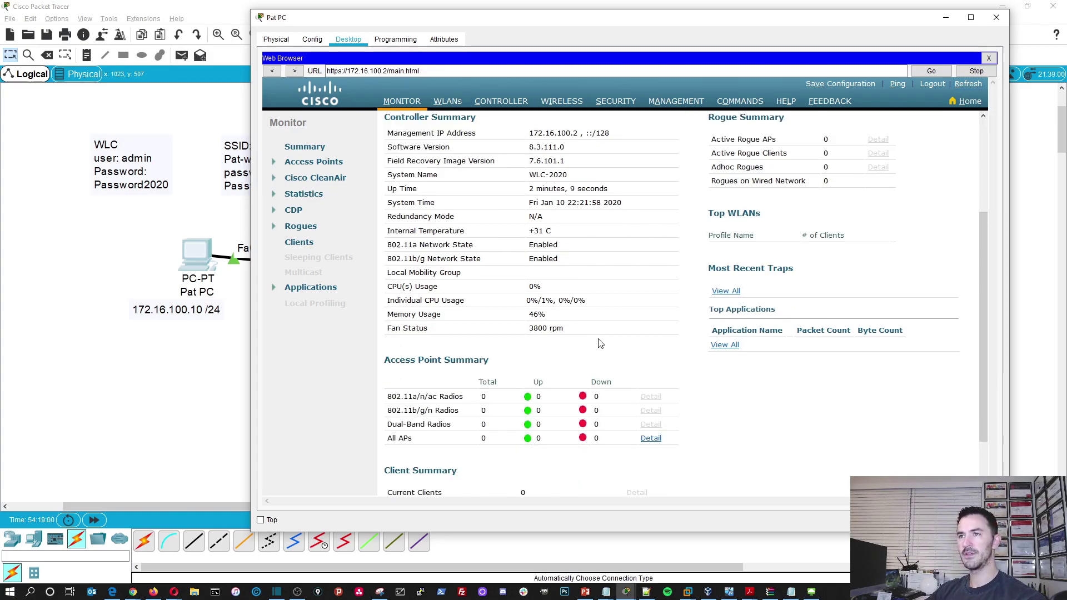
pyautogui.scroll(1, 565, 365)
pyautogui.scroll(1, 565, 365)
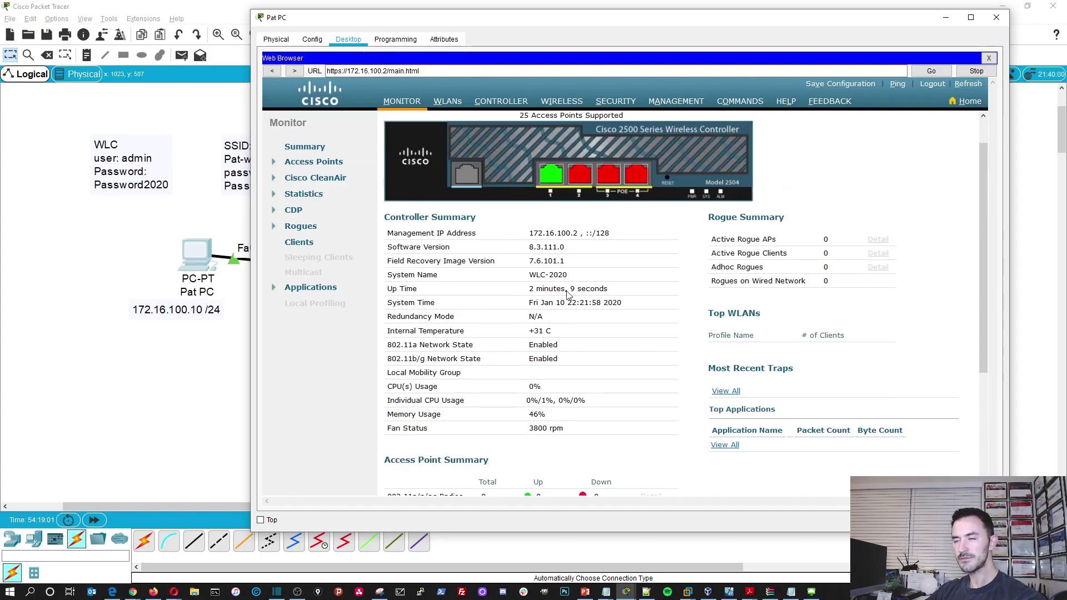
pyautogui.click(449, 101)
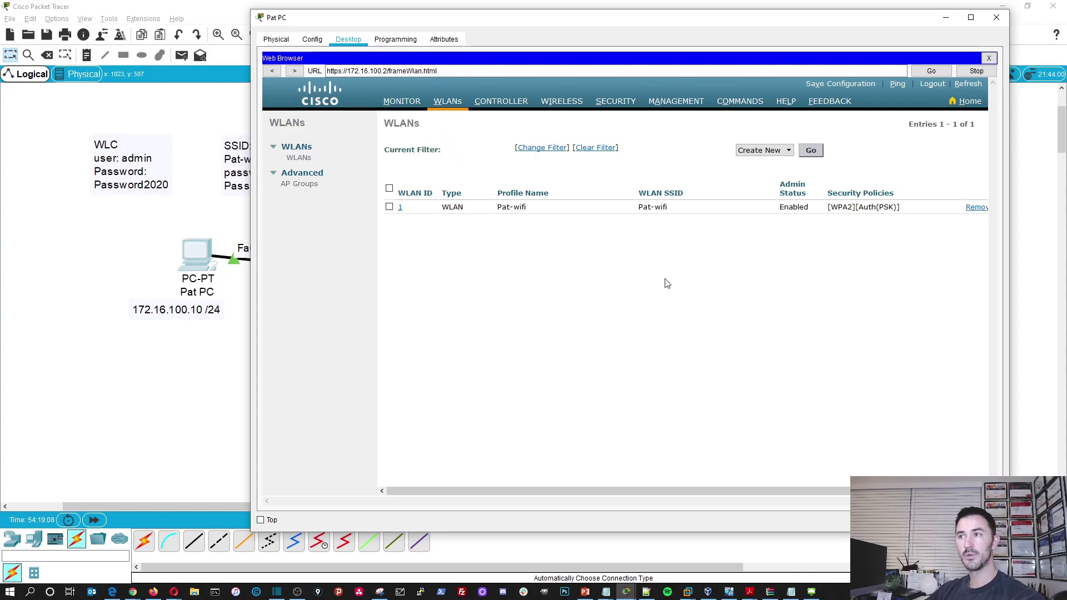
# - Start a new WLAN with profile name Pat-2020, SSID Pat-New-network and ID 2
pyautogui.click(810, 150)
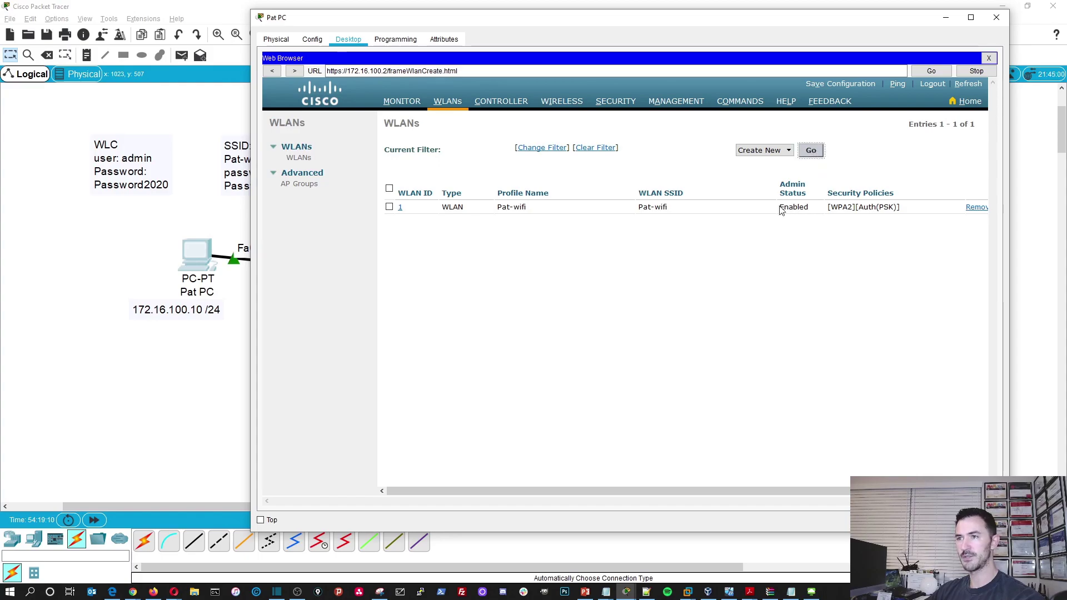
pyautogui.click(540, 168)
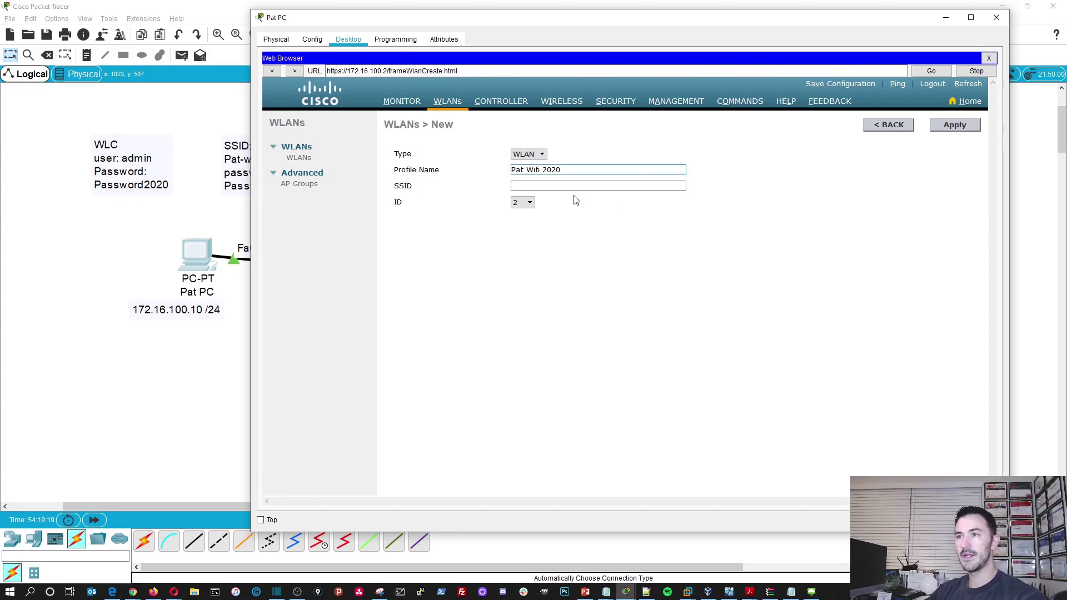
pyautogui.moveTo(536, 169); pyautogui.dragTo(500, 171)
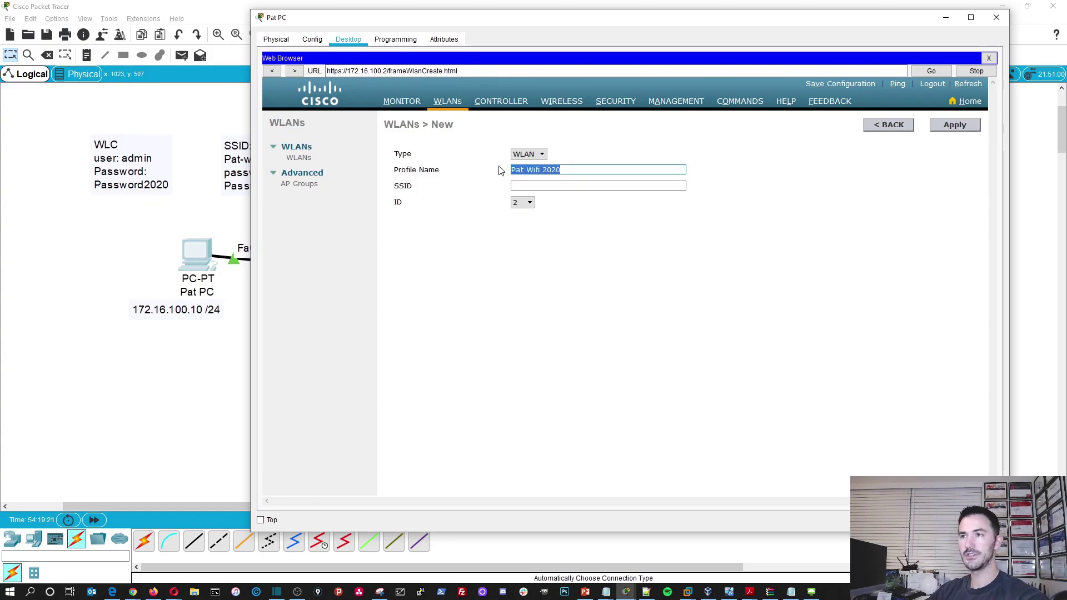
pyautogui.write('Pat')
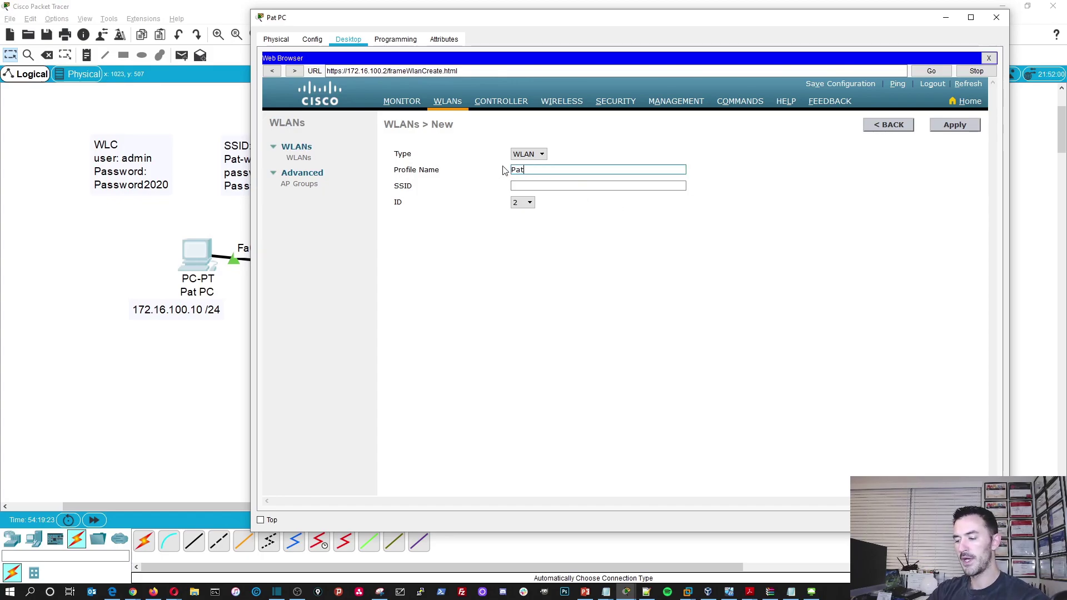
pyautogui.press('Tab')
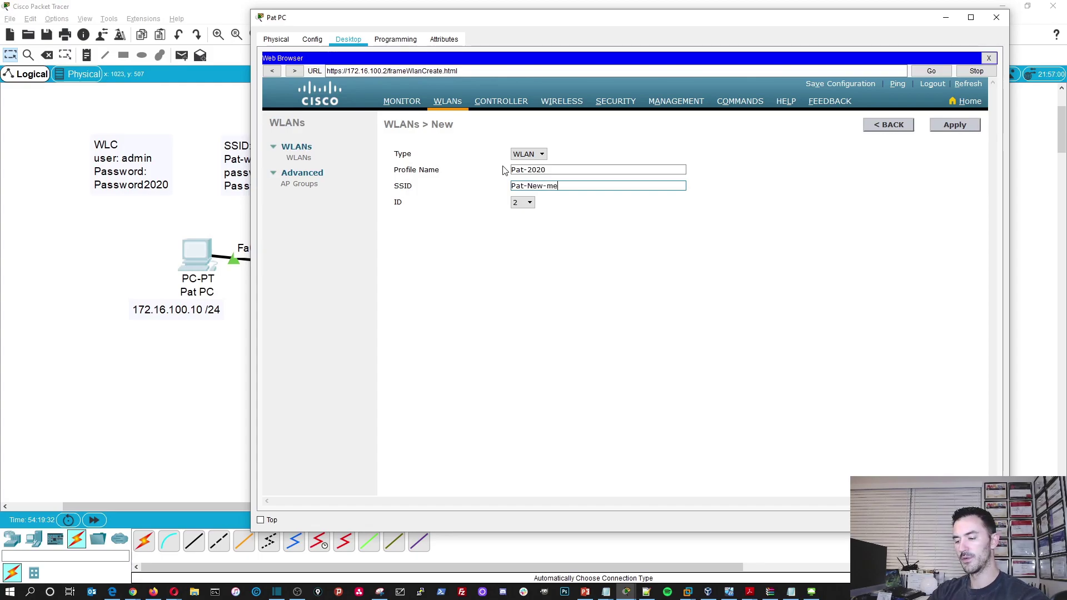
pyautogui.write('network')
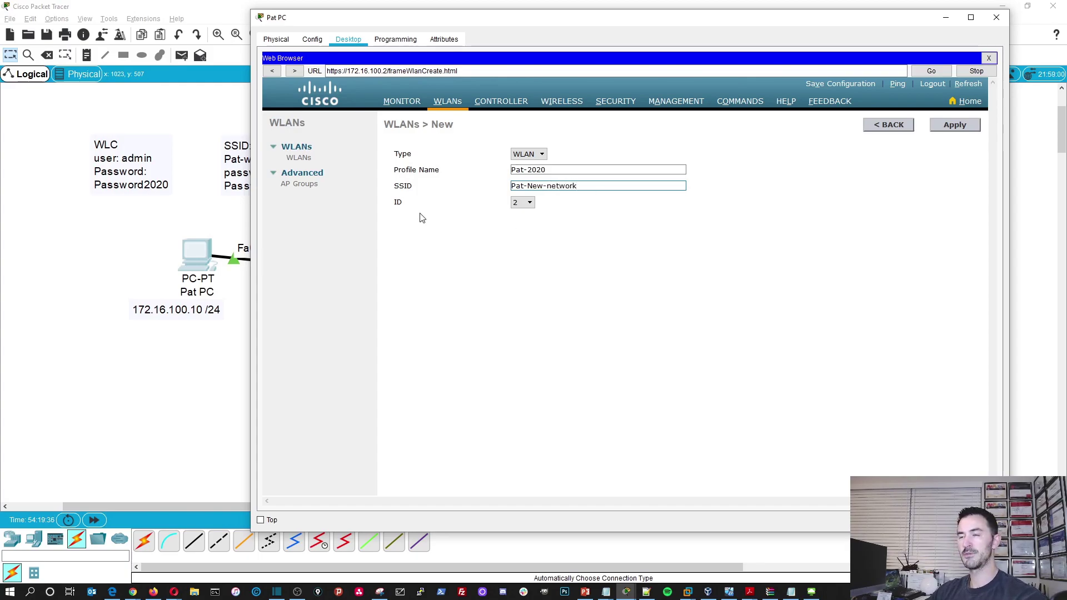
# - Create the Pat-2020 WLAN and set its Layer 2 security to WPA+WPA2
pyautogui.click(961, 133)
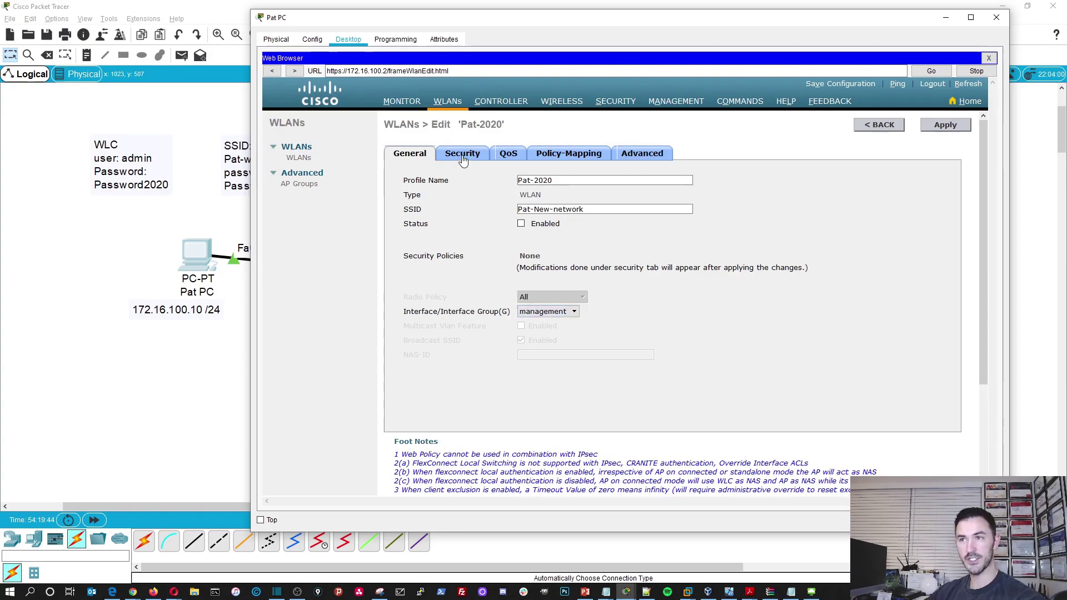
pyautogui.click(464, 161)
pyautogui.click(495, 202)
pyautogui.click(493, 207)
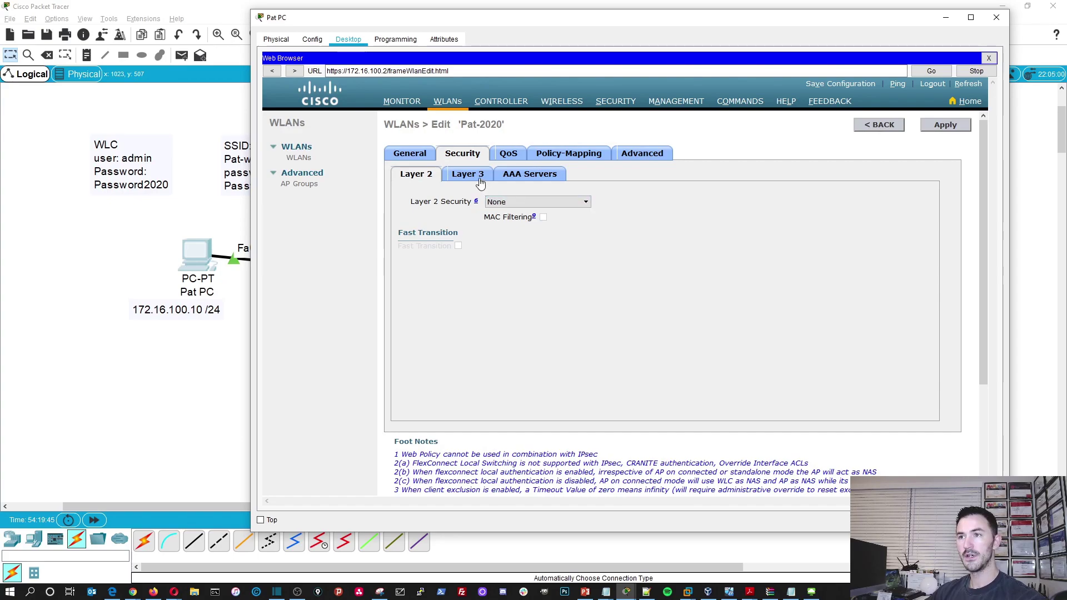
pyautogui.click(522, 203)
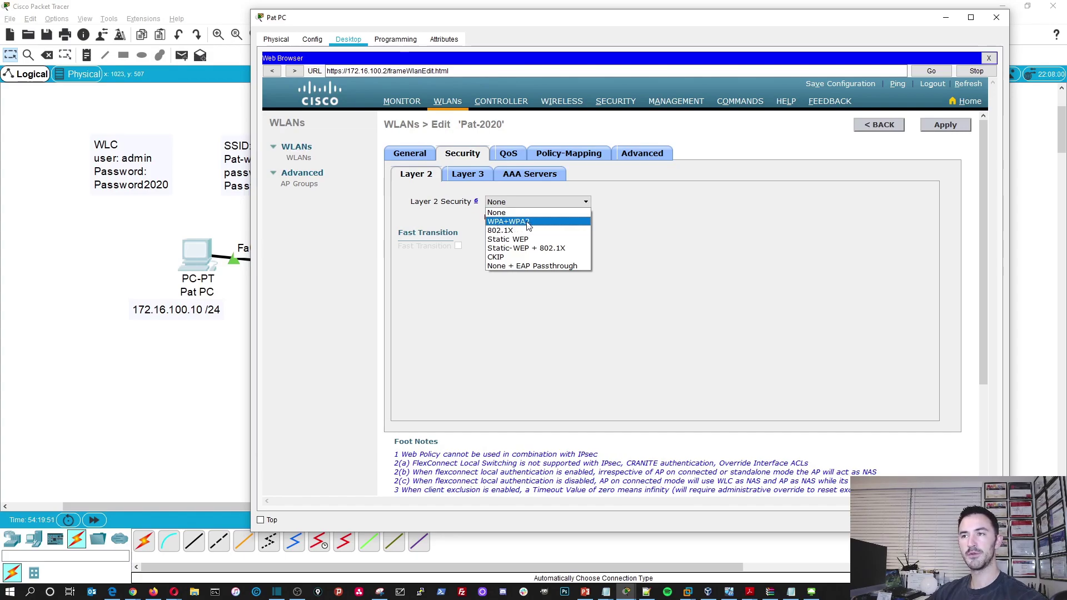
pyautogui.click(528, 222)
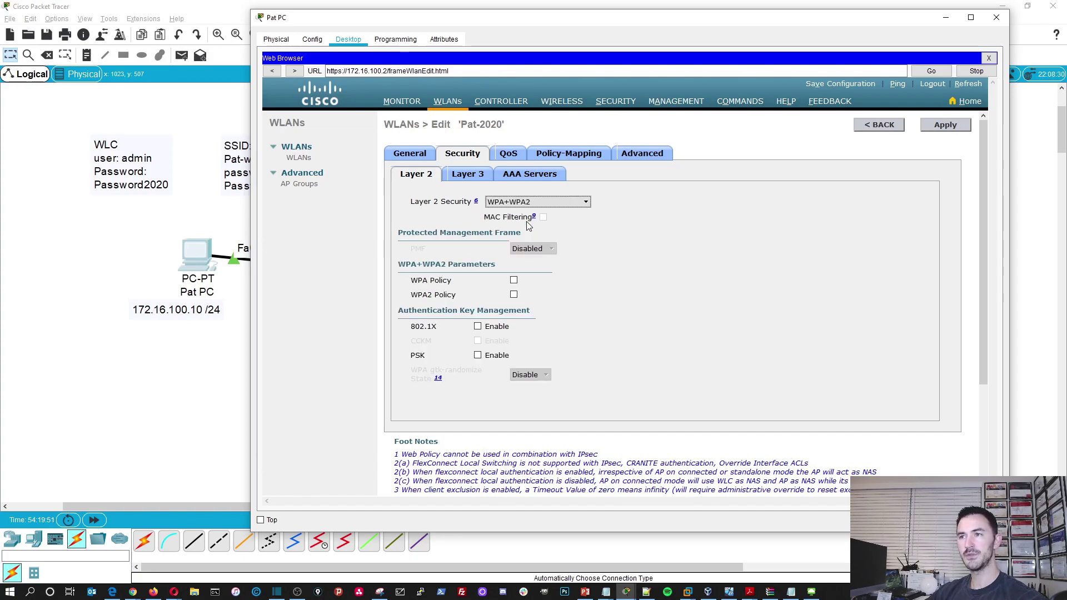
# - Enable WPA2 policy and PSK authentication, enter the pre-shared key, and apply
pyautogui.click(514, 295)
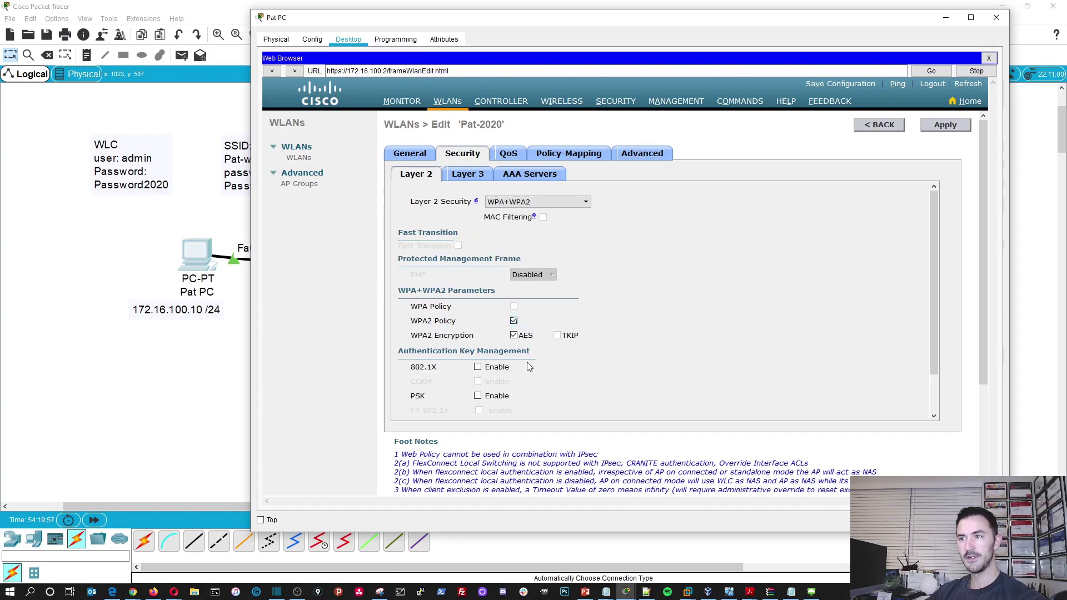
pyautogui.scroll(-2, 494, 343)
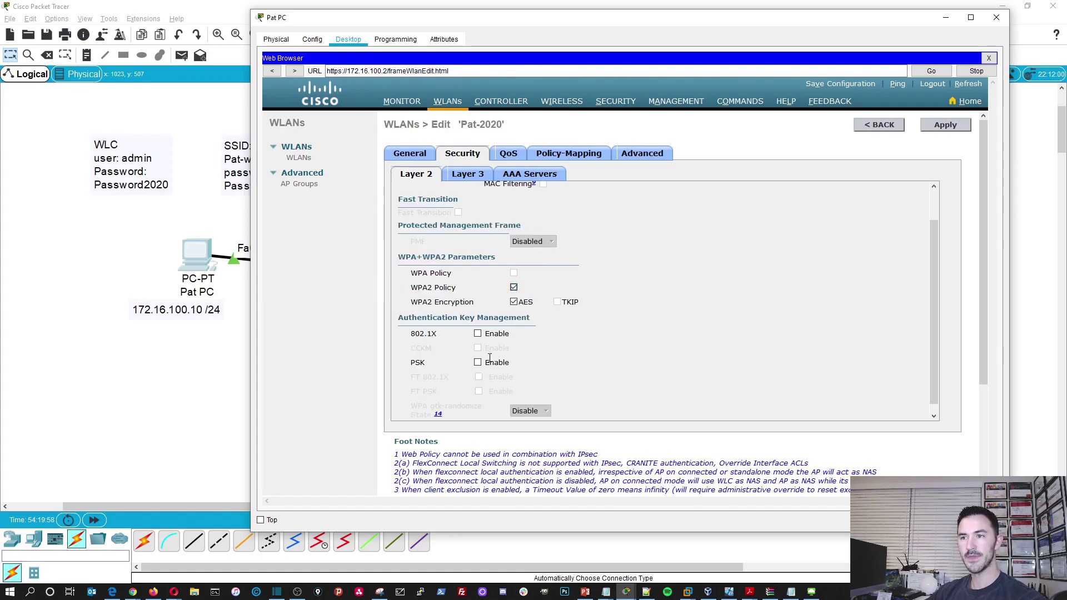
pyautogui.scroll(-3, 481, 378)
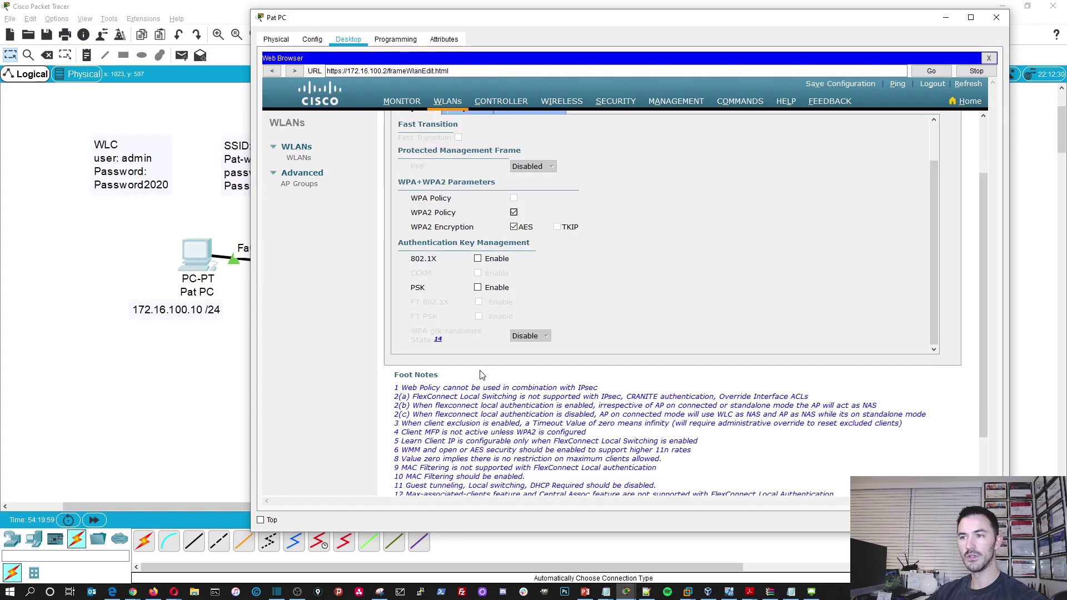
pyautogui.click(478, 288)
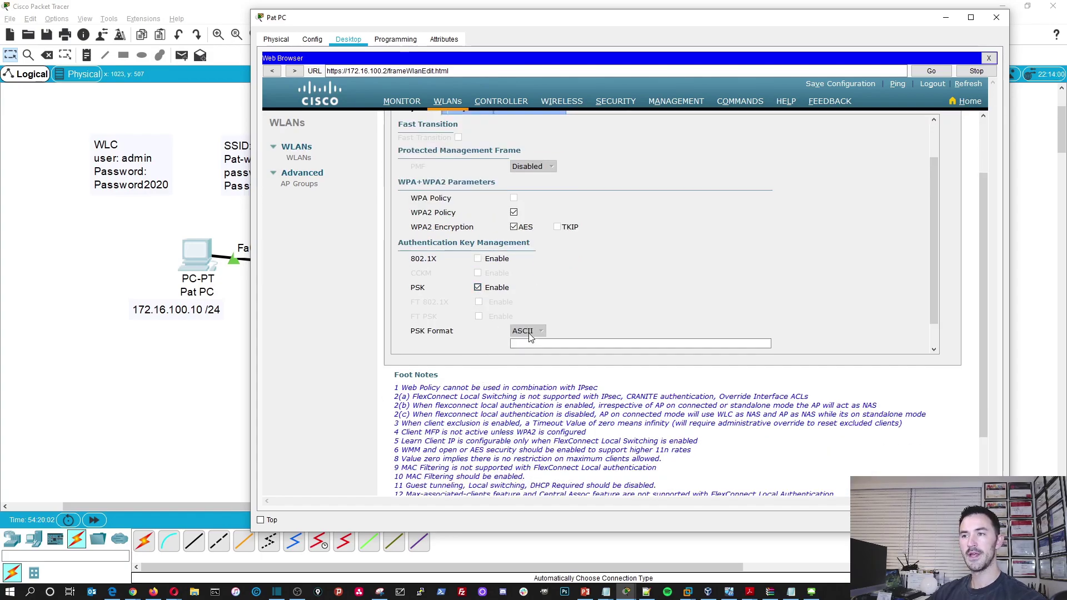
pyautogui.scroll(-5, 528, 339)
pyautogui.click(528, 255)
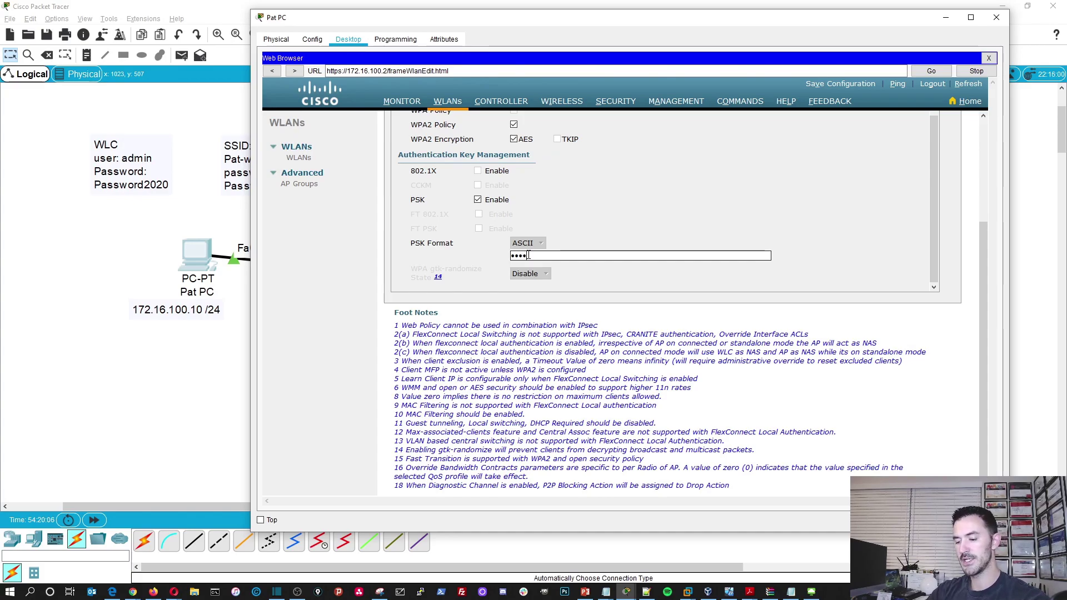
pyautogui.write('Password2')
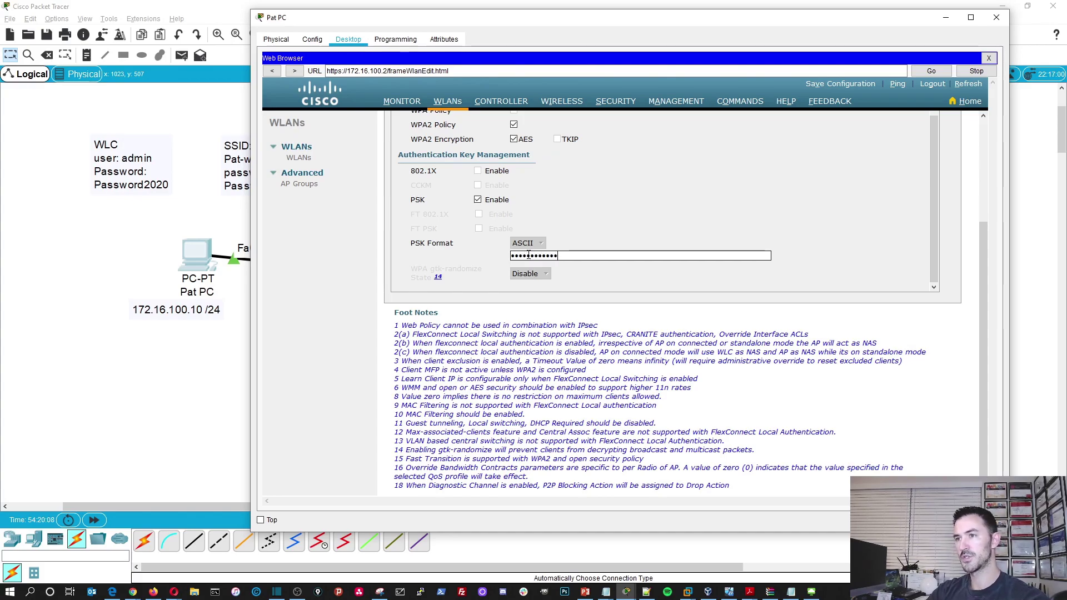
pyautogui.scroll(4, 610, 439)
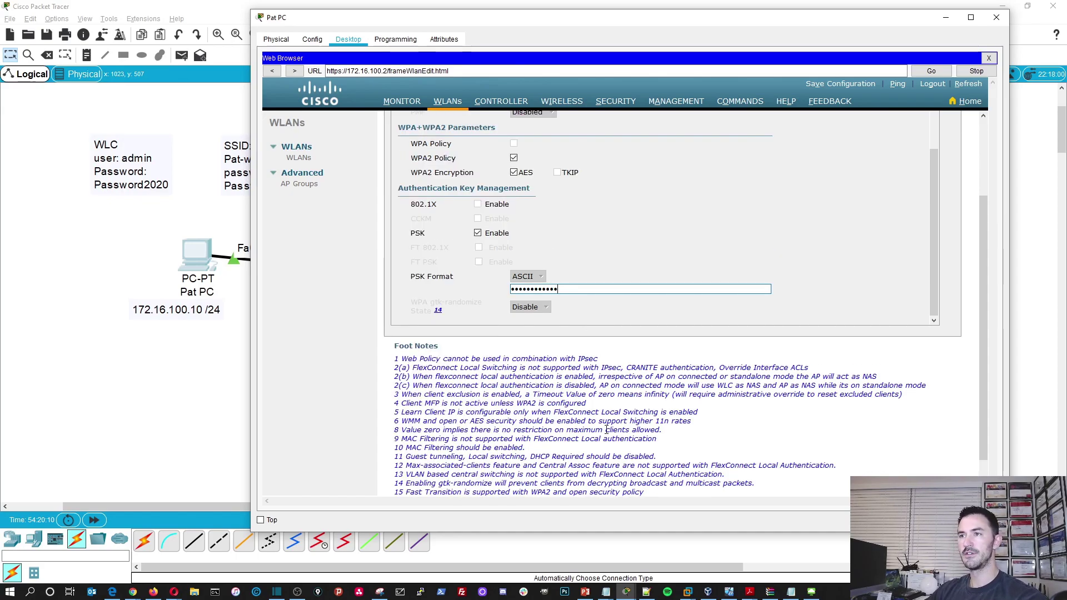
pyautogui.click(943, 126)
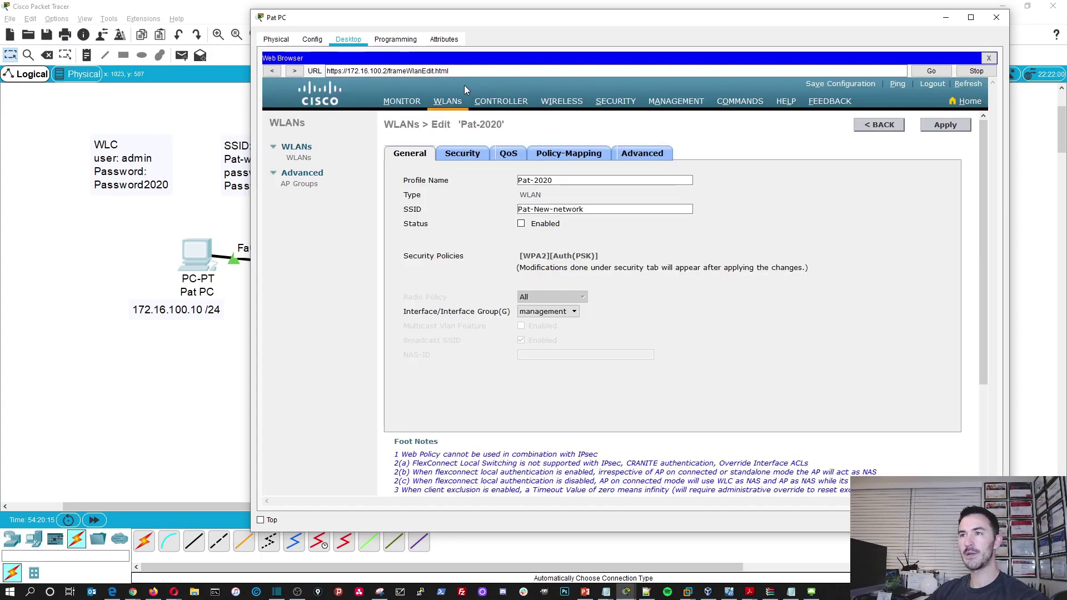
# - Return to the WLAN list and review Pat-wifi enabled and Pat-2020 disabled
pyautogui.click(448, 104)
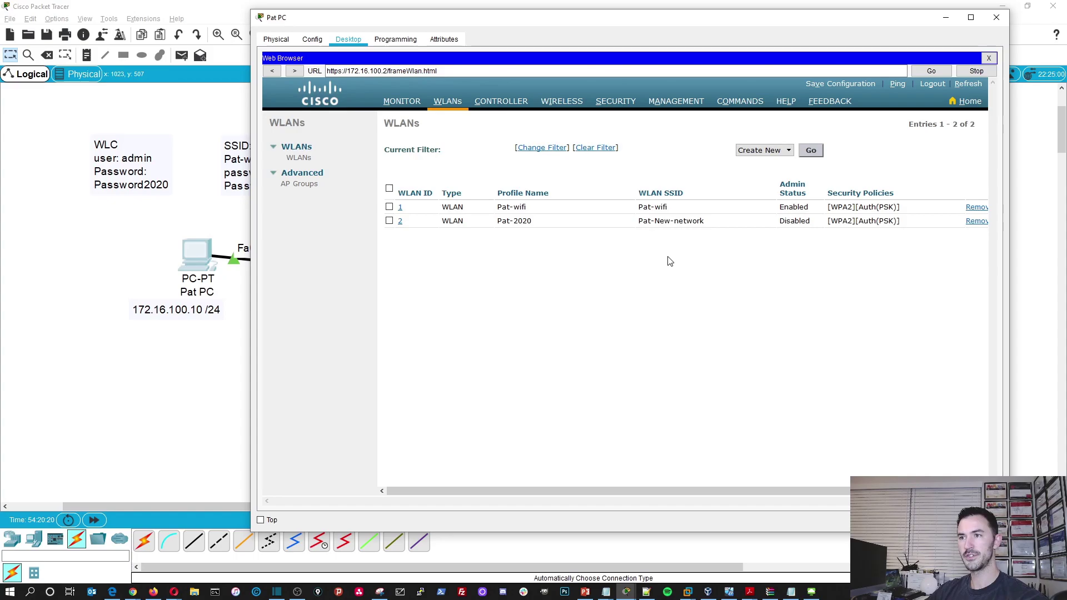
pyautogui.moveTo(579, 492); pyautogui.dragTo(586, 492)
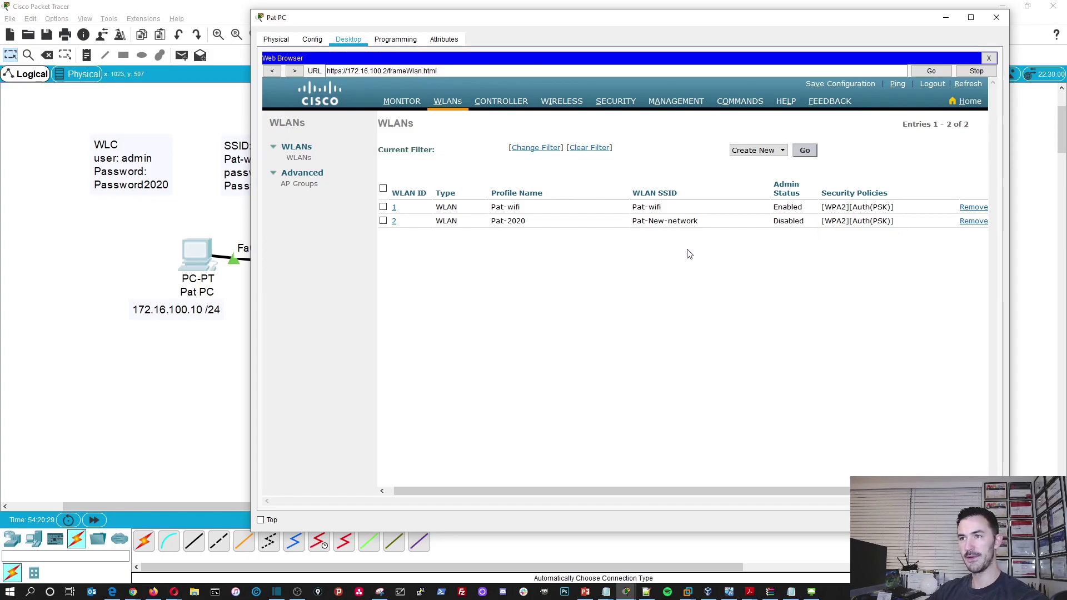
pyautogui.moveTo(672, 491); pyautogui.dragTo(666, 491)
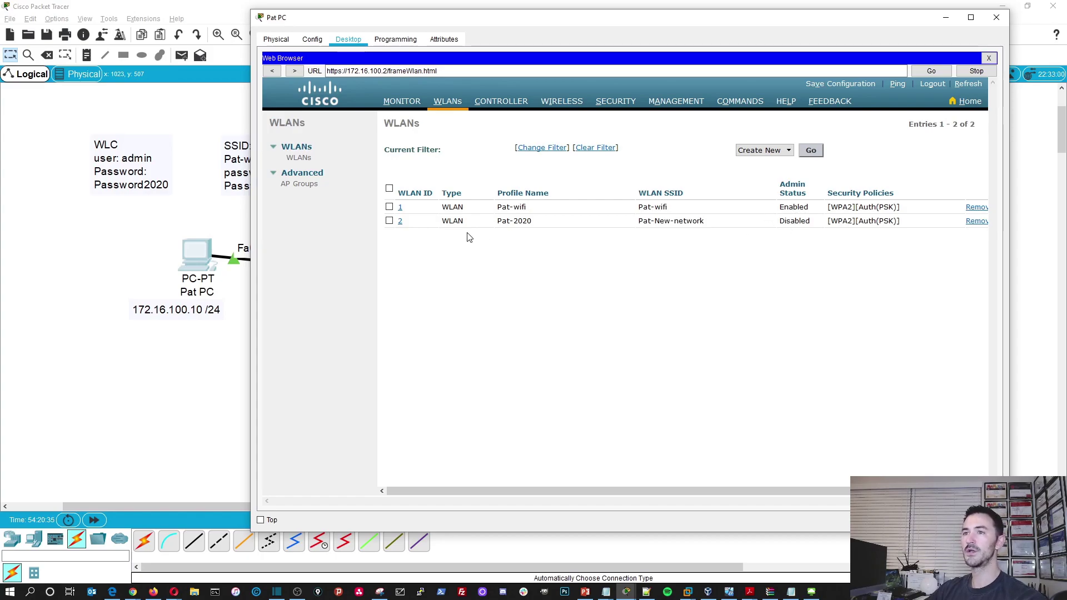
# - Tick Status Enabled on WLAN 2 Pat-2020, apply, and return to the WLAN list
pyautogui.doubleClick(791, 228)
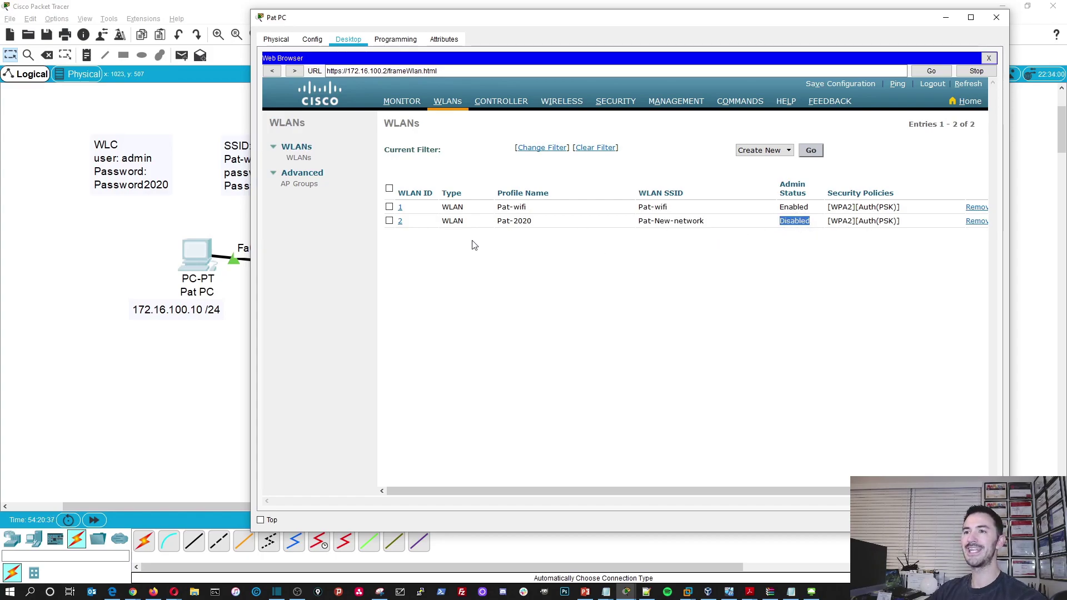
pyautogui.click(401, 230)
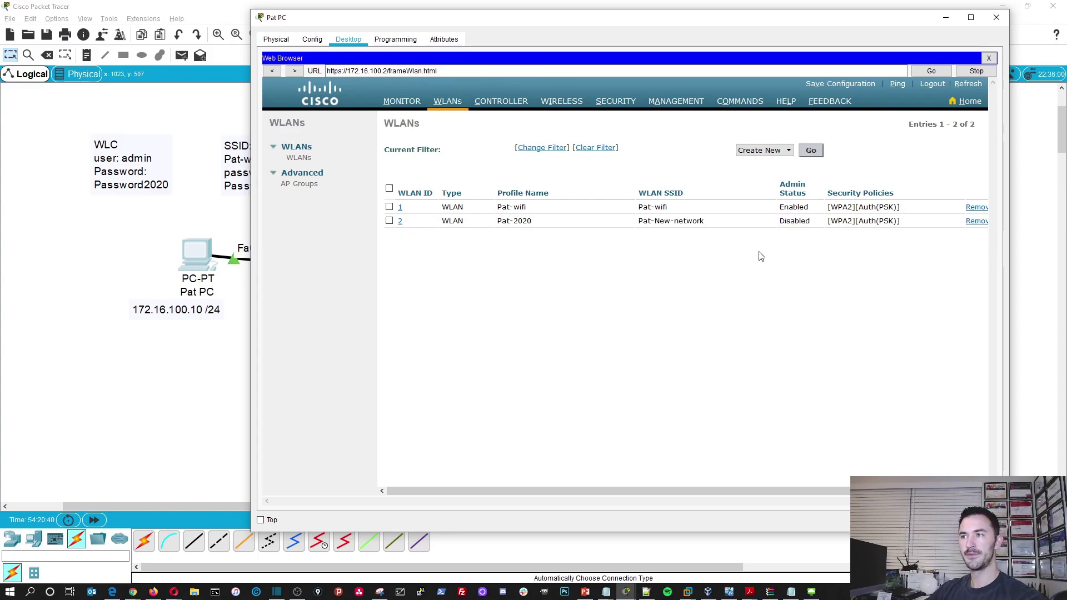
pyautogui.click(400, 223)
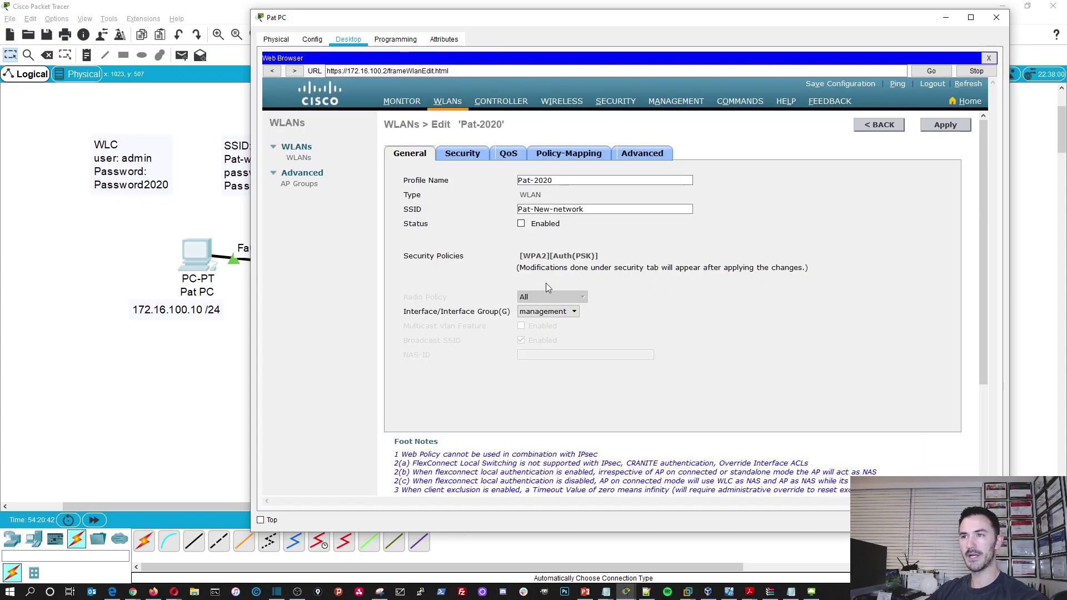
pyautogui.click(520, 224)
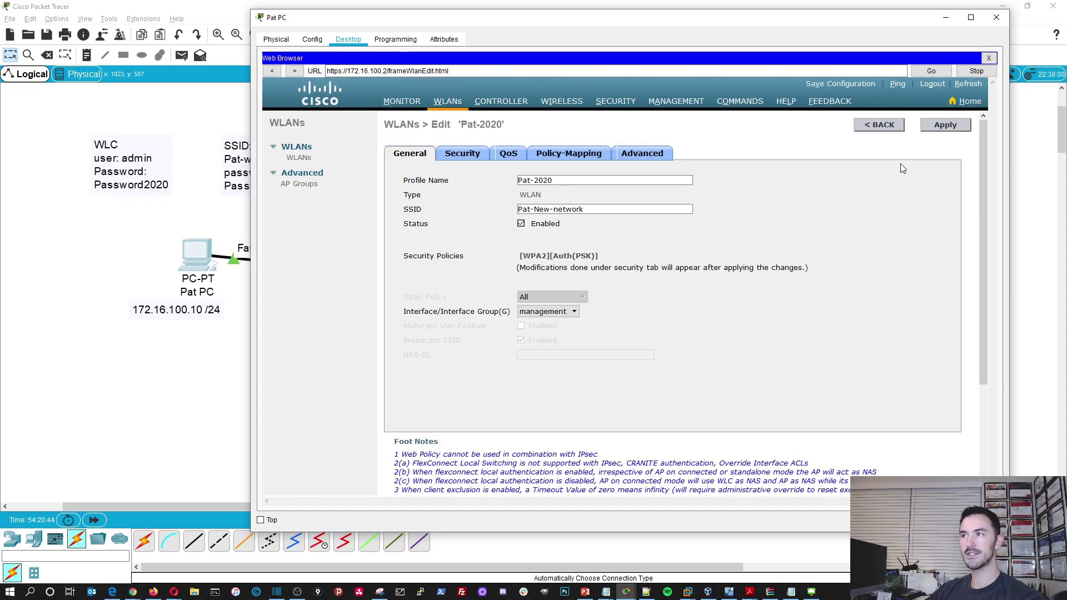
pyautogui.click(950, 127)
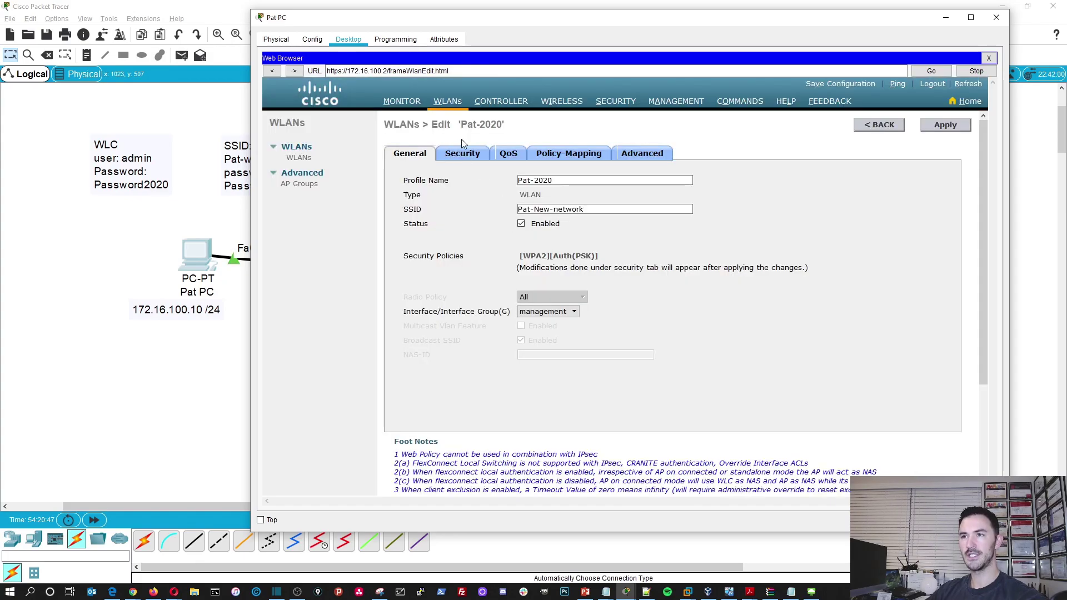
pyautogui.click(447, 102)
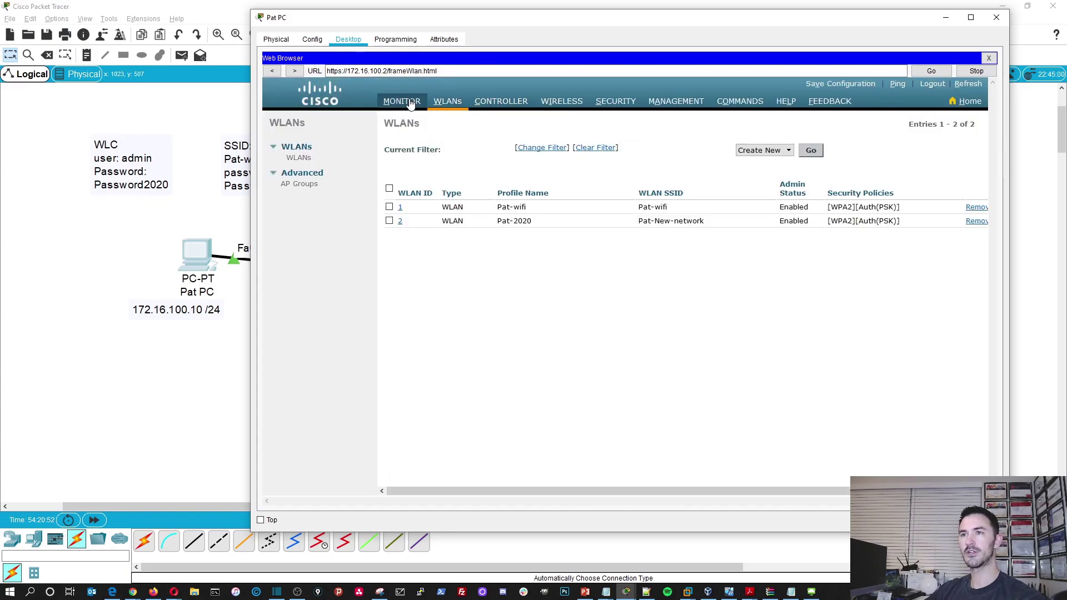
# - Check the Monitor summary's total of 2 APs, then list WAP1 and WAP2 under Wireless > All APs
pyautogui.click(410, 102)
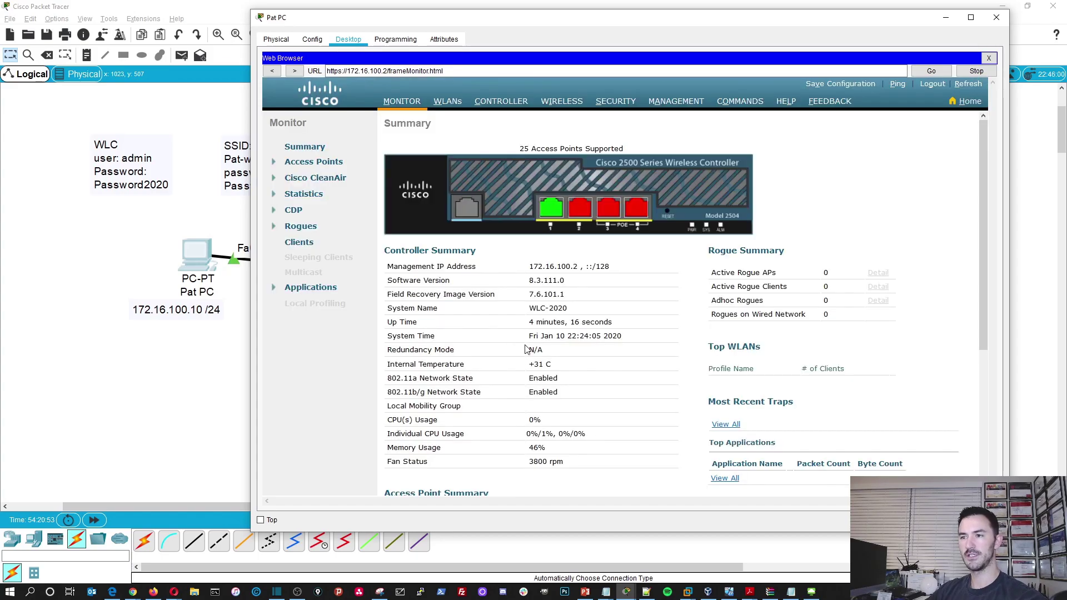
pyautogui.scroll(-3, 526, 346)
pyautogui.doubleClick(484, 405)
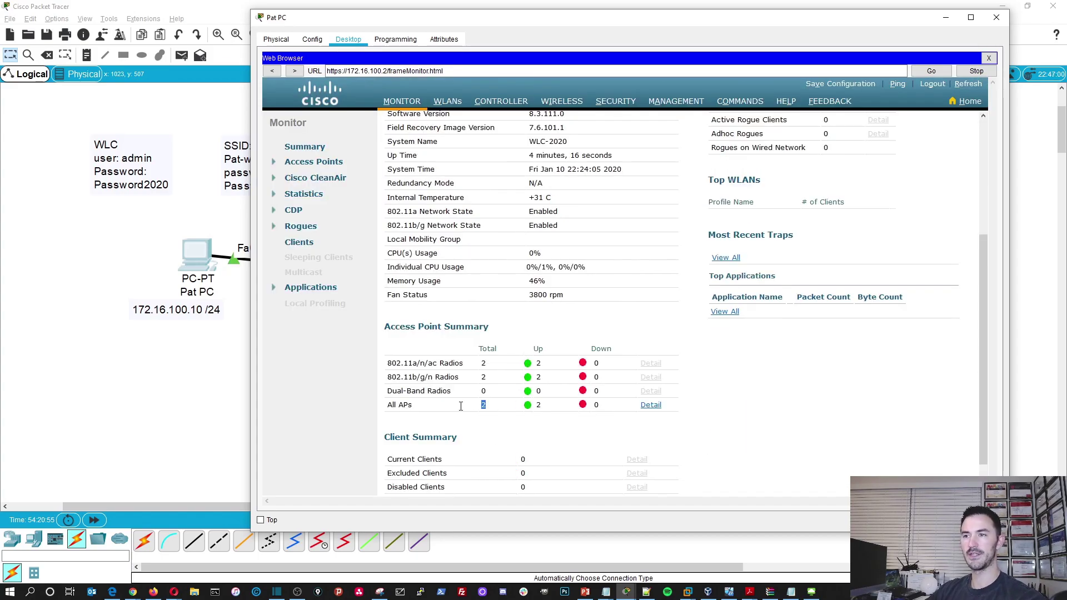
pyautogui.scroll(3, 500, 333)
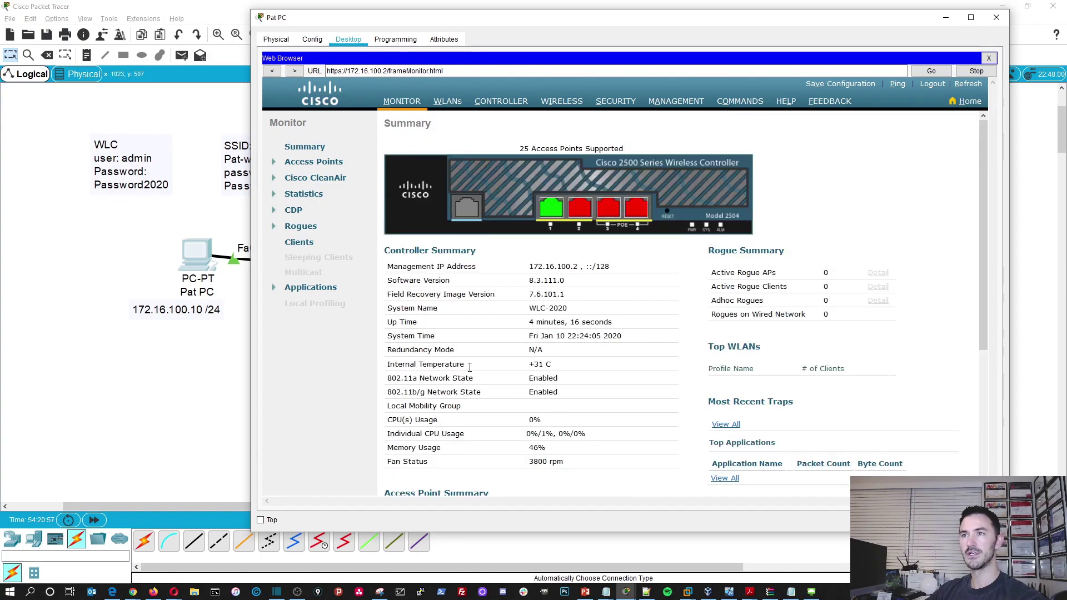
pyautogui.click(561, 101)
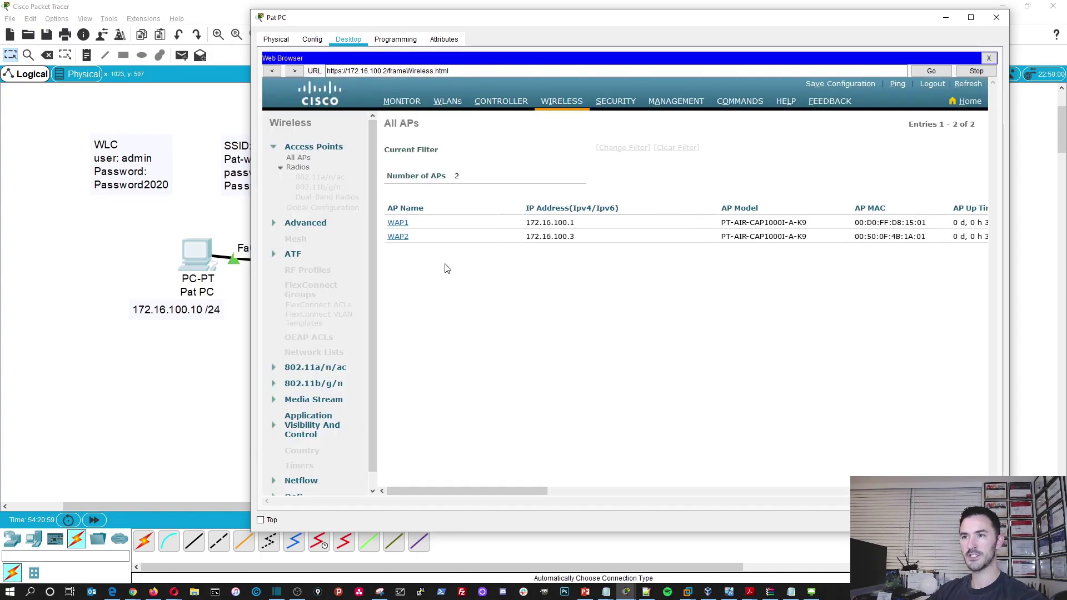
pyautogui.moveTo(517, 492); pyautogui.dragTo(963, 457)
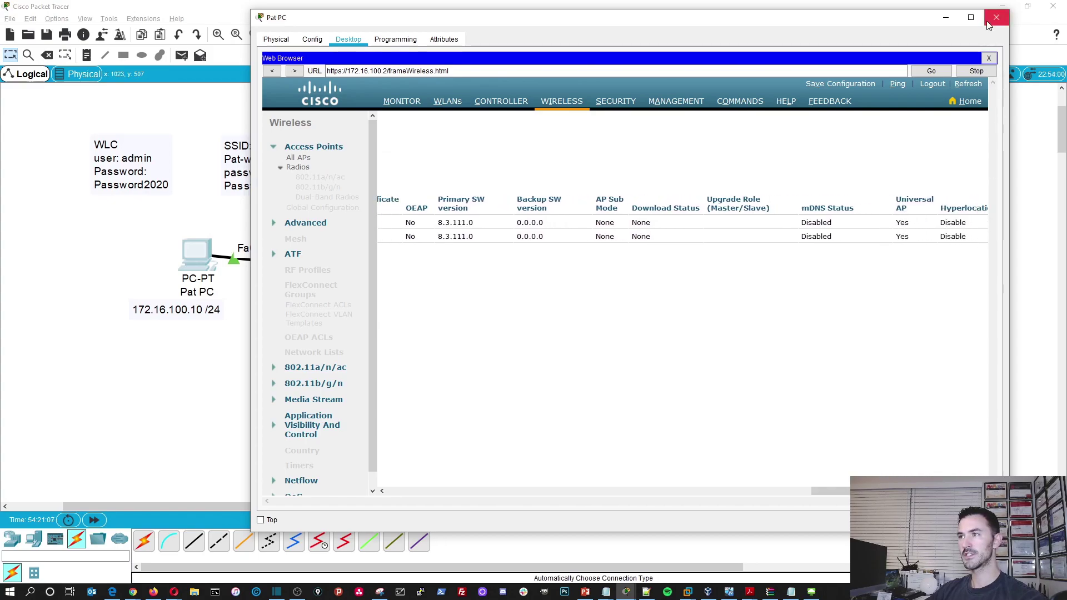
# - Maximize Pat PC's window and scroll the All APs table to show FlexConnect mode and version columns
pyautogui.click(973, 19)
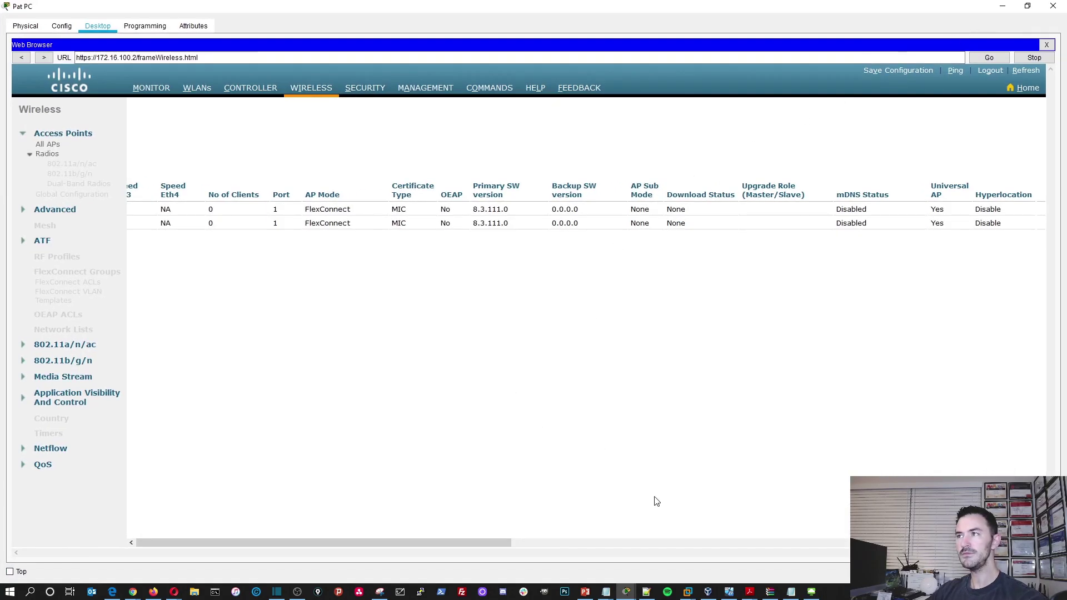
pyautogui.moveTo(524, 550); pyautogui.dragTo(395, 541)
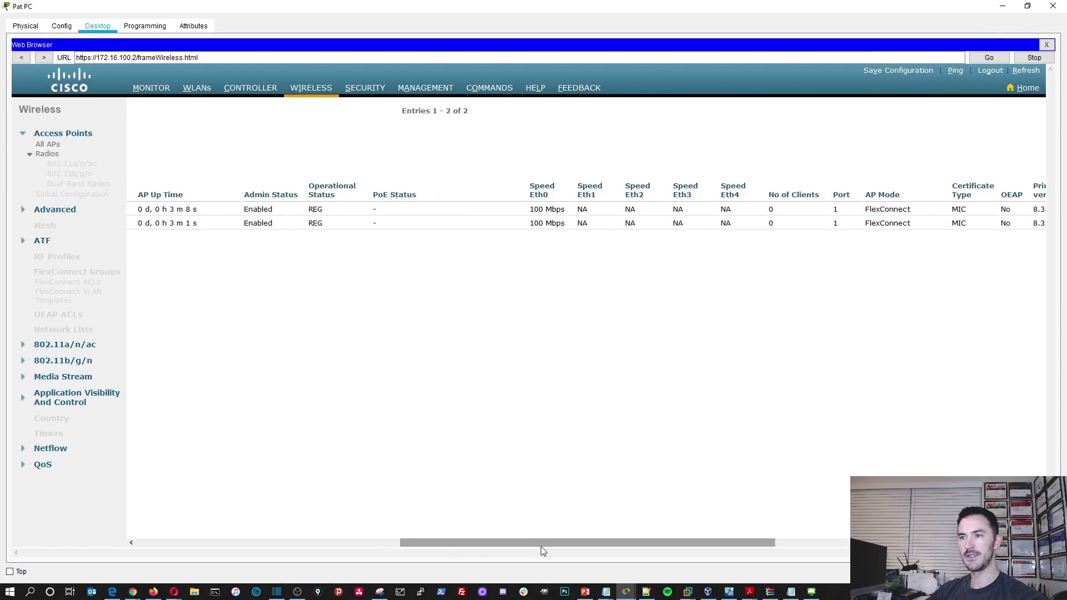
pyautogui.moveTo(556, 543); pyautogui.dragTo(245, 517)
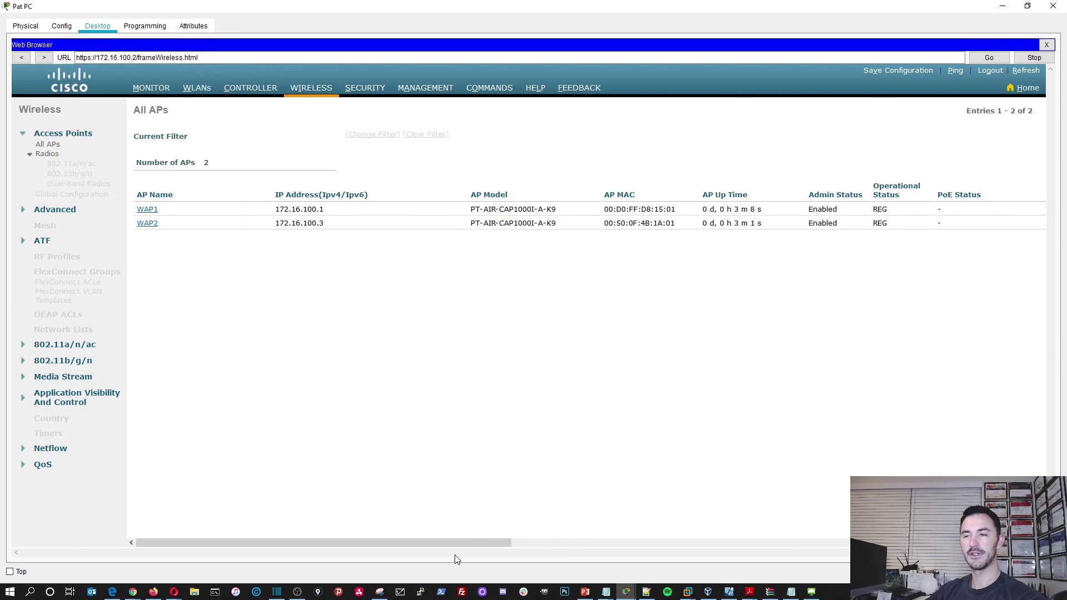
pyautogui.moveTo(462, 542); pyautogui.dragTo(670, 539)
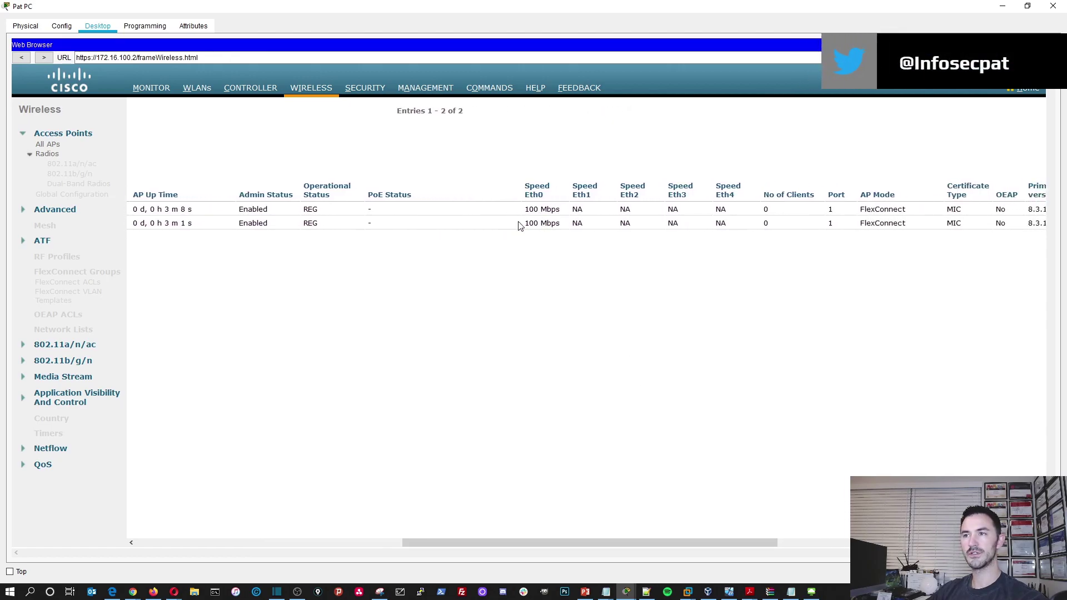
pyautogui.moveTo(575, 545); pyautogui.dragTo(822, 532)
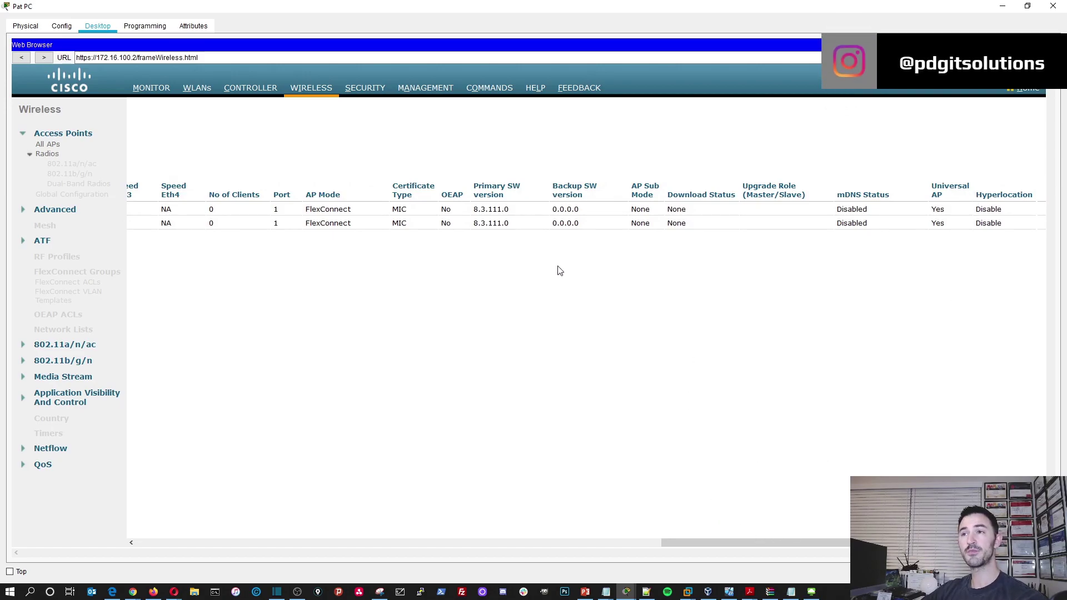
# - Review the WLC Security settings: RADIUS, Local EAP, Access Control Lists, Certificate and Priority Order
pyautogui.click(364, 89)
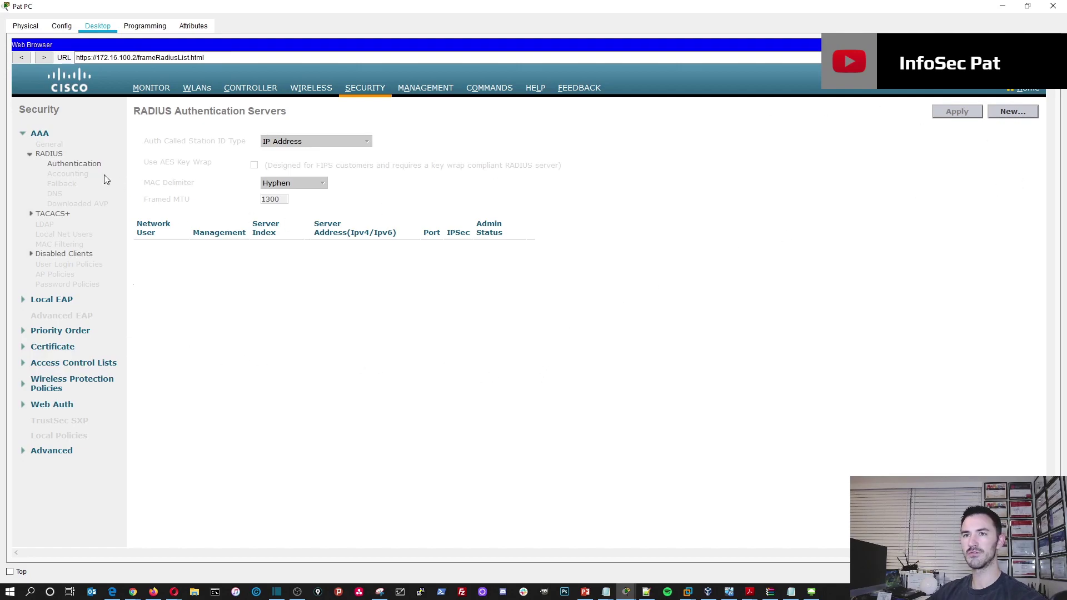
pyautogui.click(52, 300)
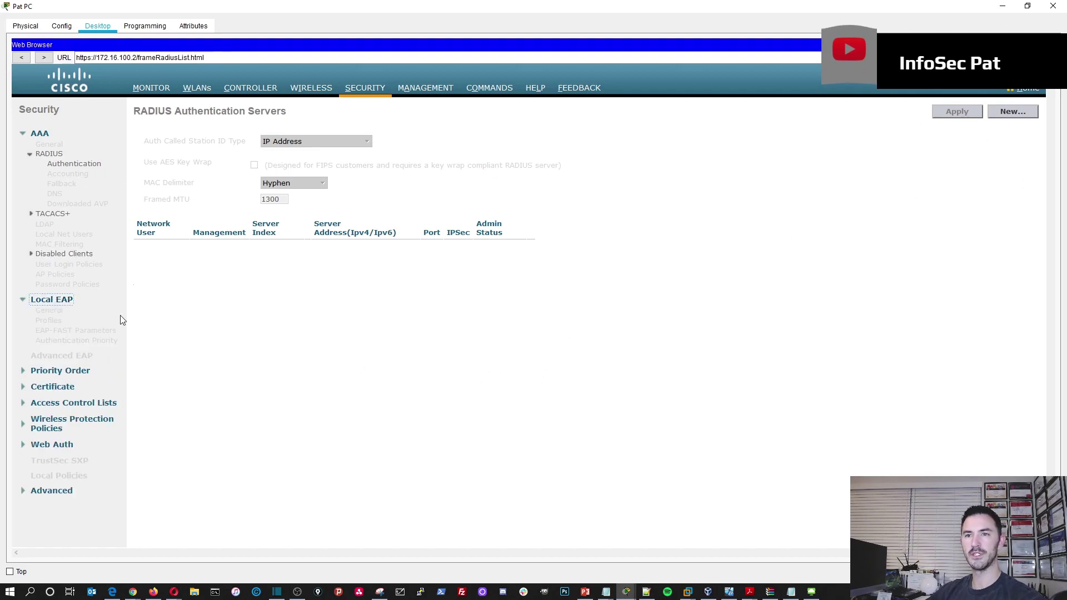
pyautogui.click(62, 403)
pyautogui.click(53, 393)
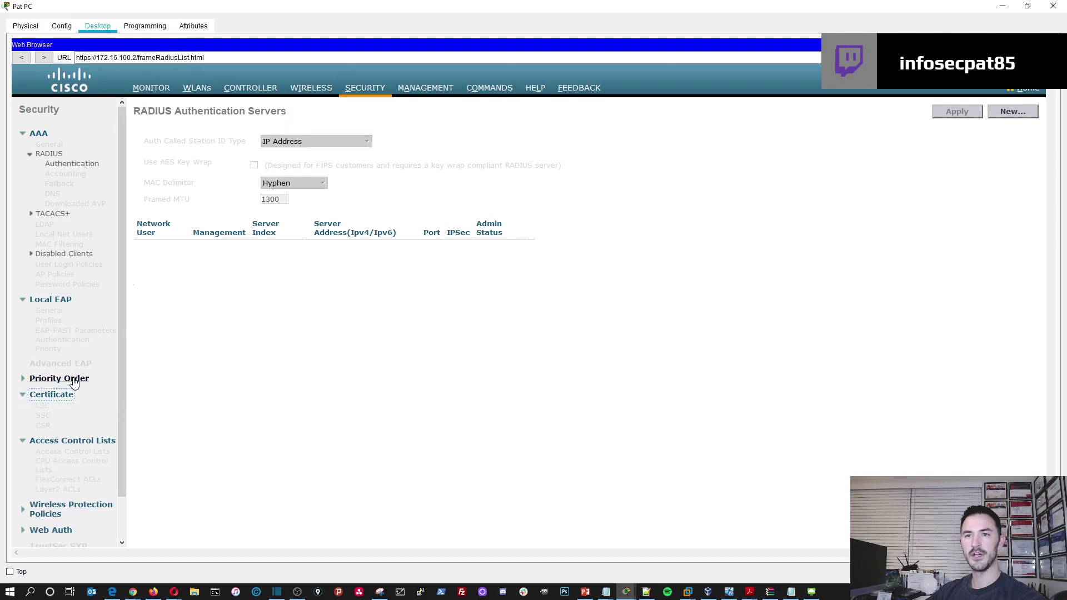
pyautogui.click(73, 380)
# - Review the Monitor and Controller pages, then close Pat PC's window
pyautogui.click(151, 89)
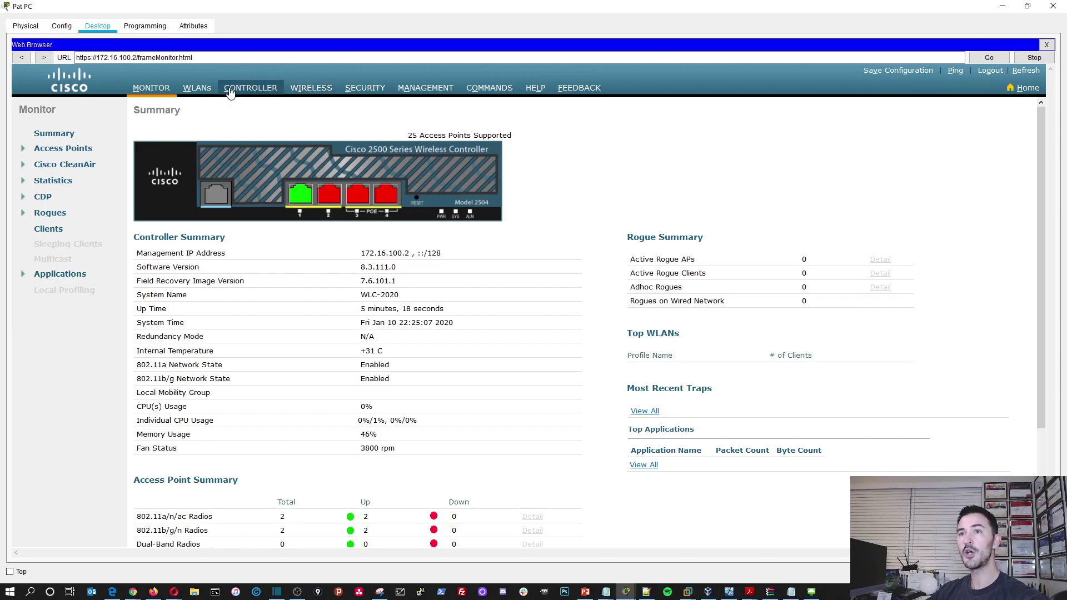
pyautogui.click(250, 89)
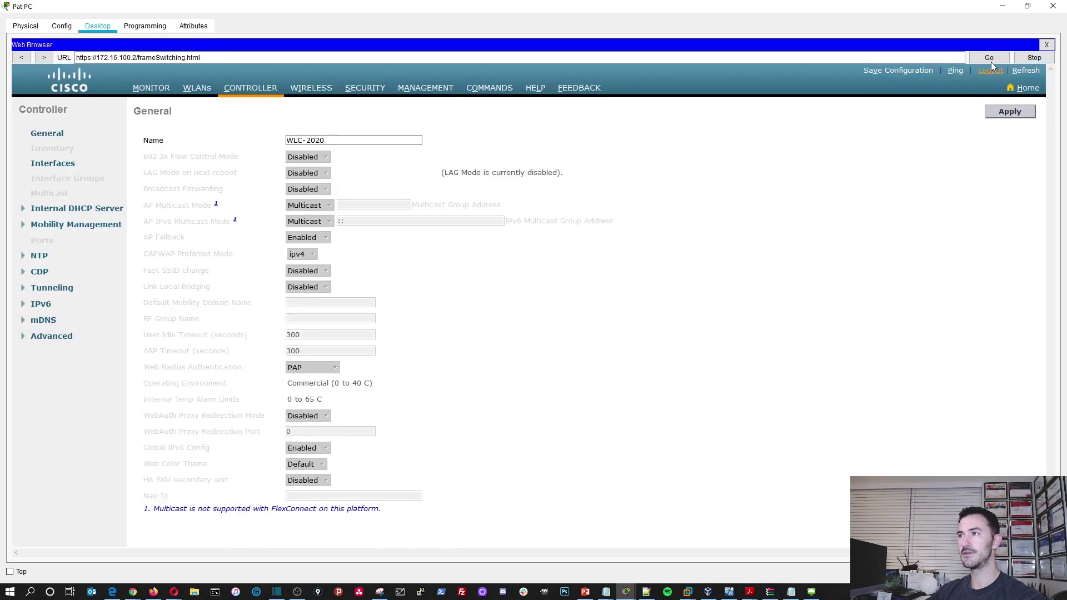
pyautogui.click(1053, 6)
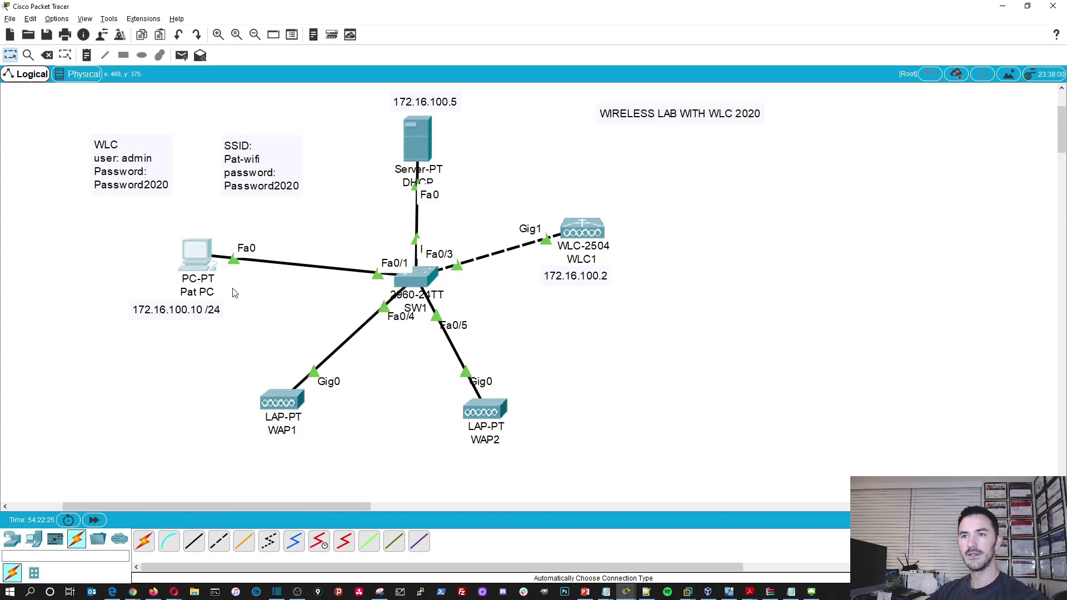
pyautogui.click(203, 261)
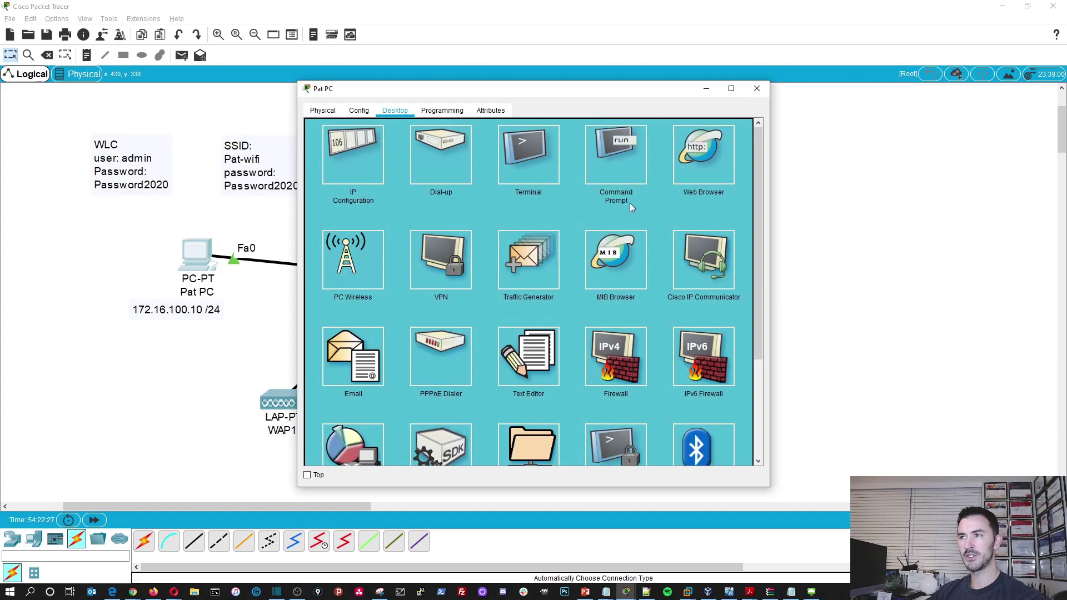
pyautogui.click(689, 166)
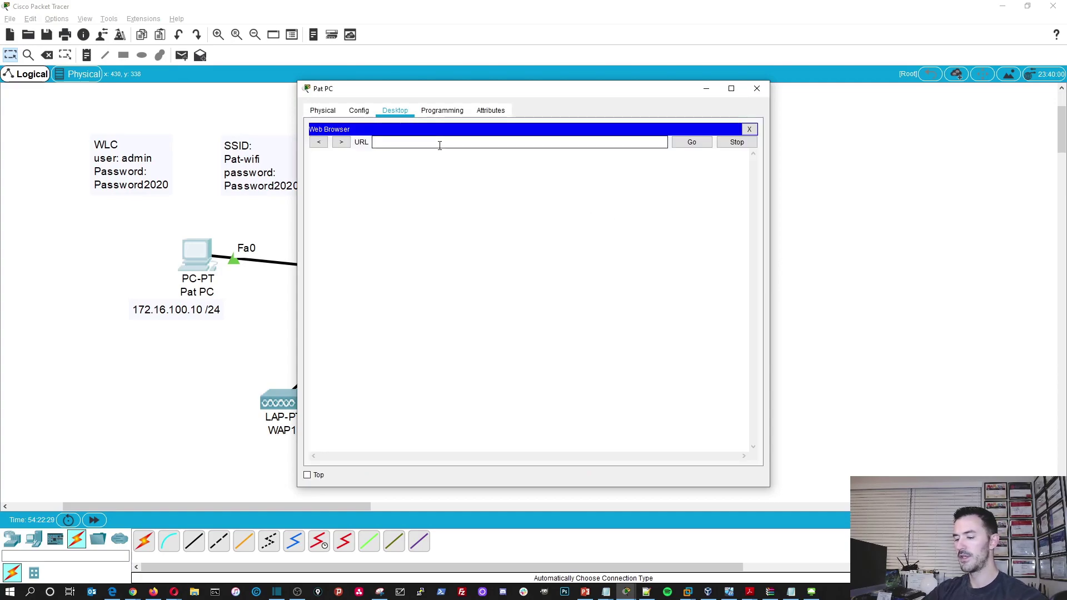
pyautogui.write('http')
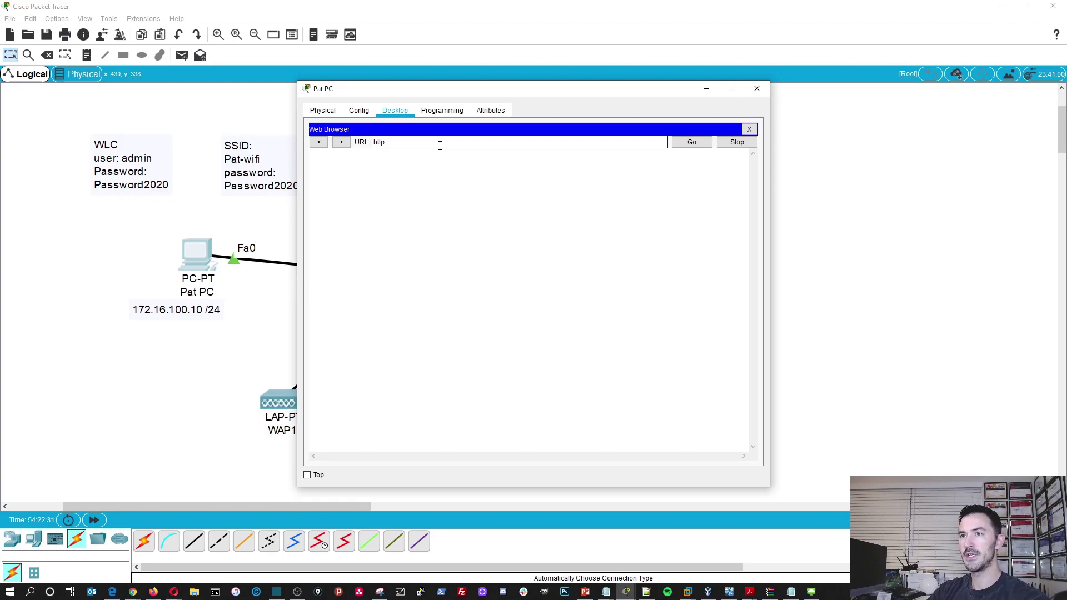
pyautogui.write('s://17')
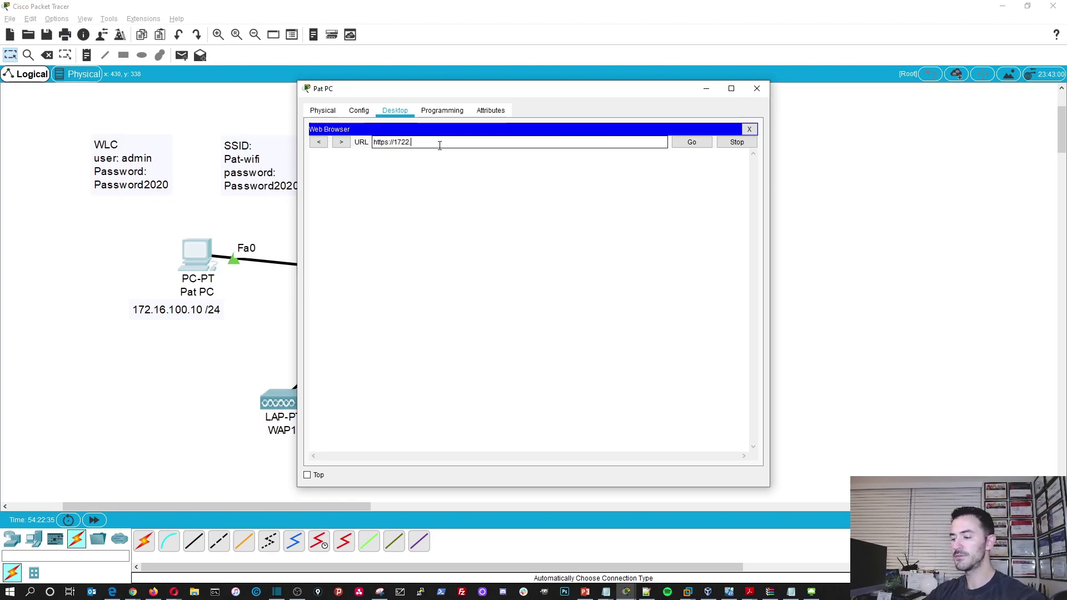
pyautogui.write('2.16.100.')
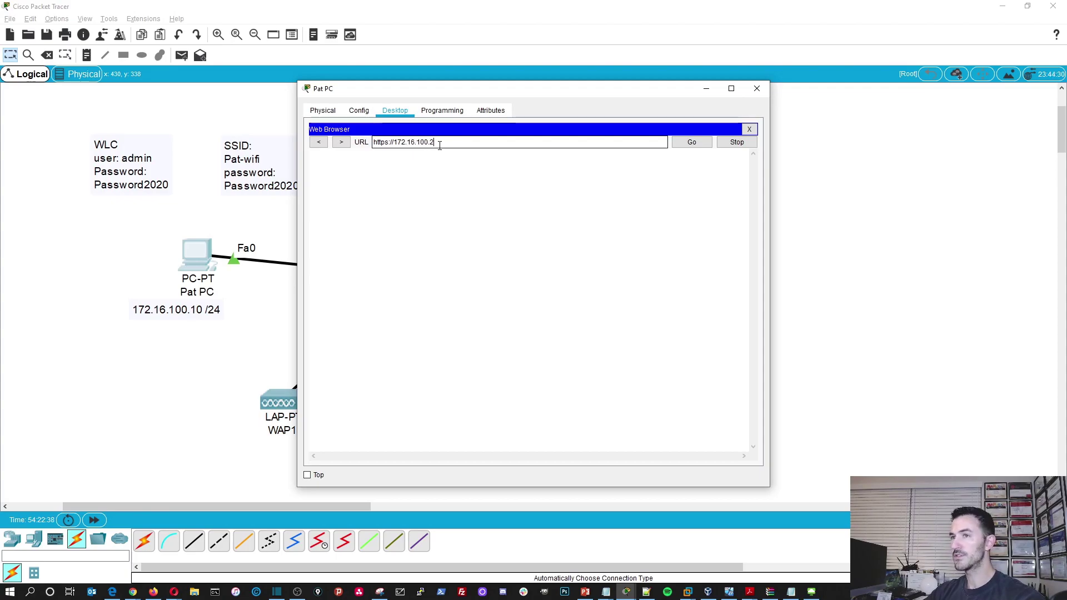
pyautogui.press('Return')
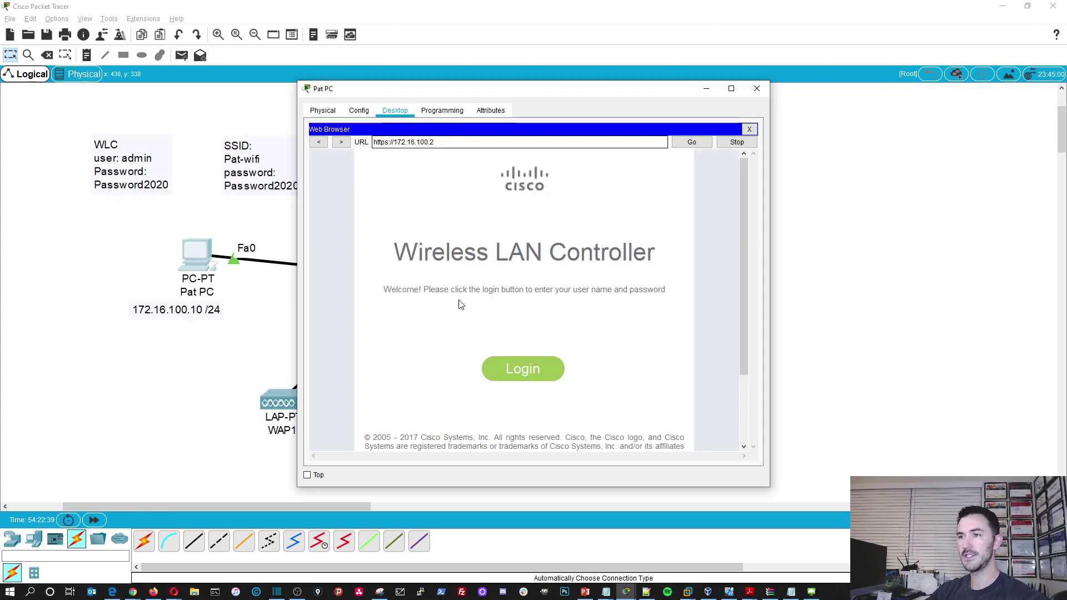
# - Log into the WLC as admin with the account password
pyautogui.click(534, 377)
pyautogui.write('admin')
pyautogui.press('Tab')
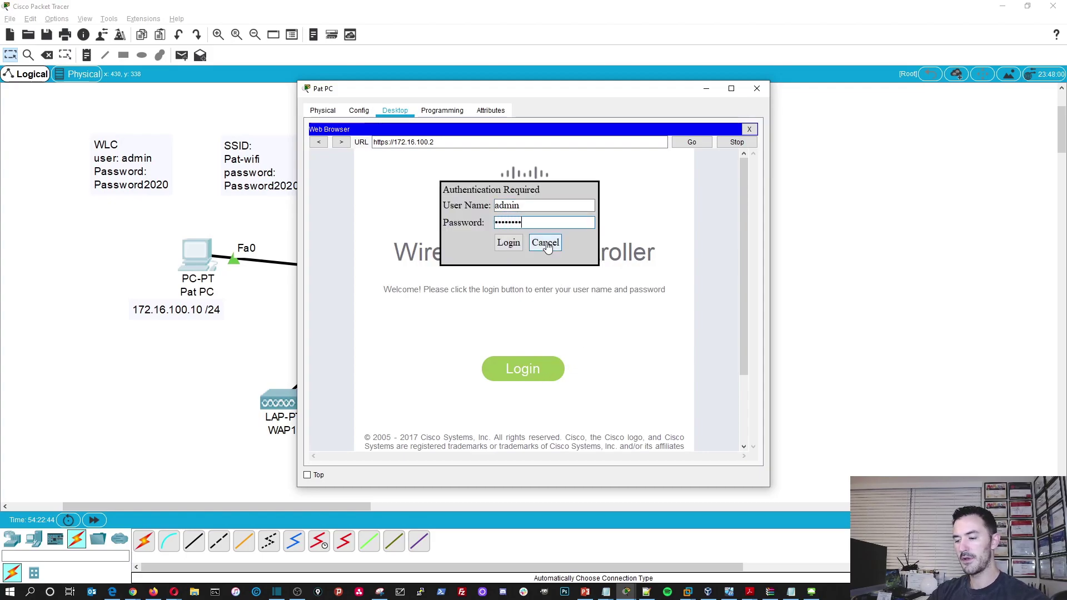
pyautogui.write('Password2020')
pyautogui.press('Return')
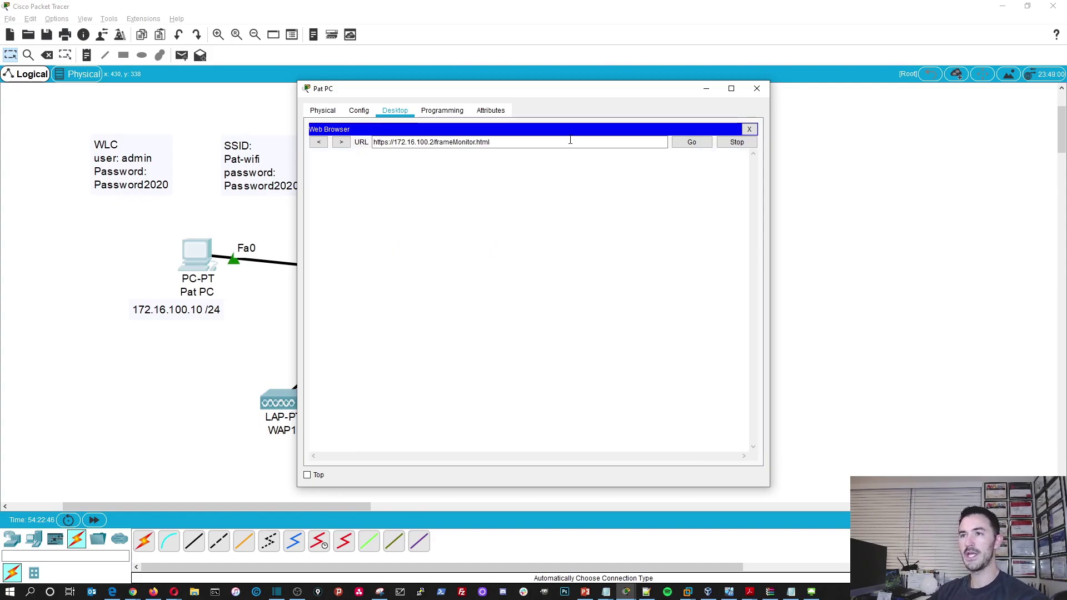
# - View the configured WLANs, then the All APs list showing WAP1 and WAP2
pyautogui.moveTo(514, 88); pyautogui.dragTo(645, 56)
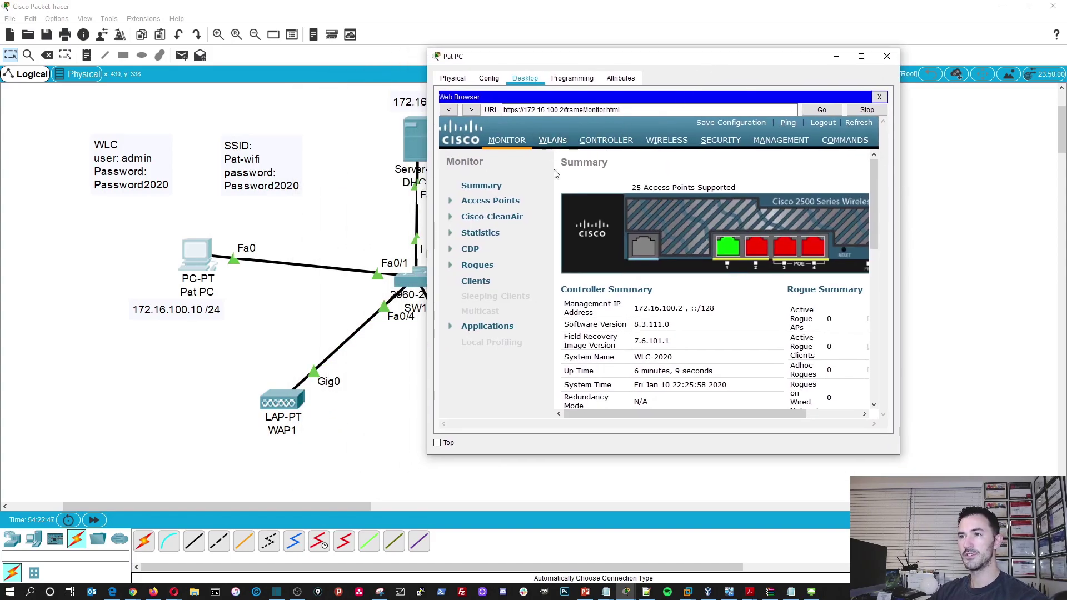
pyautogui.click(553, 140)
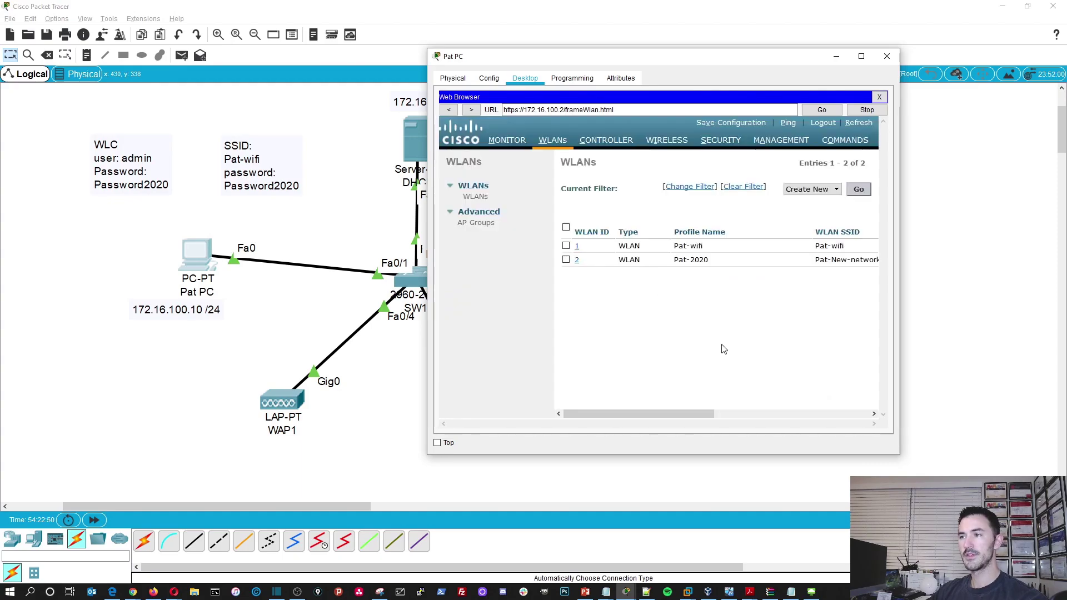
pyautogui.click(667, 140)
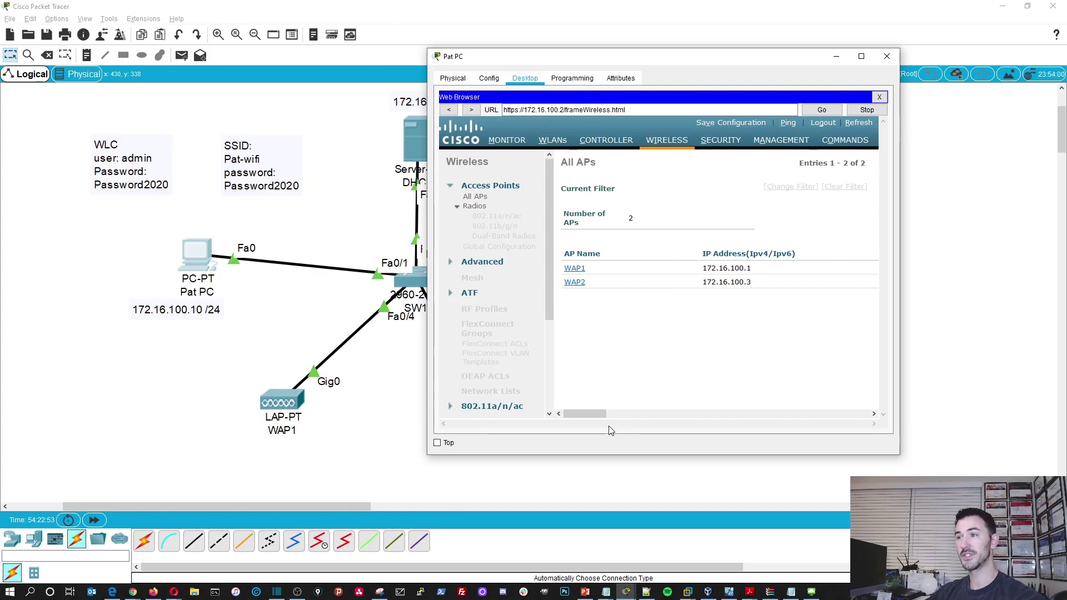
# - From Pat PC's Command Prompt, ping WAP1 at 172.16.100.1
pyautogui.click(880, 98)
pyautogui.click(732, 116)
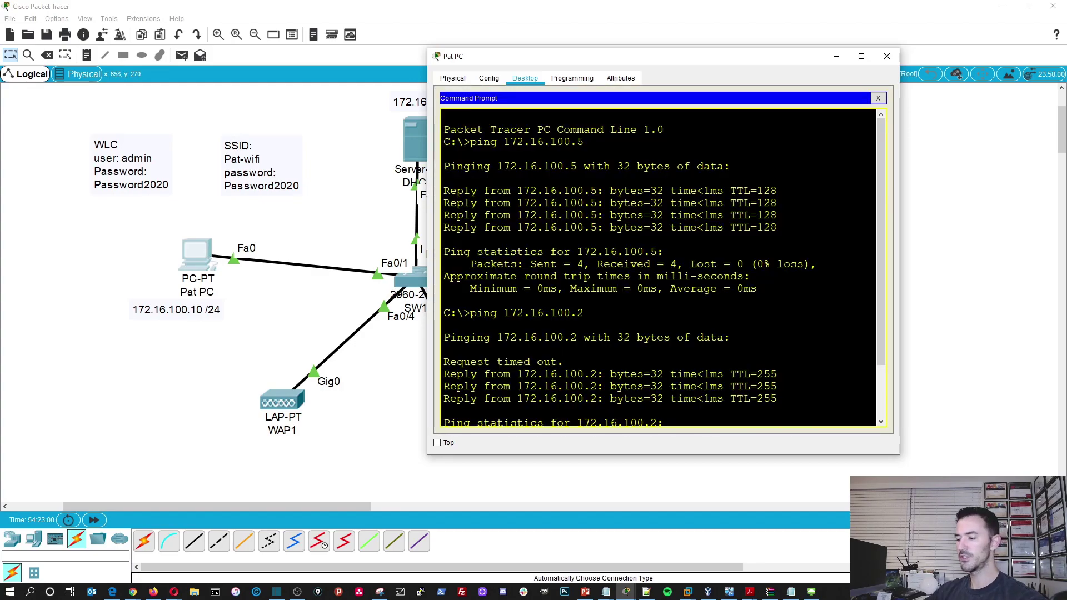
pyautogui.press('Up')
pyautogui.write('1')
pyautogui.press('Return')
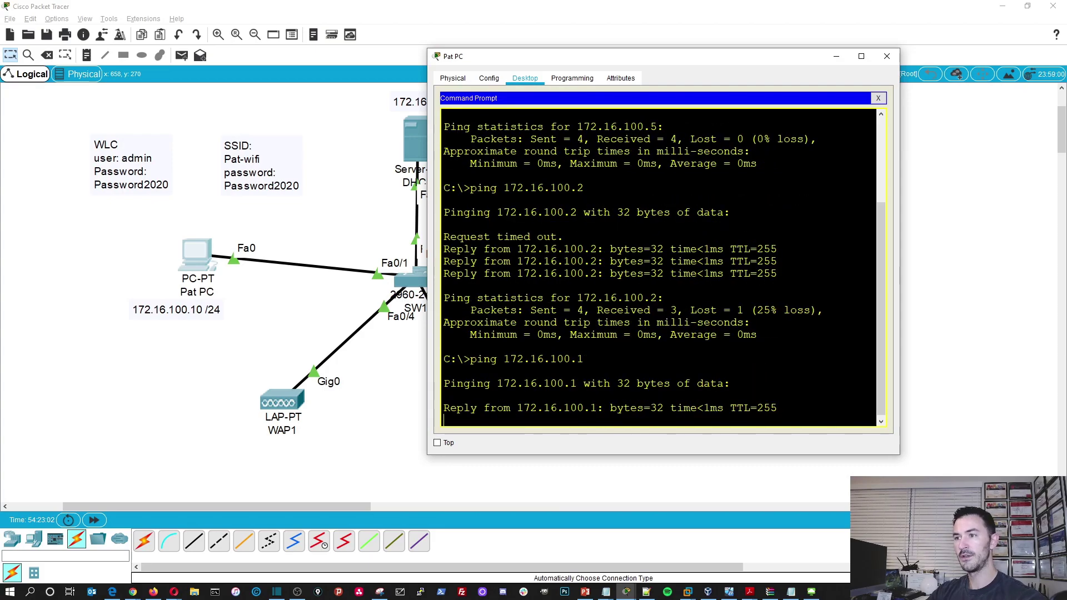
# - Ping WAP2 at 172.16.100.3, then close Pat PC's window
pyautogui.hotkey('ctrl', 'c')
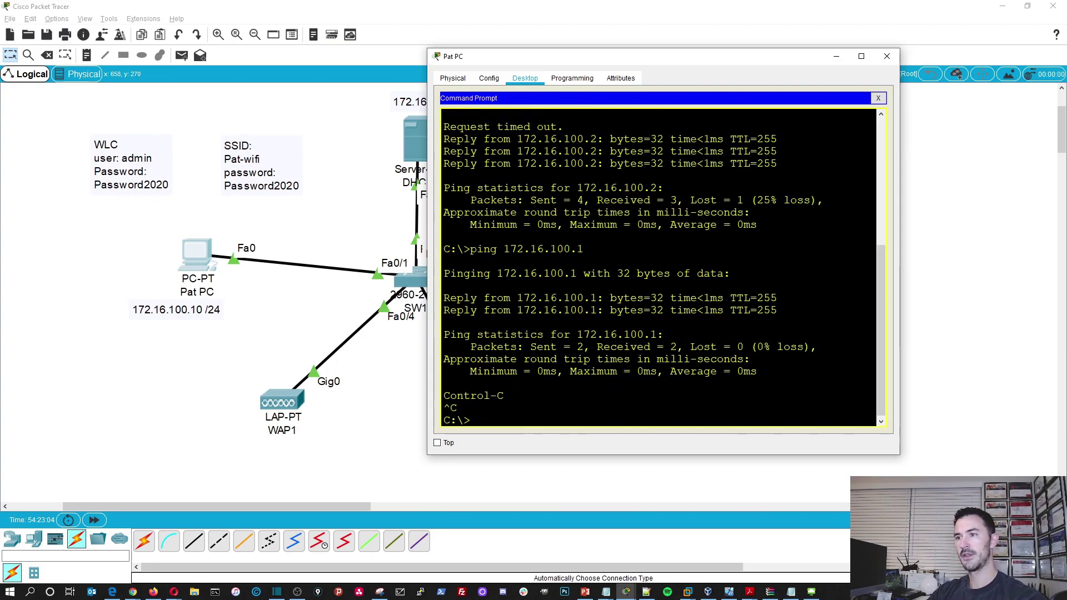
pyautogui.press('Up')
pyautogui.write('3')
pyautogui.press('Return')
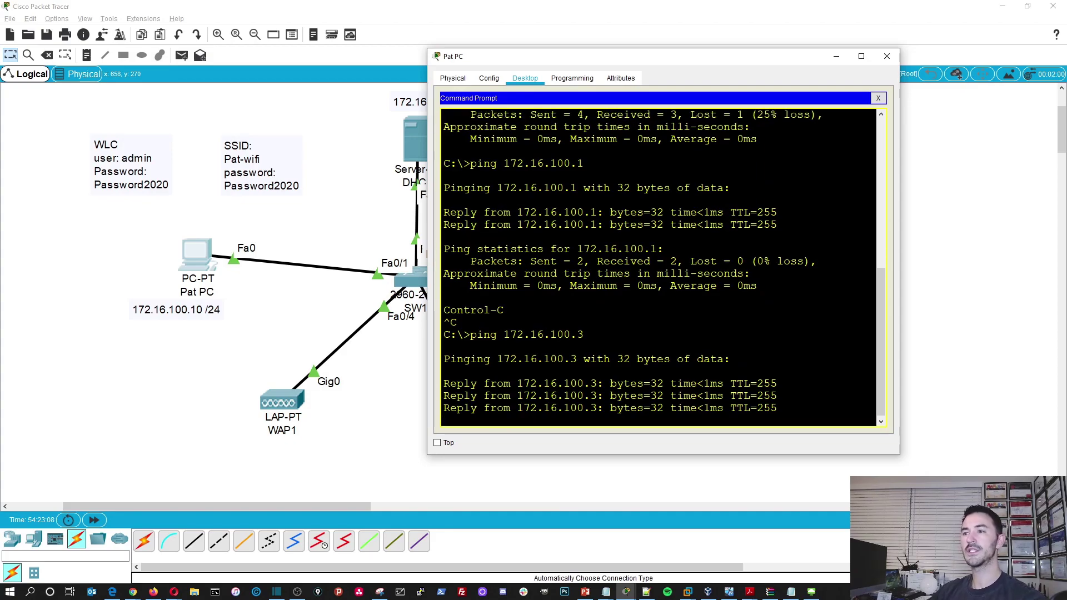
pyautogui.click(887, 57)
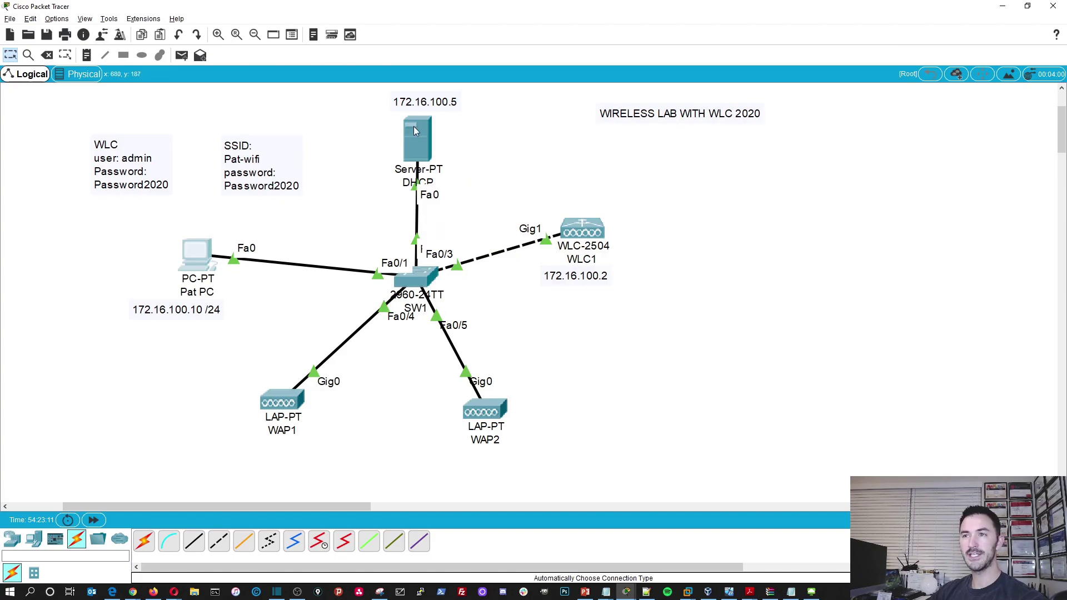